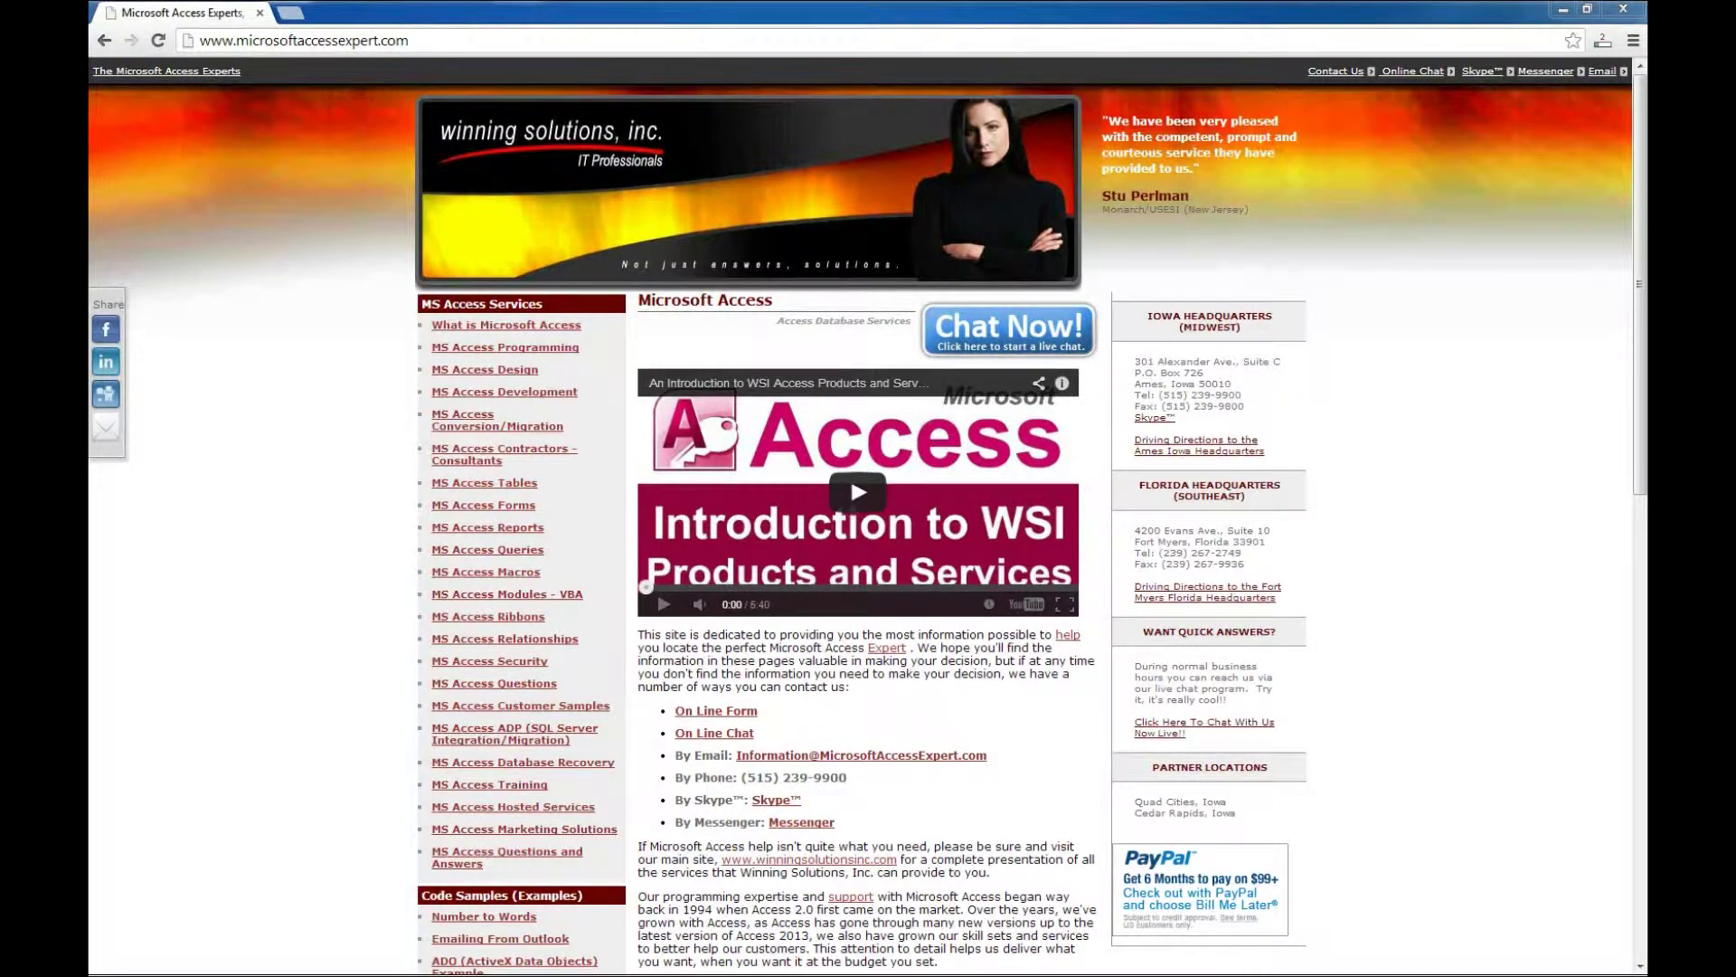
Go to the Microsoft Access Template Databases page and scroll through its template list
scroll(869, 515, "down", 8)
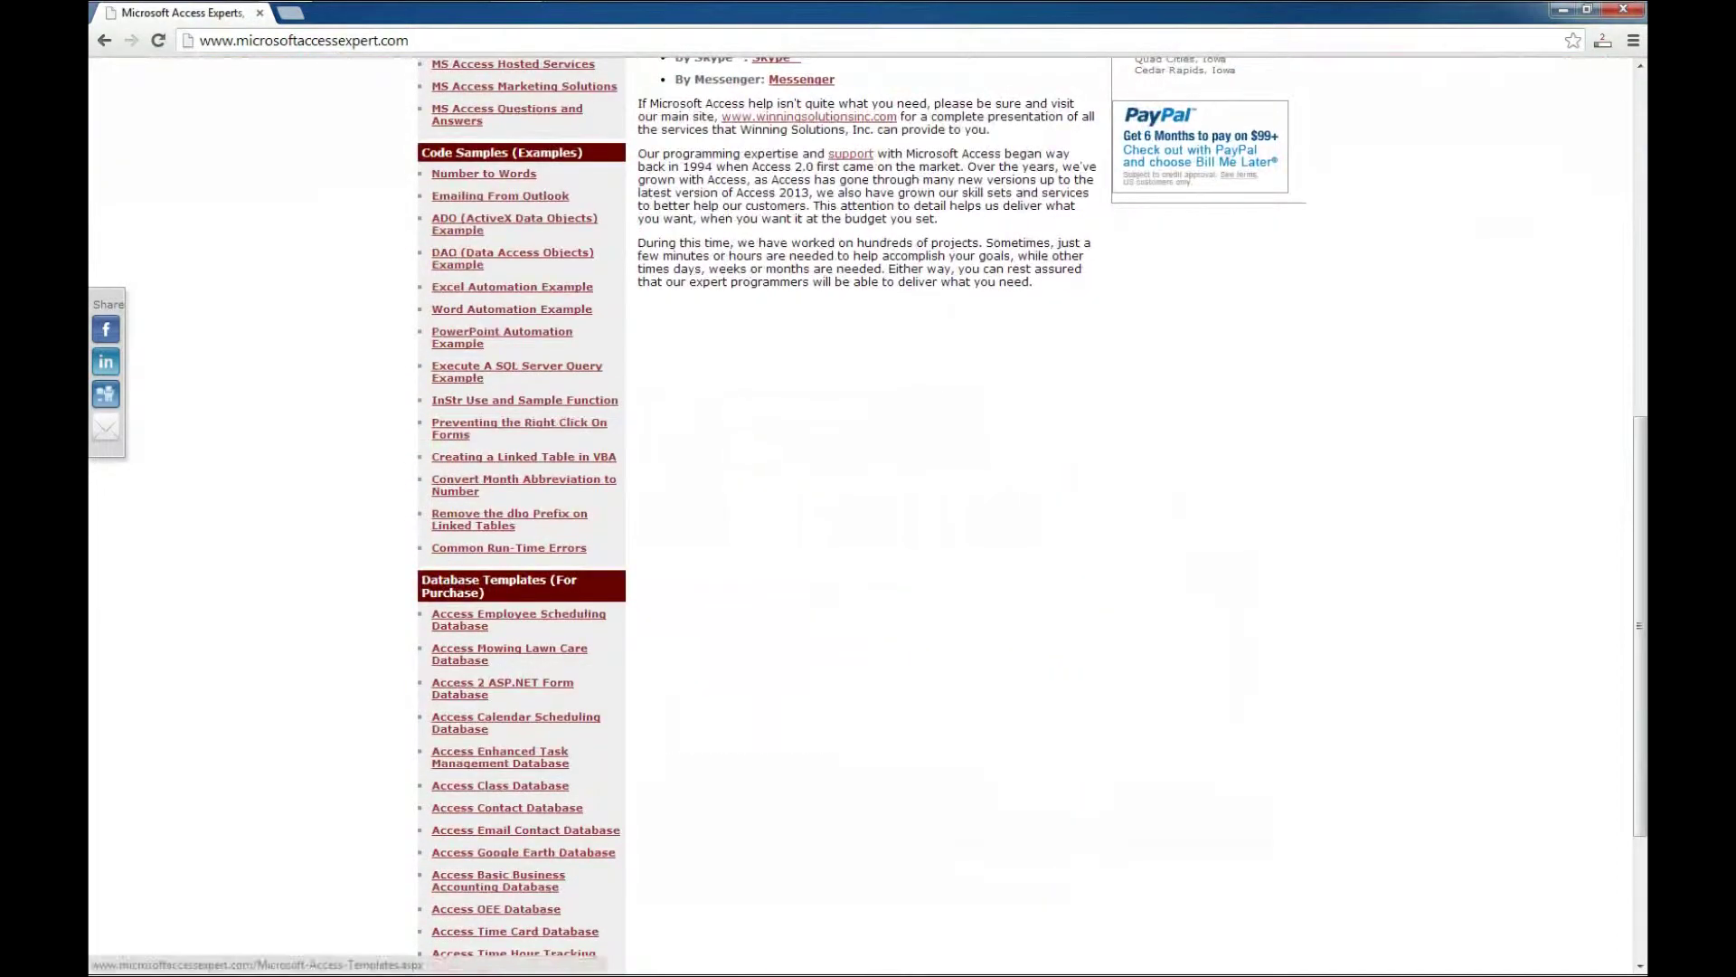
left_click(498, 586)
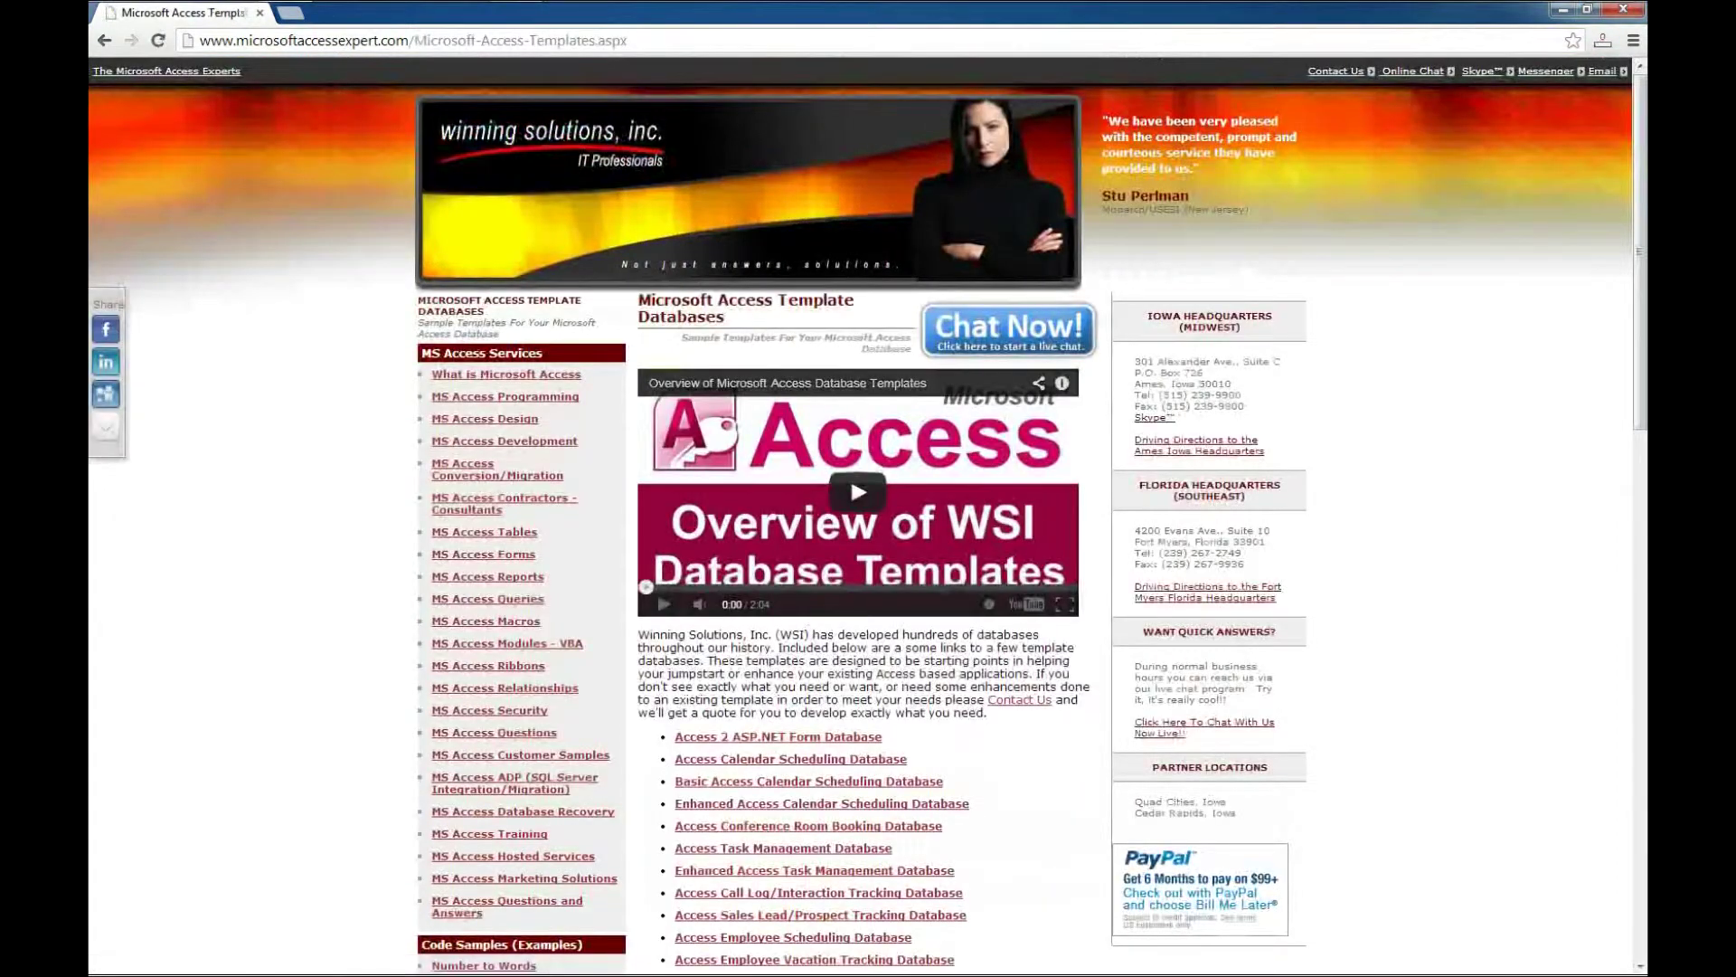
scroll(850, 383, "down", 1)
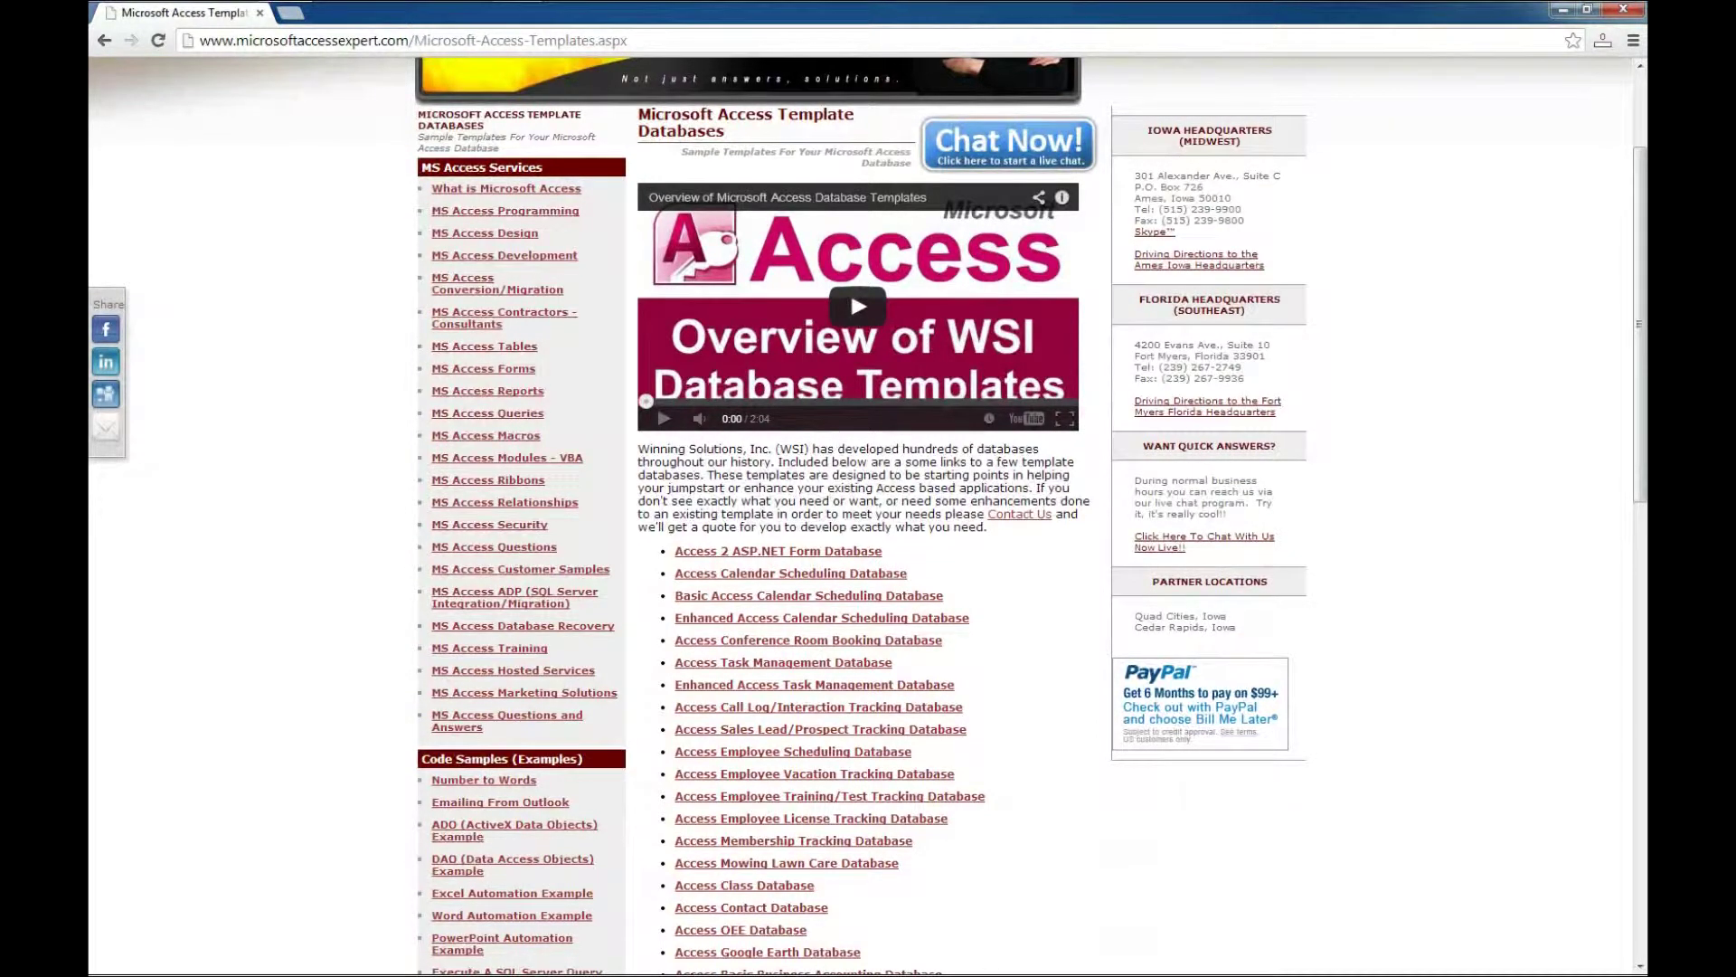
scroll(850, 382, "down", 1)
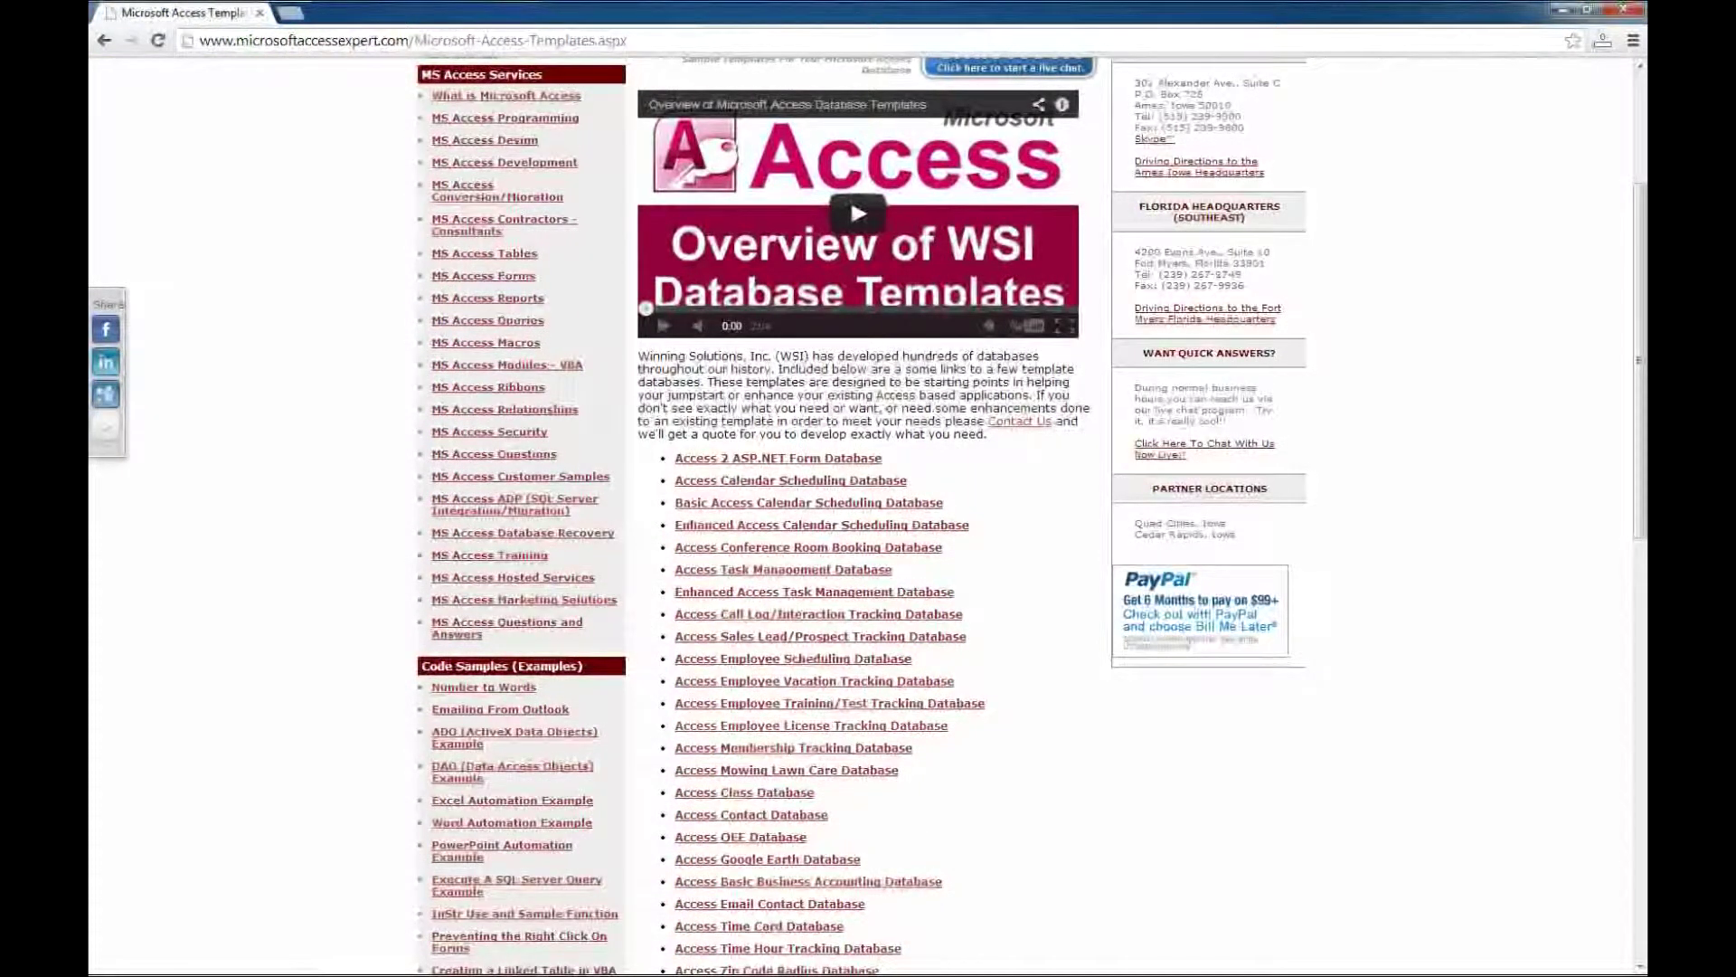
Open the Access Employee License Tracking Database product page and follow its demo download link
left_click(811, 725)
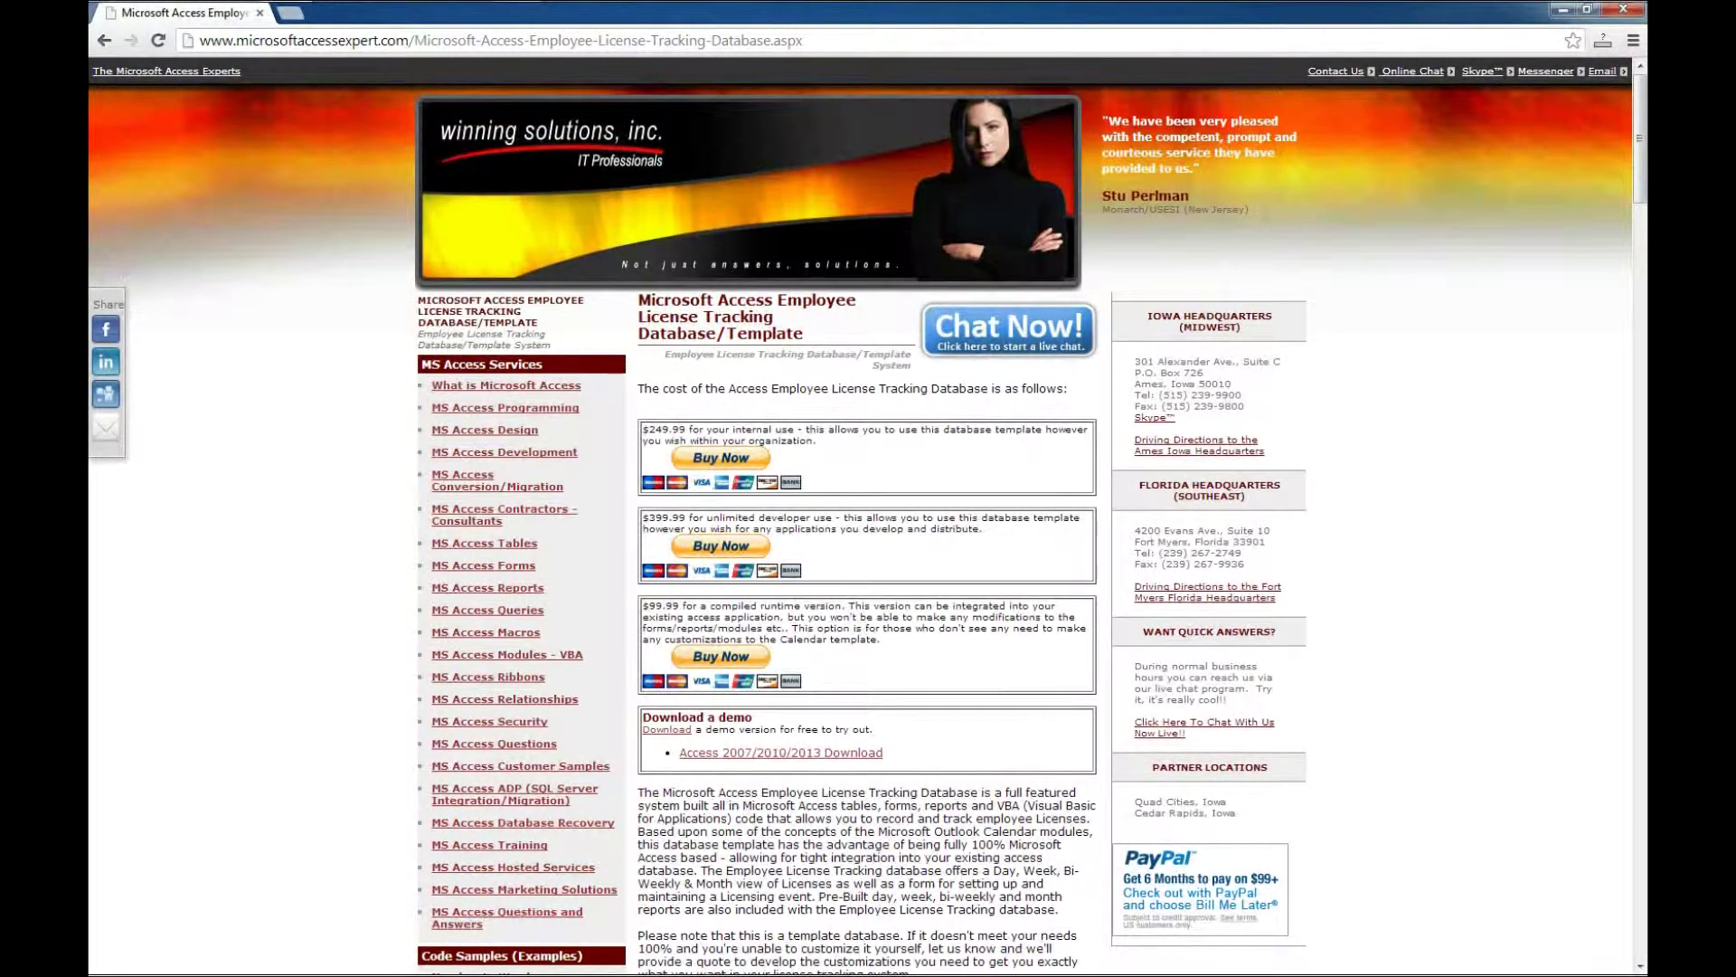
scroll(866, 515, "down", 1)
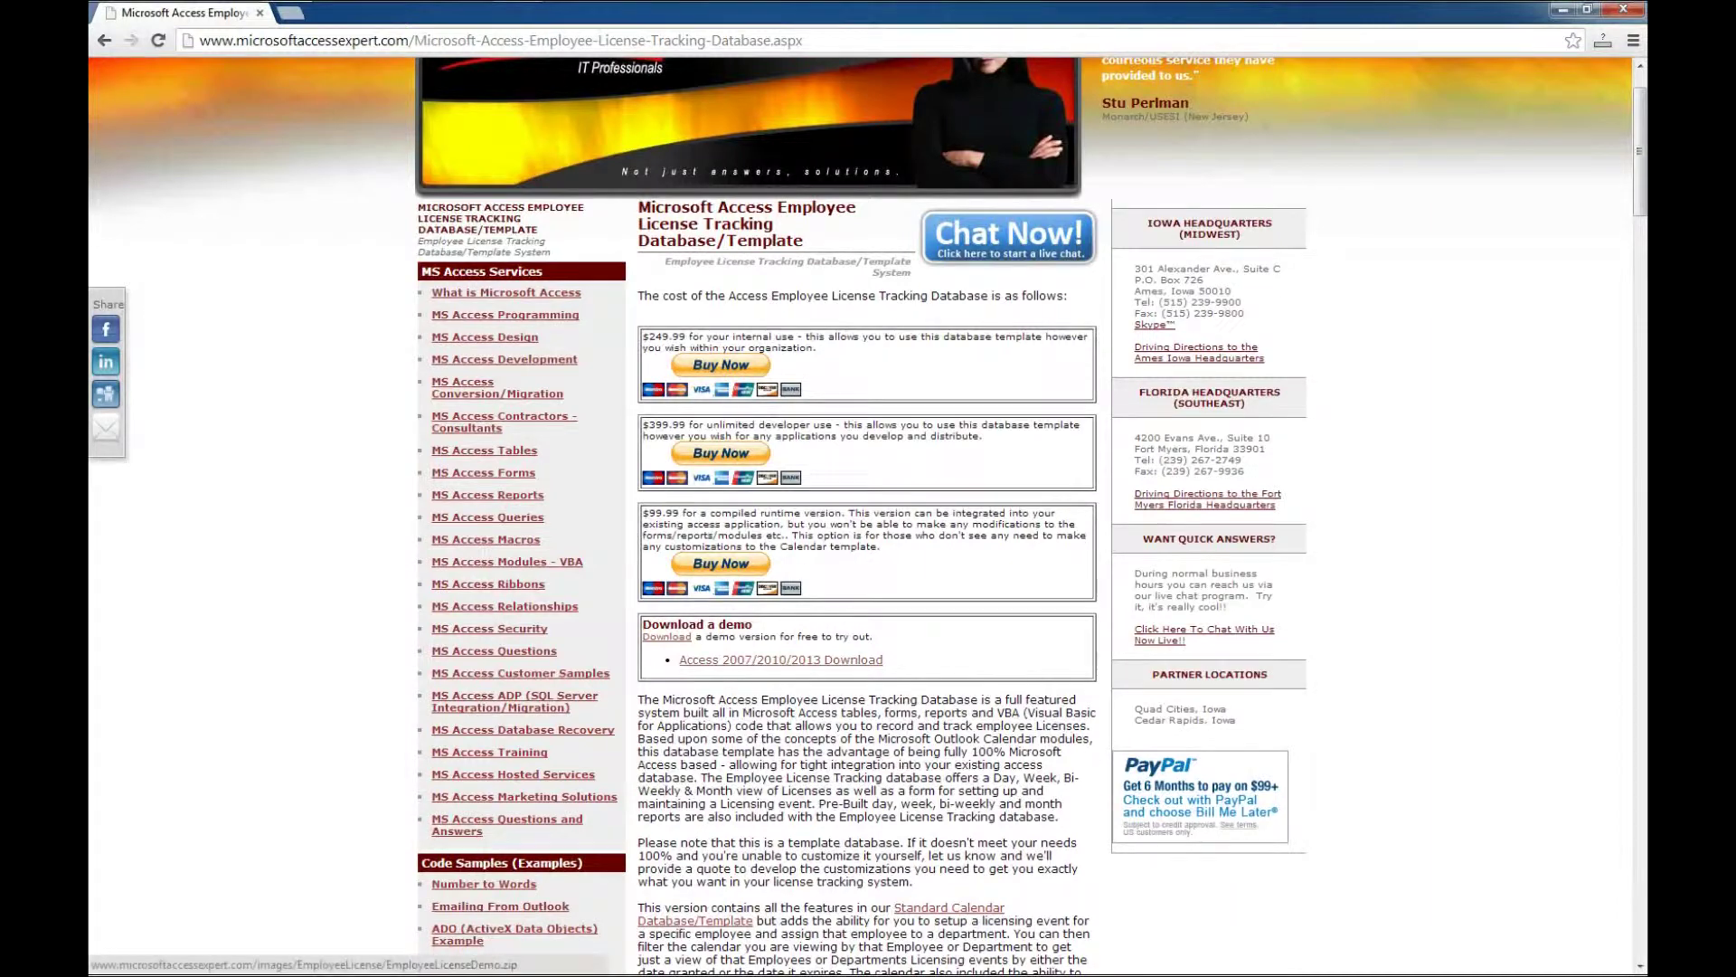
left_click(780, 659)
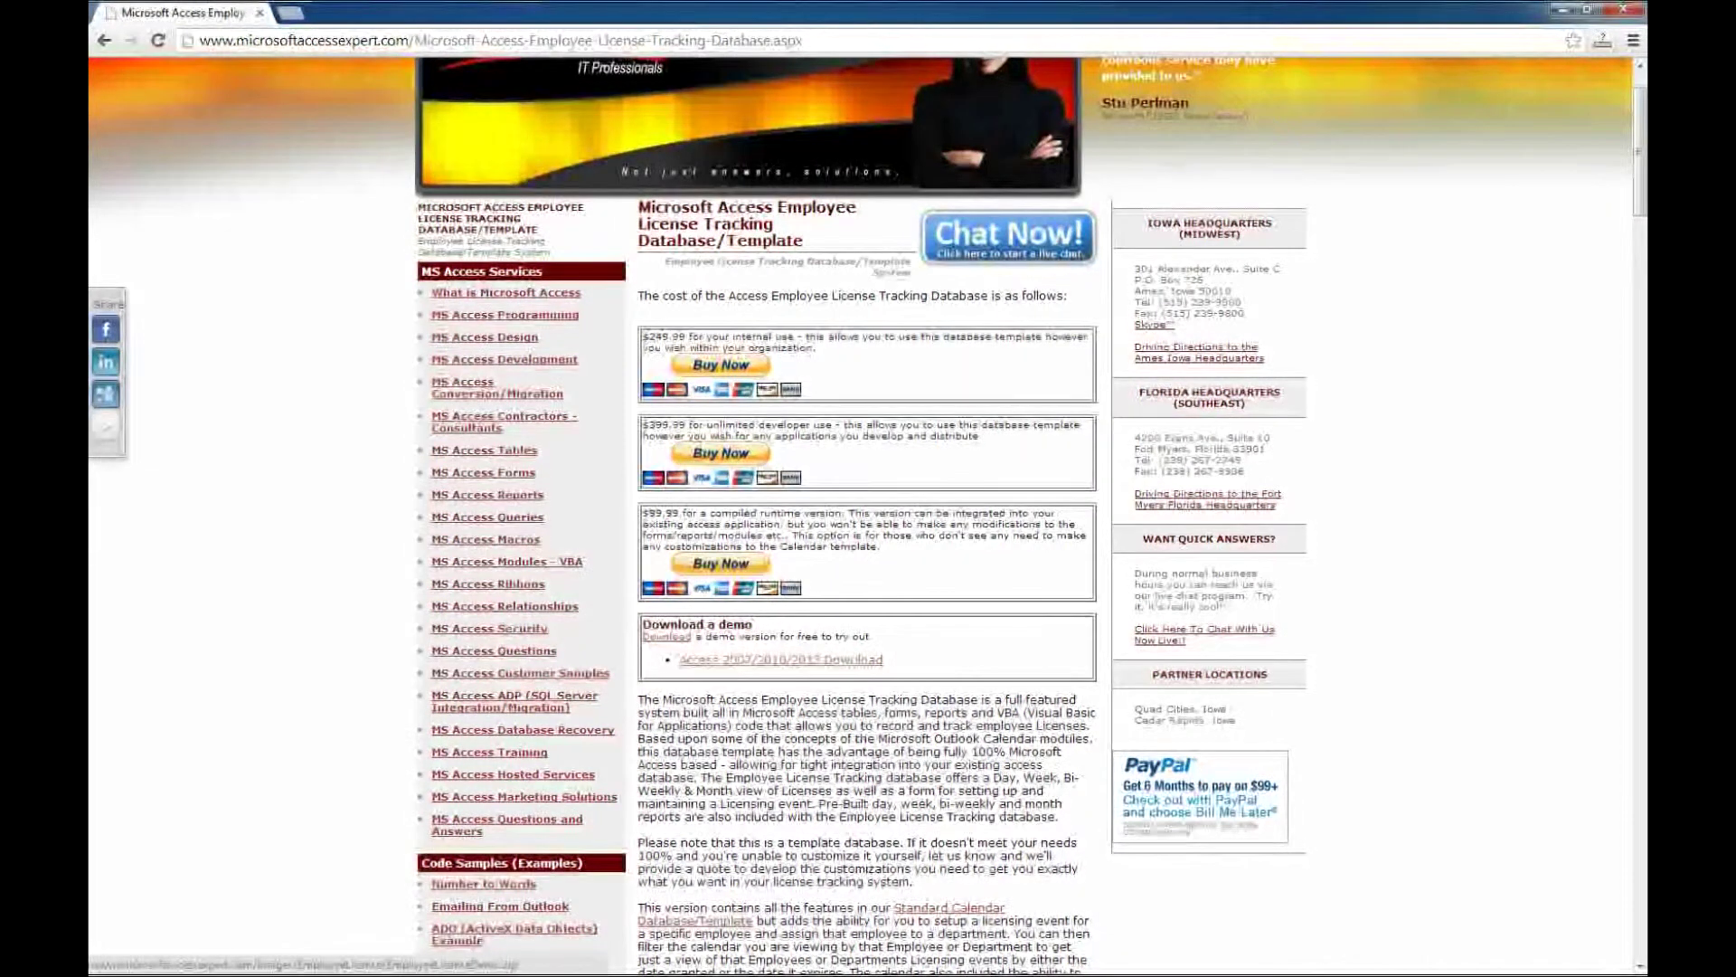
Save the demo link as the EmployeeLicenseDemo zip on the Desktop and dismiss the downloads bar
right_click(778, 661)
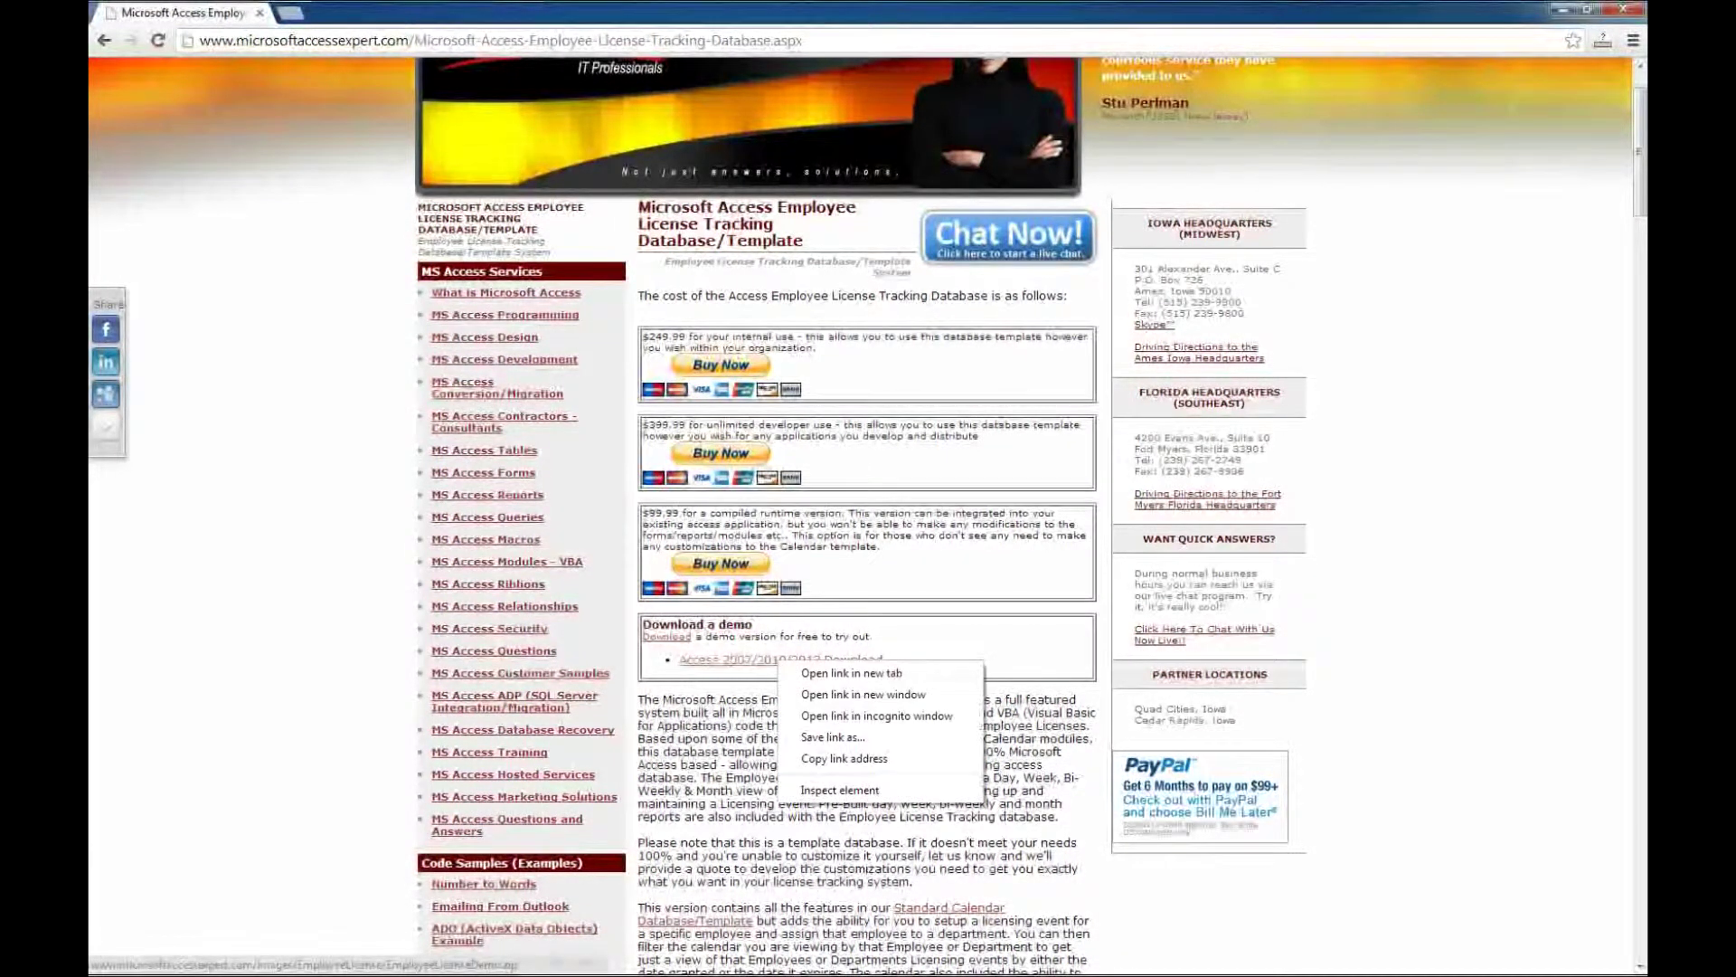
left_click(847, 758)
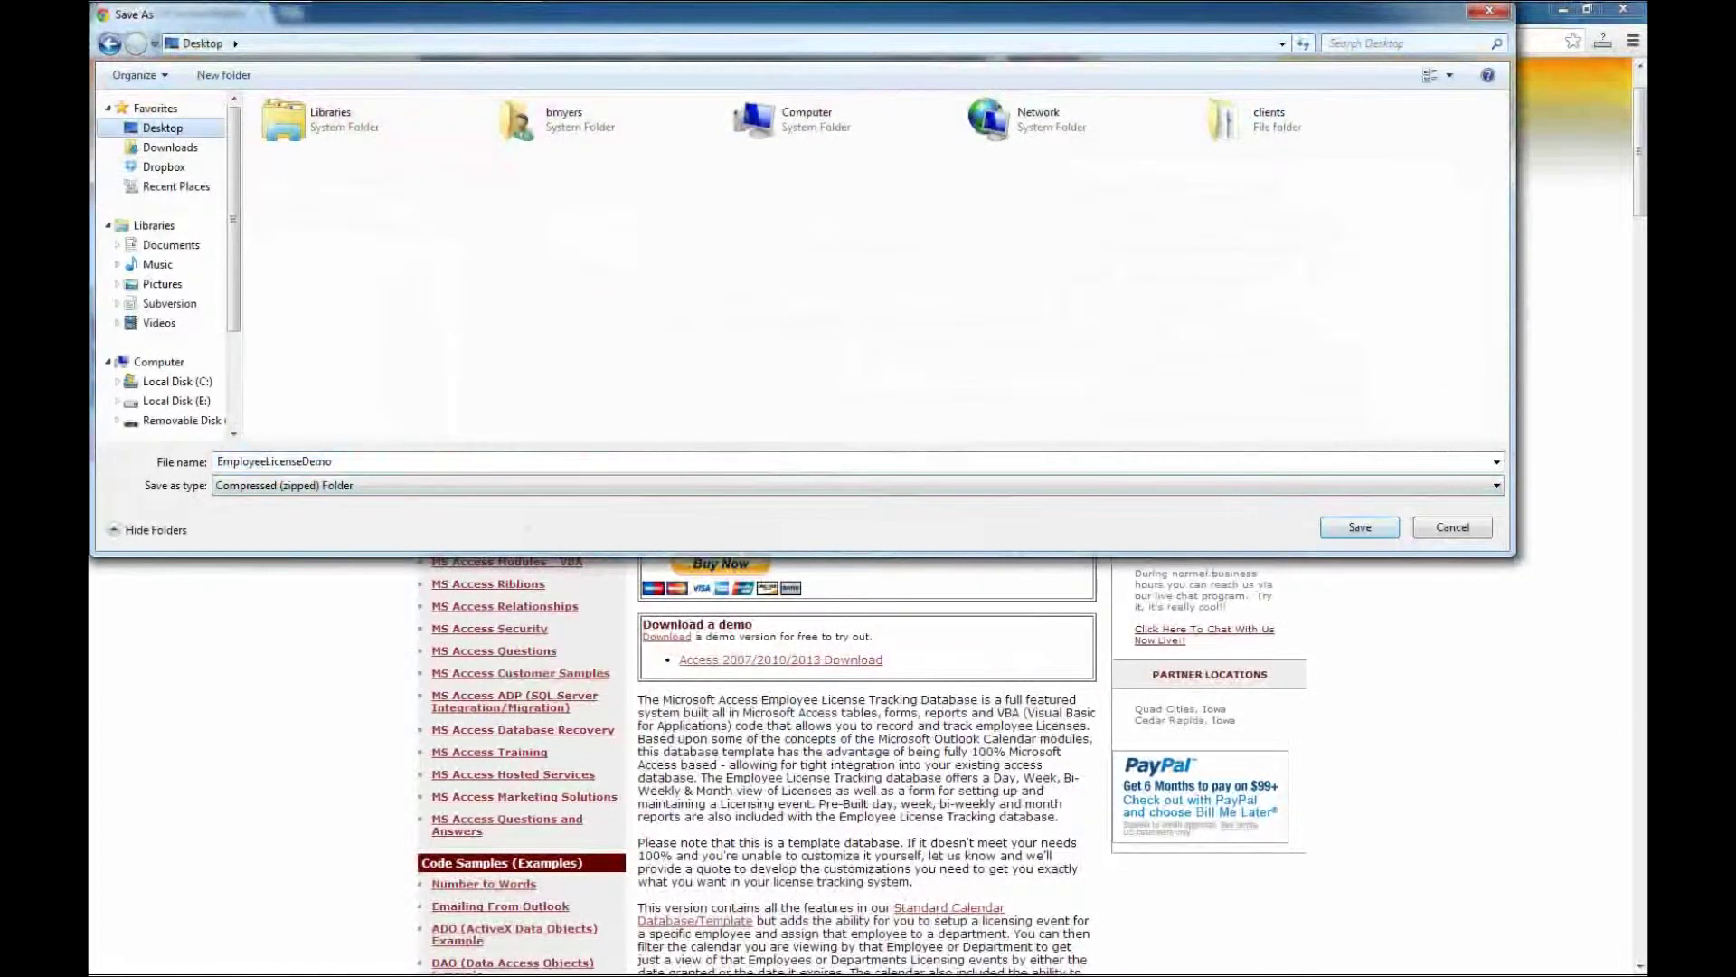
key("Return")
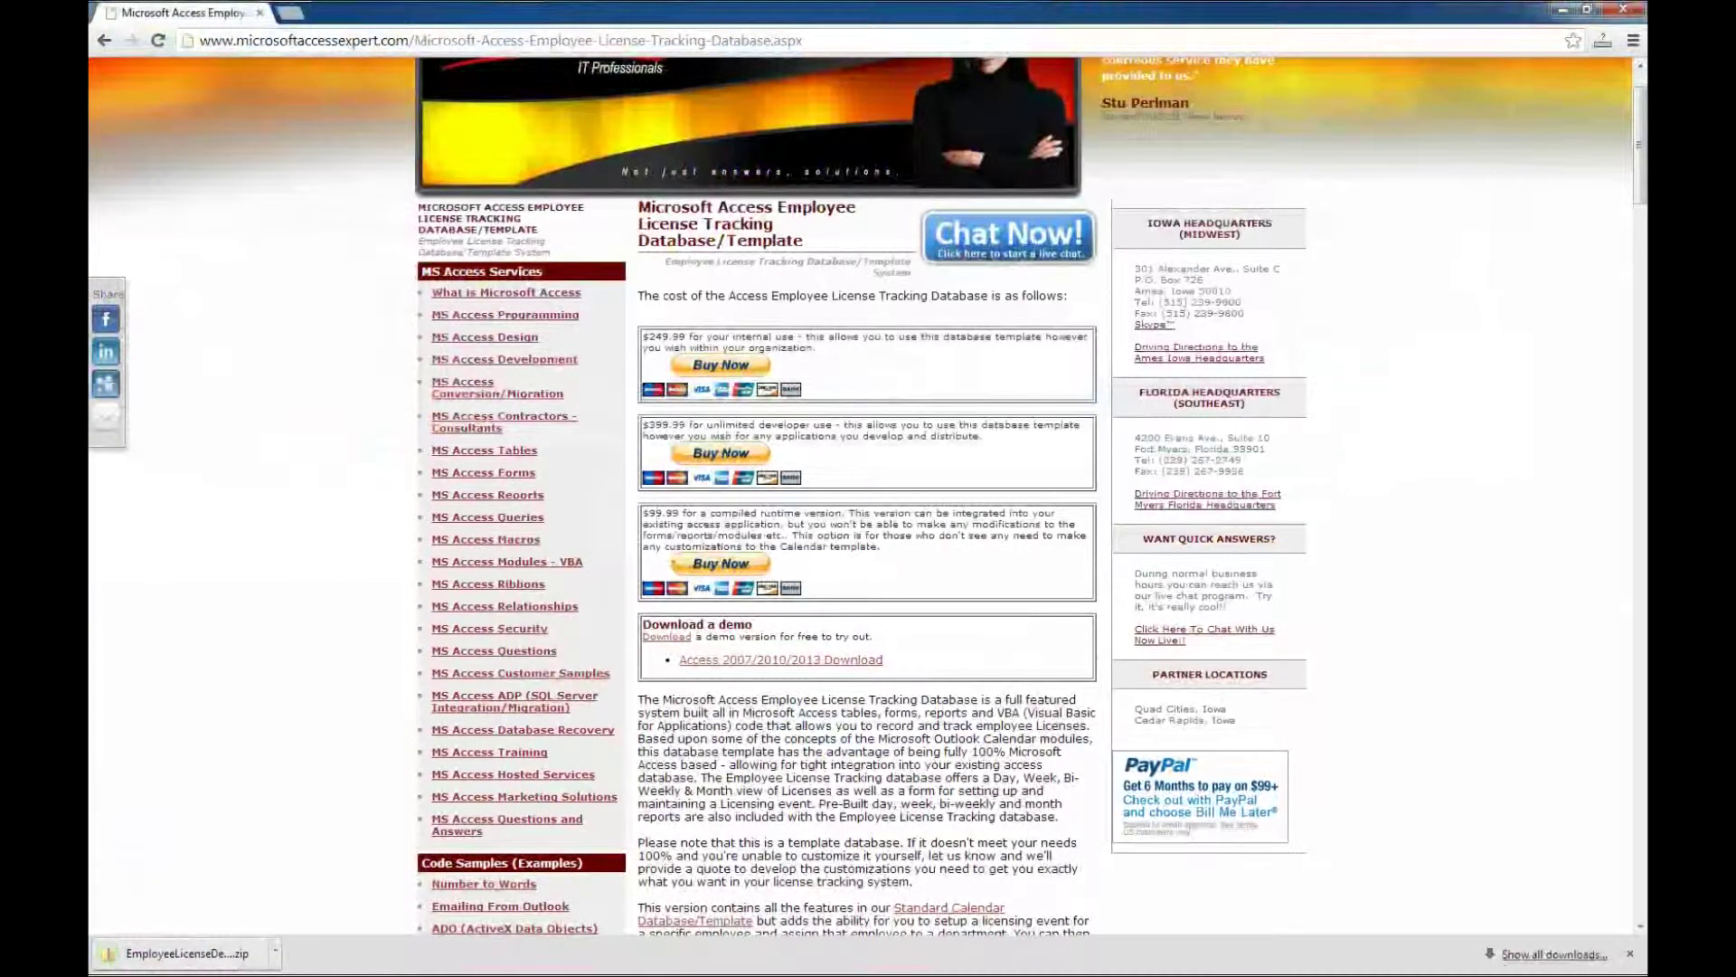
left_click(1631, 954)
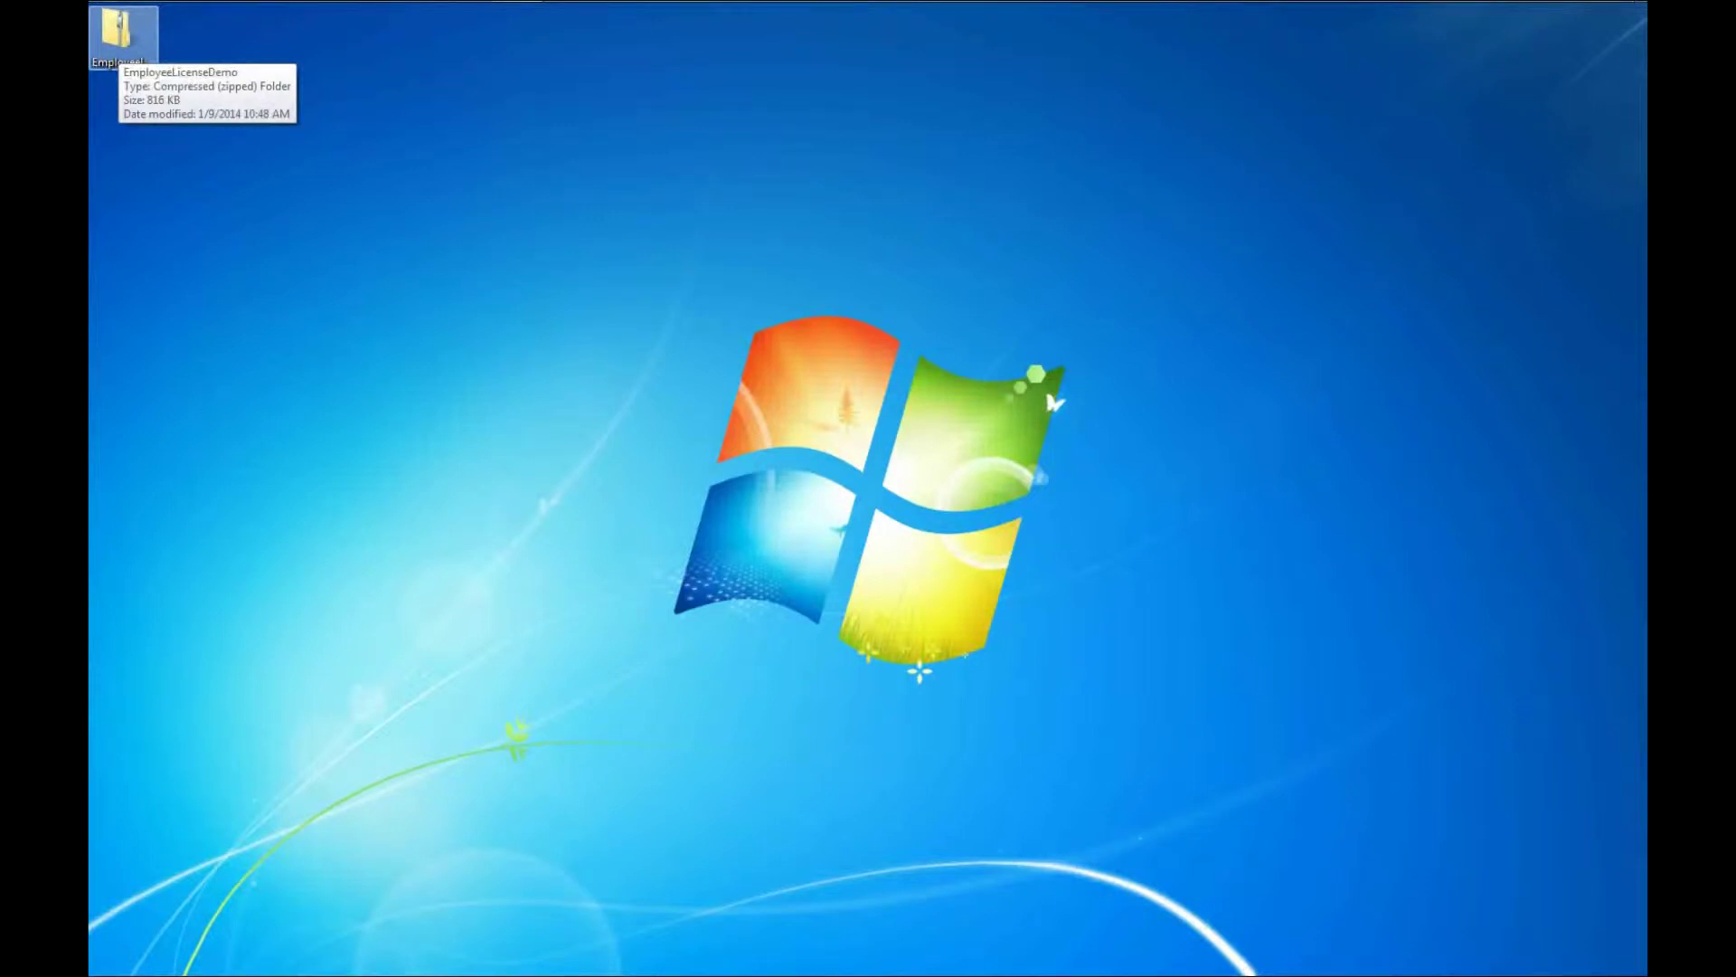
Extract the EmployeeLicenseDemo zip to the desktop and open the EmployeeLicenseDemo database inside
right_click(121, 34)
left_click(179, 73)
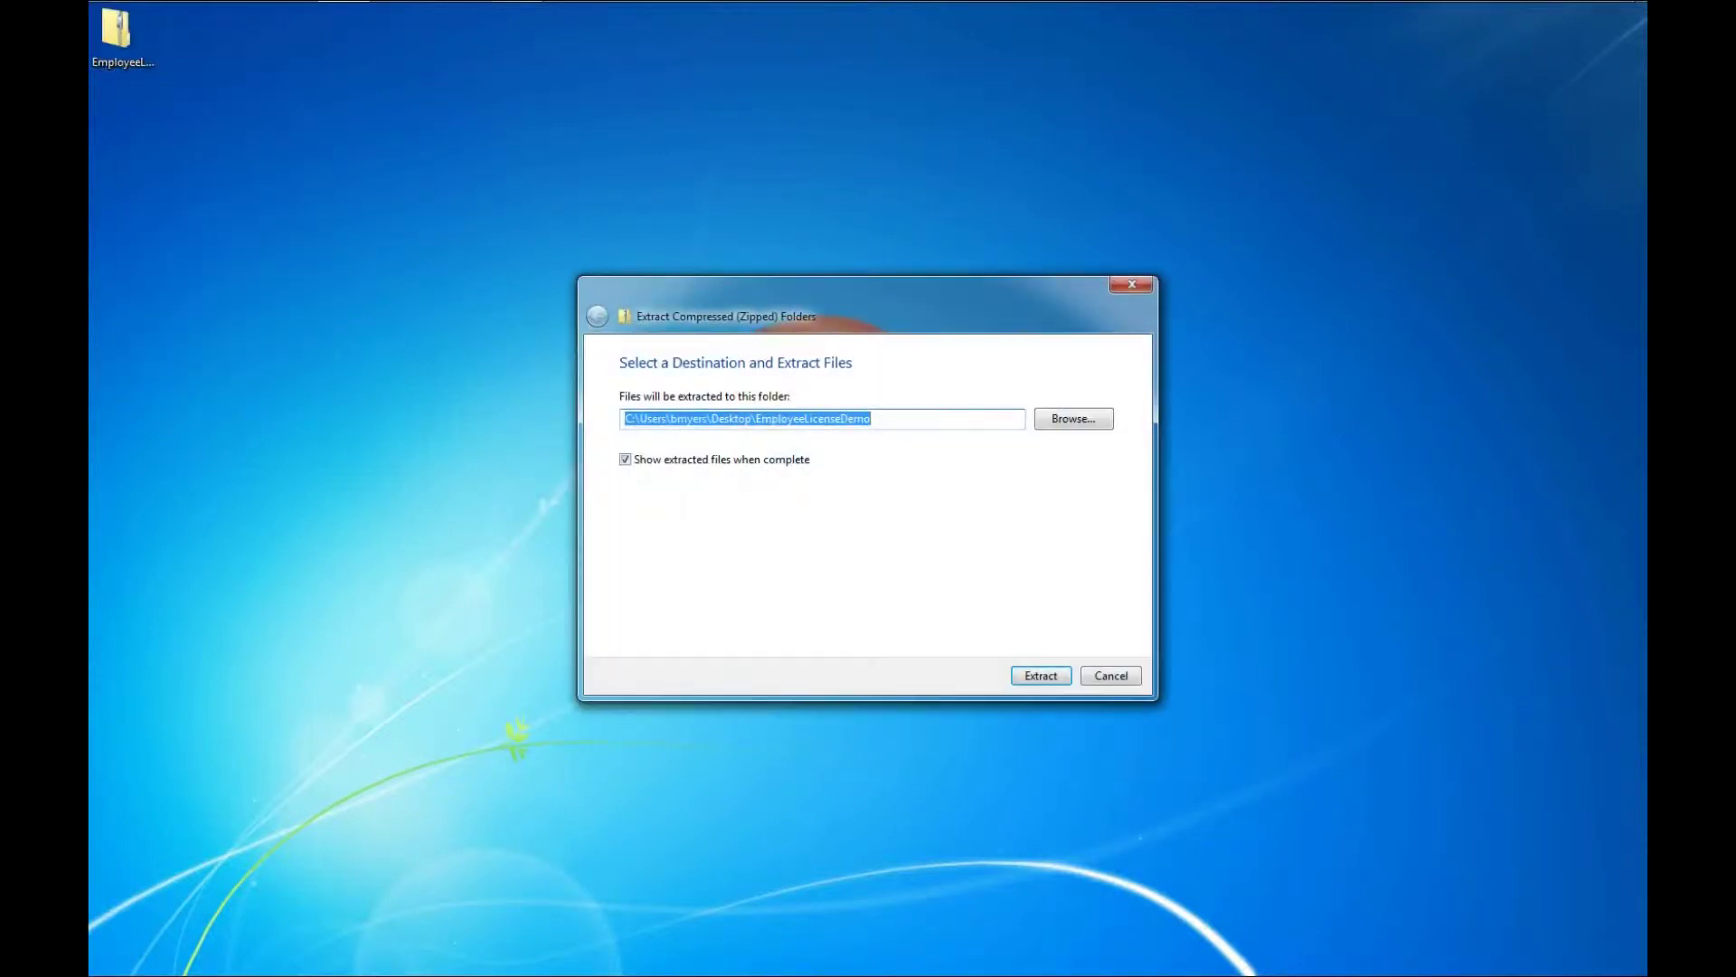
key("Return")
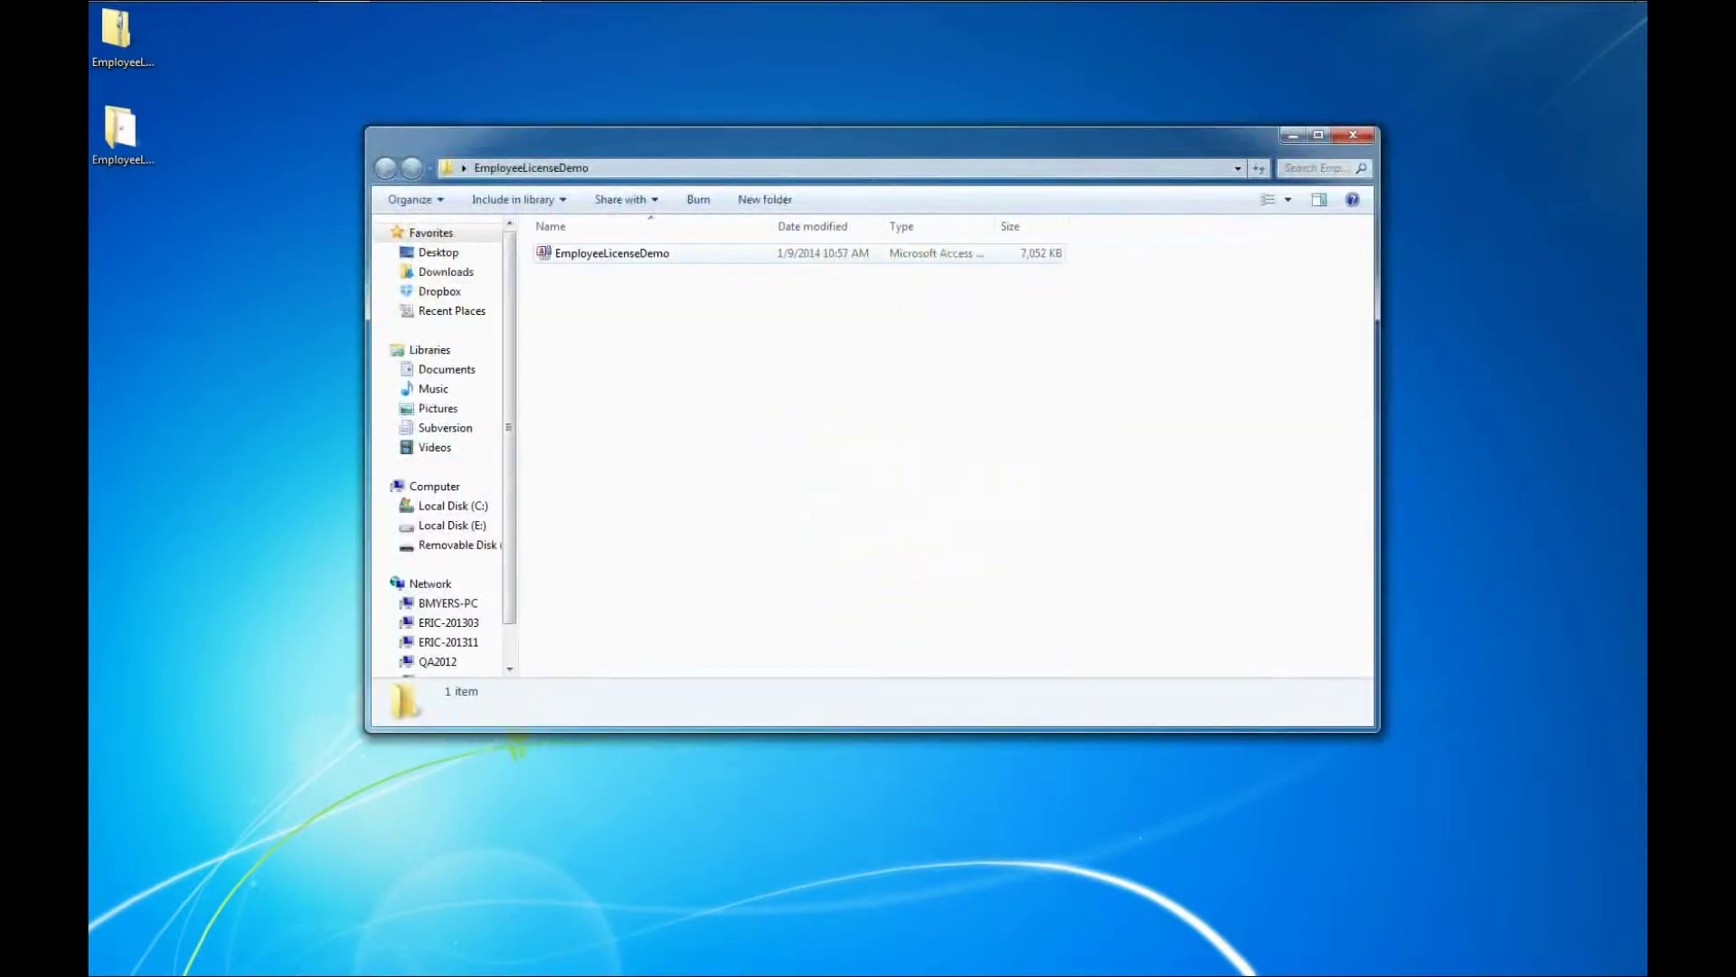
left_click(612, 254)
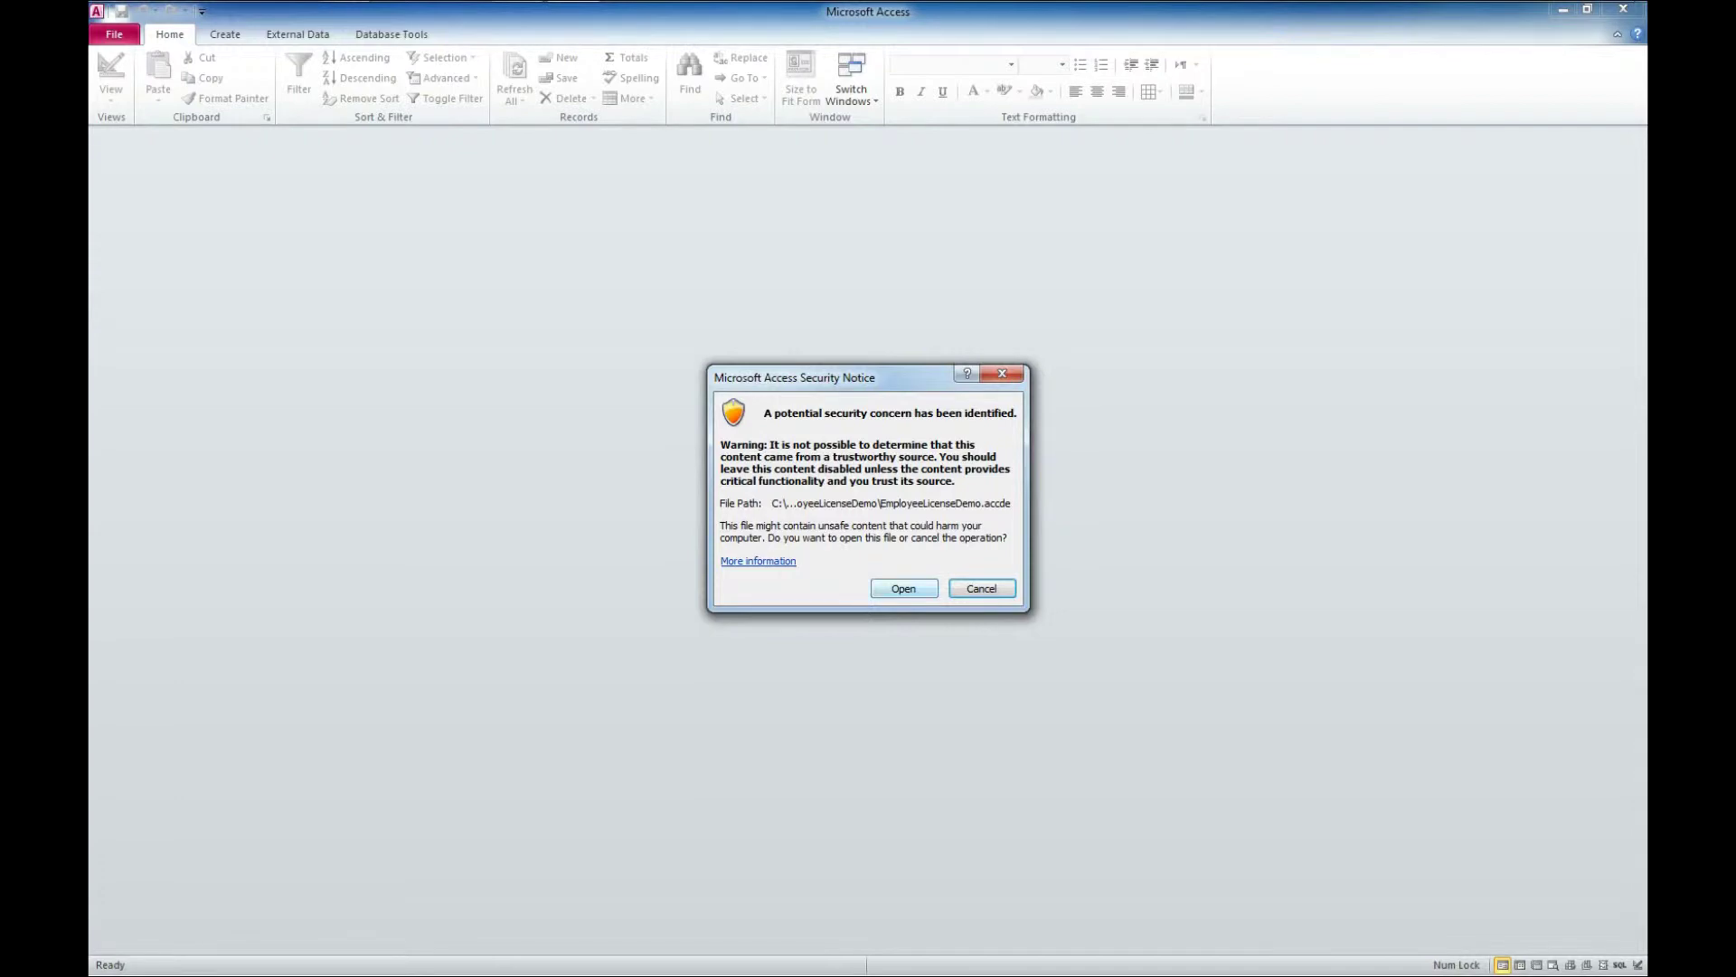
Accept the Security Notice so EmployeeLicenseDemo.accde opens at its Main Menu
key("Return")
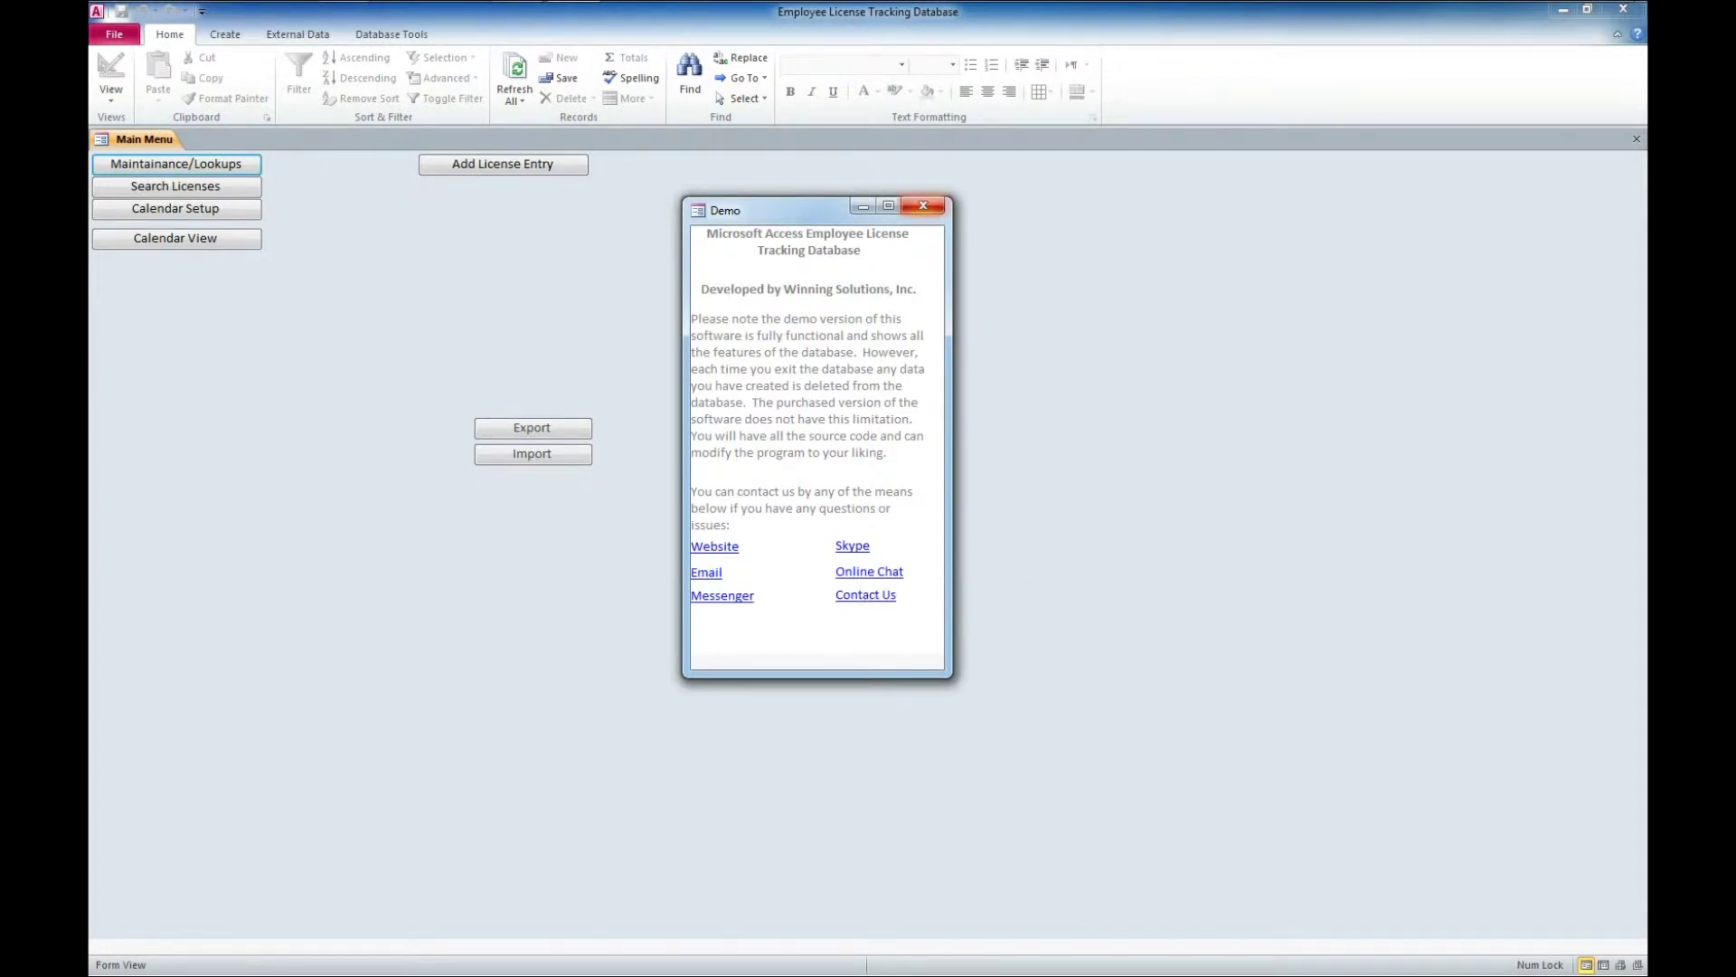
Close the Demo window, view the License Type and Locations lookups, then close Lookup Maintenance
left_click(923, 206)
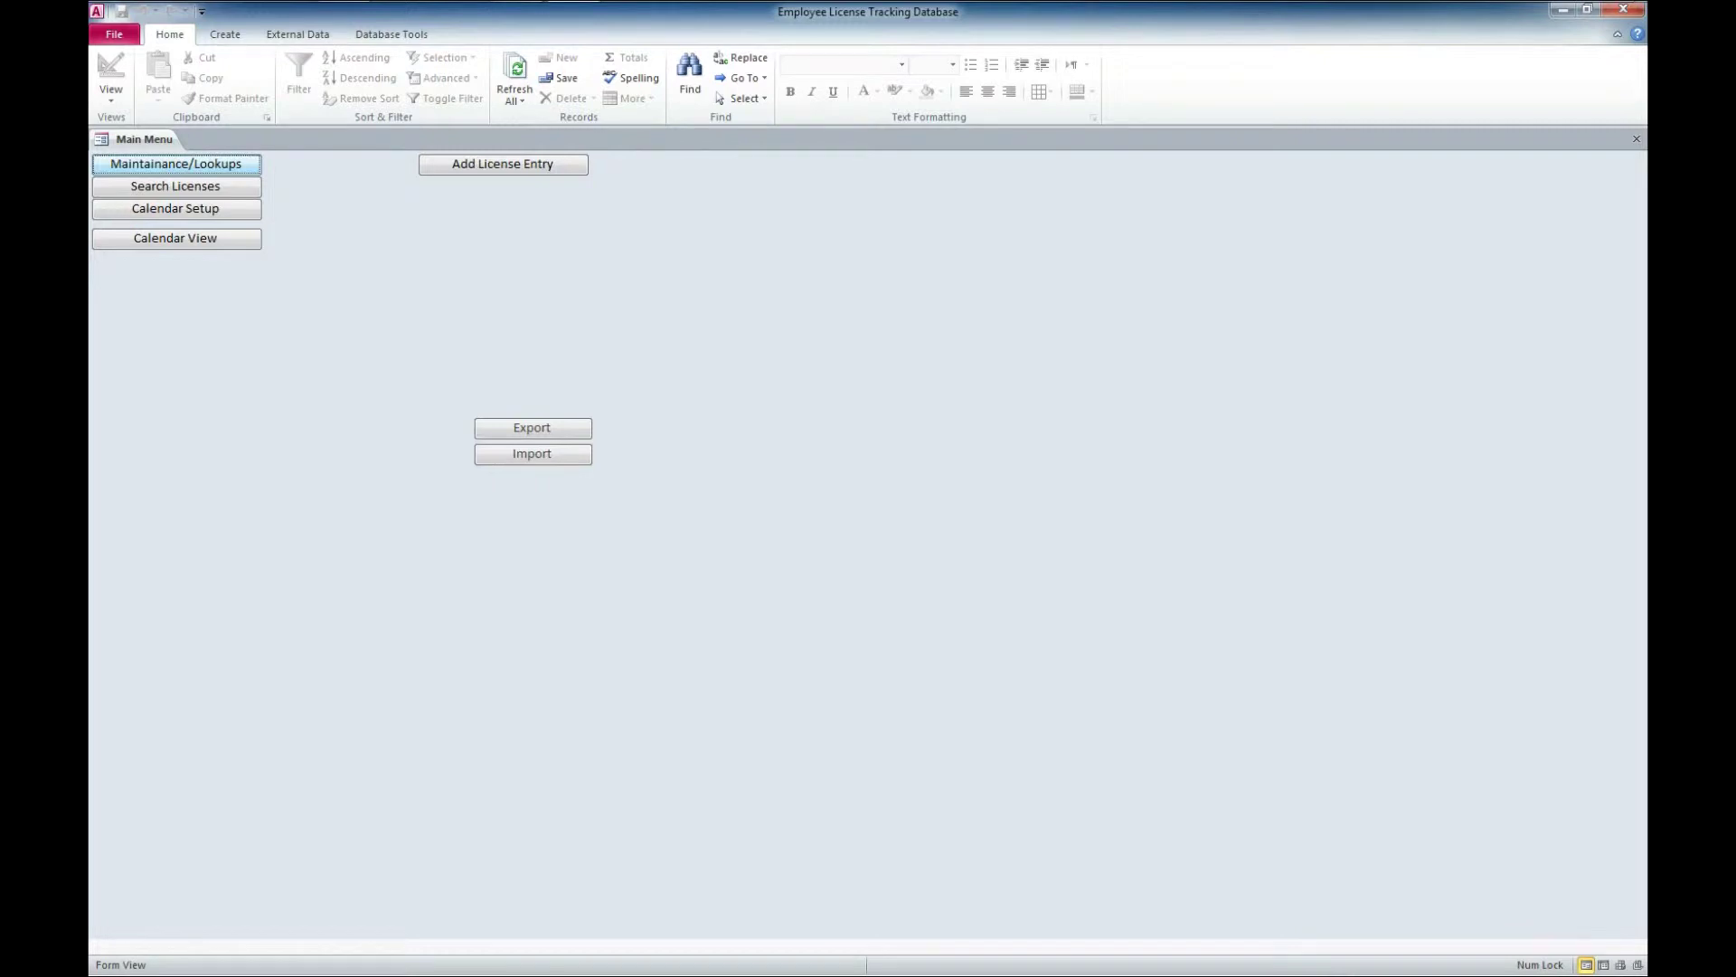
key("Return")
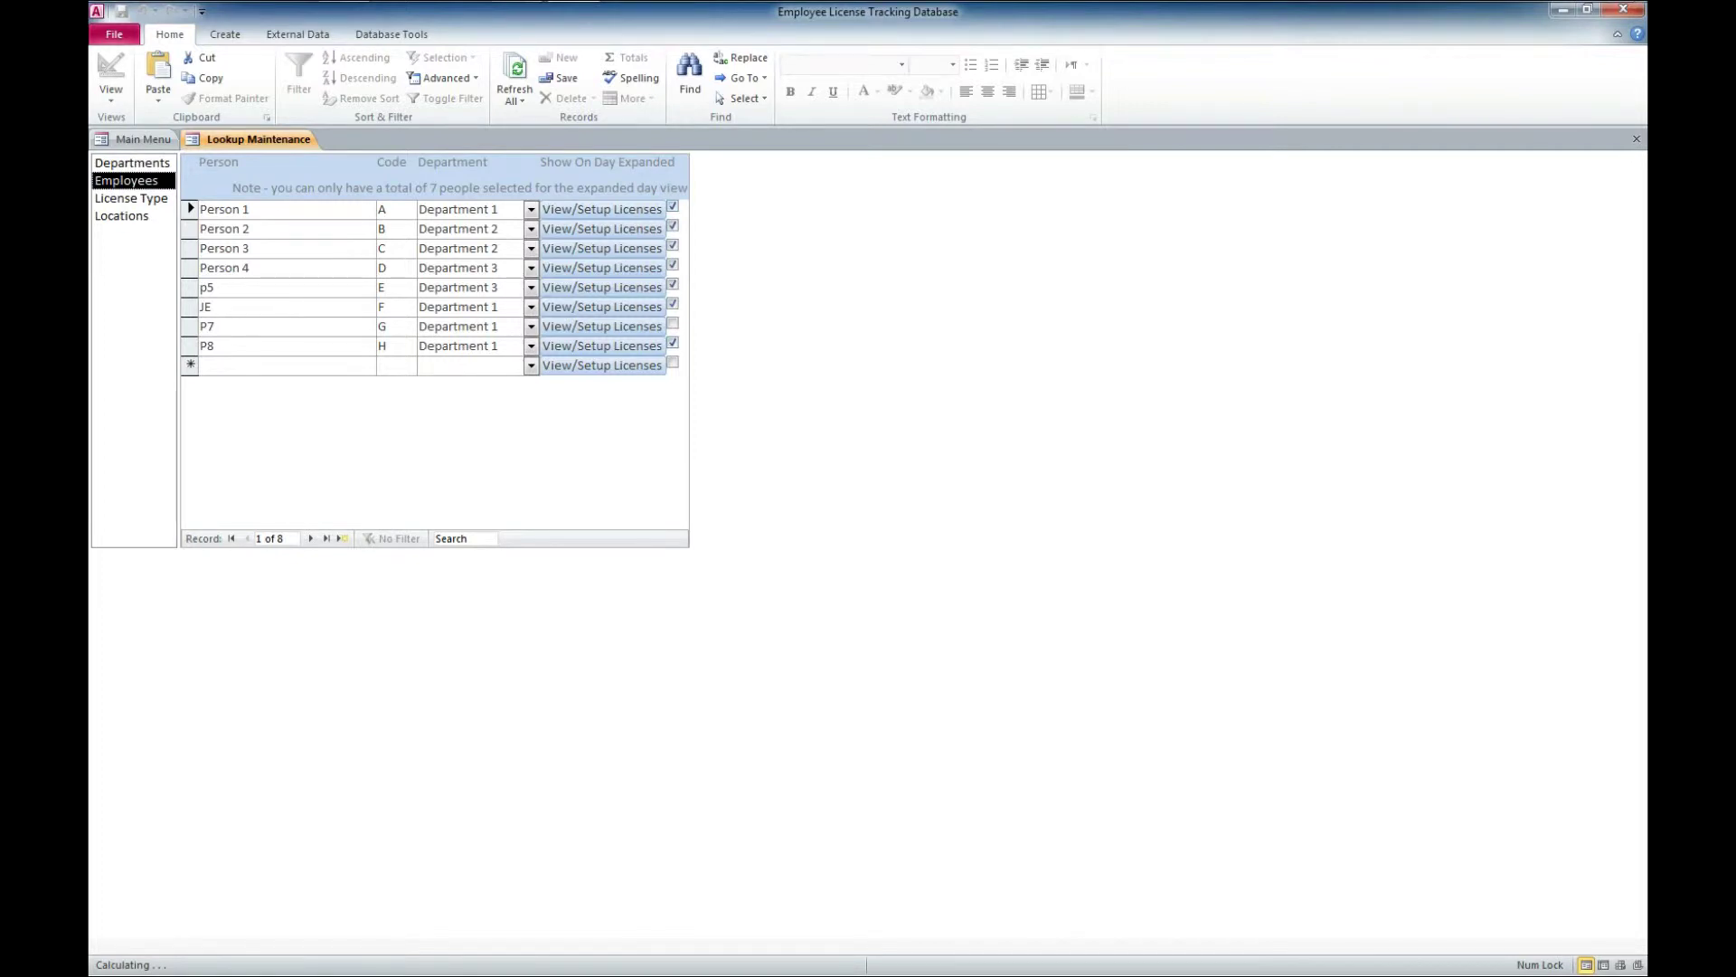
left_click(131, 198)
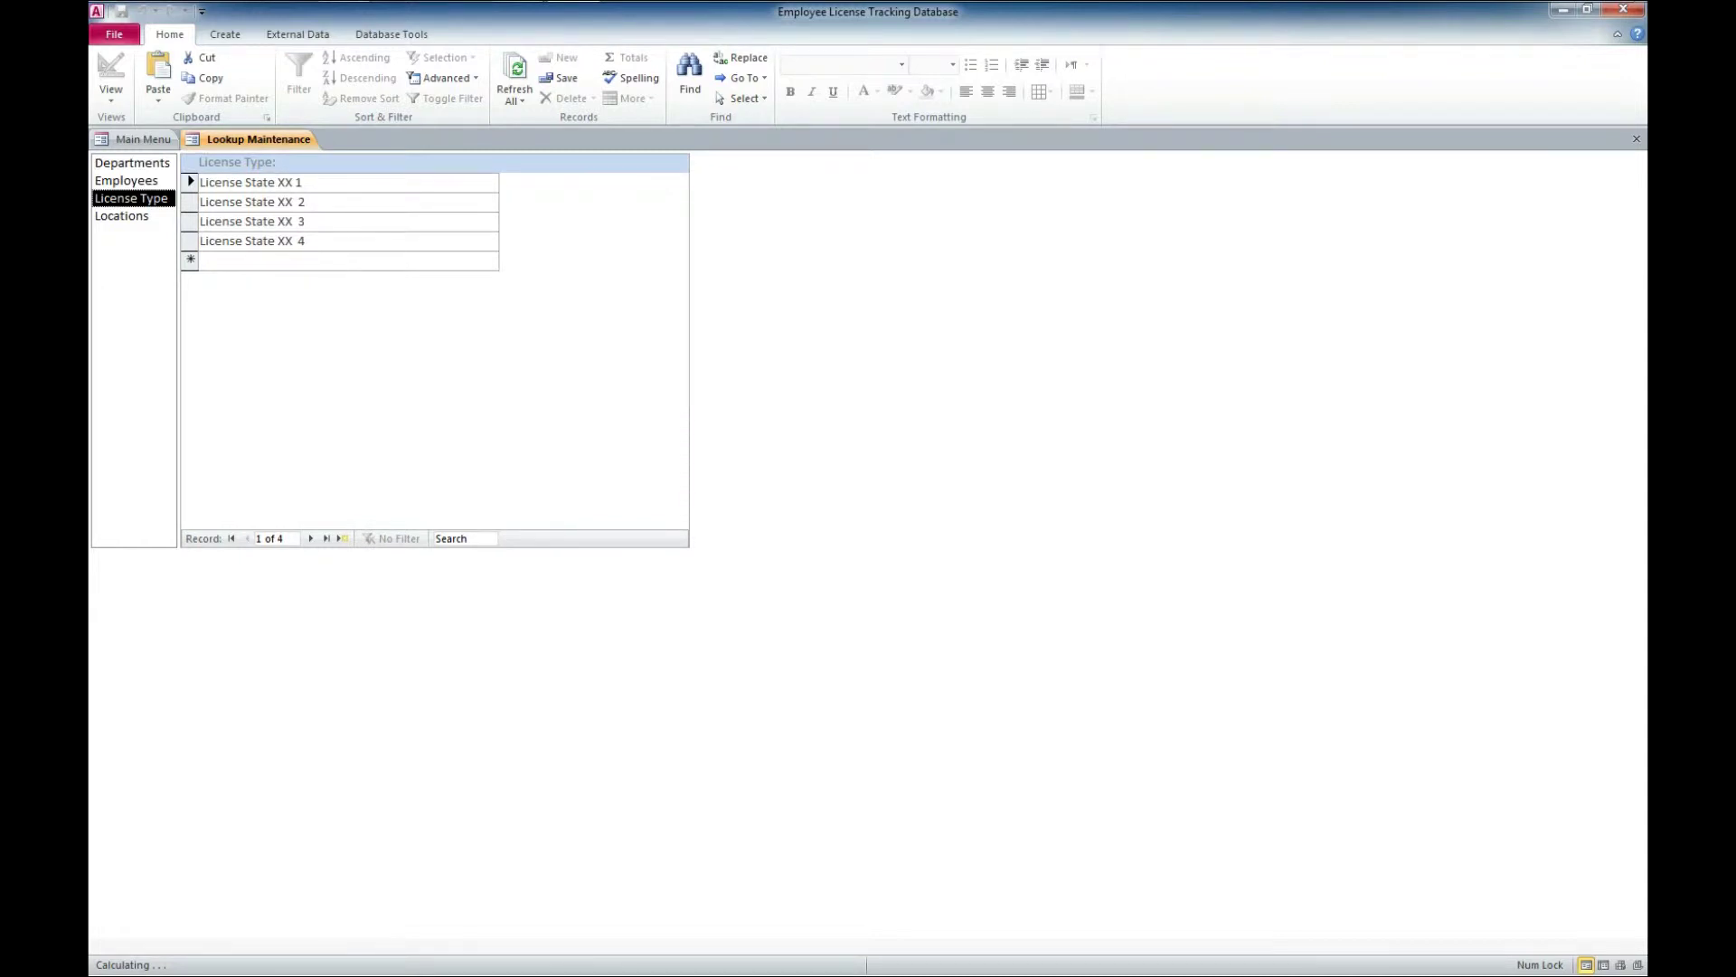
left_click(121, 215)
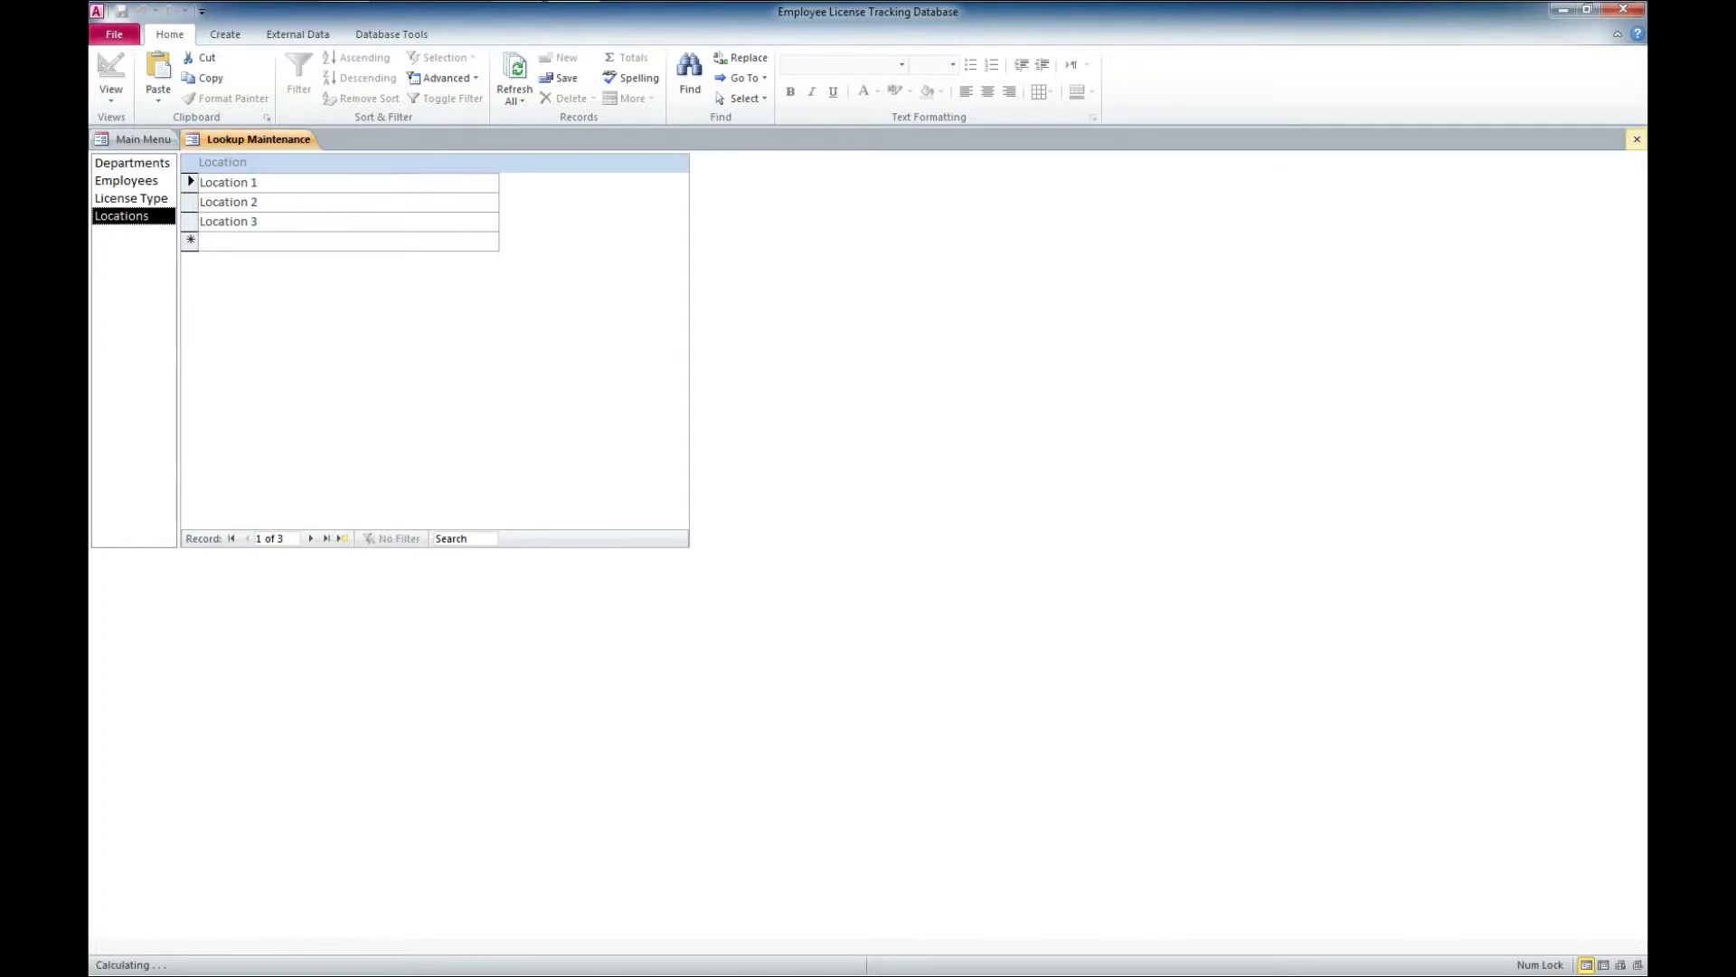
left_click(1637, 138)
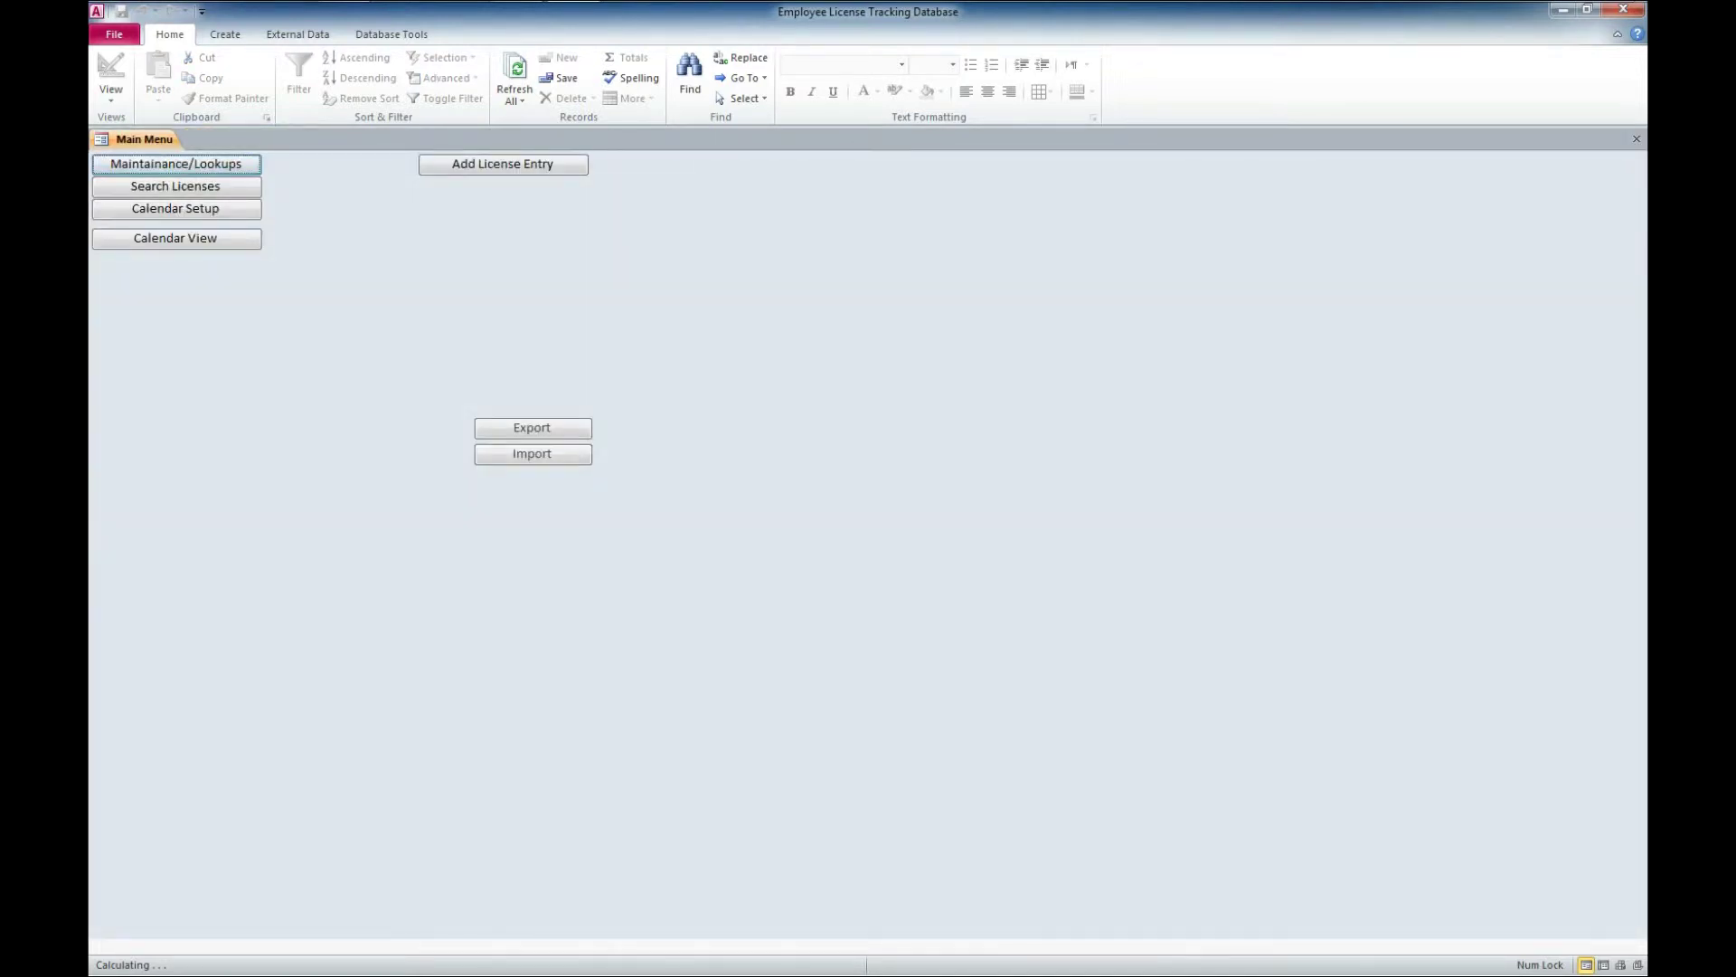
left_click(175, 208)
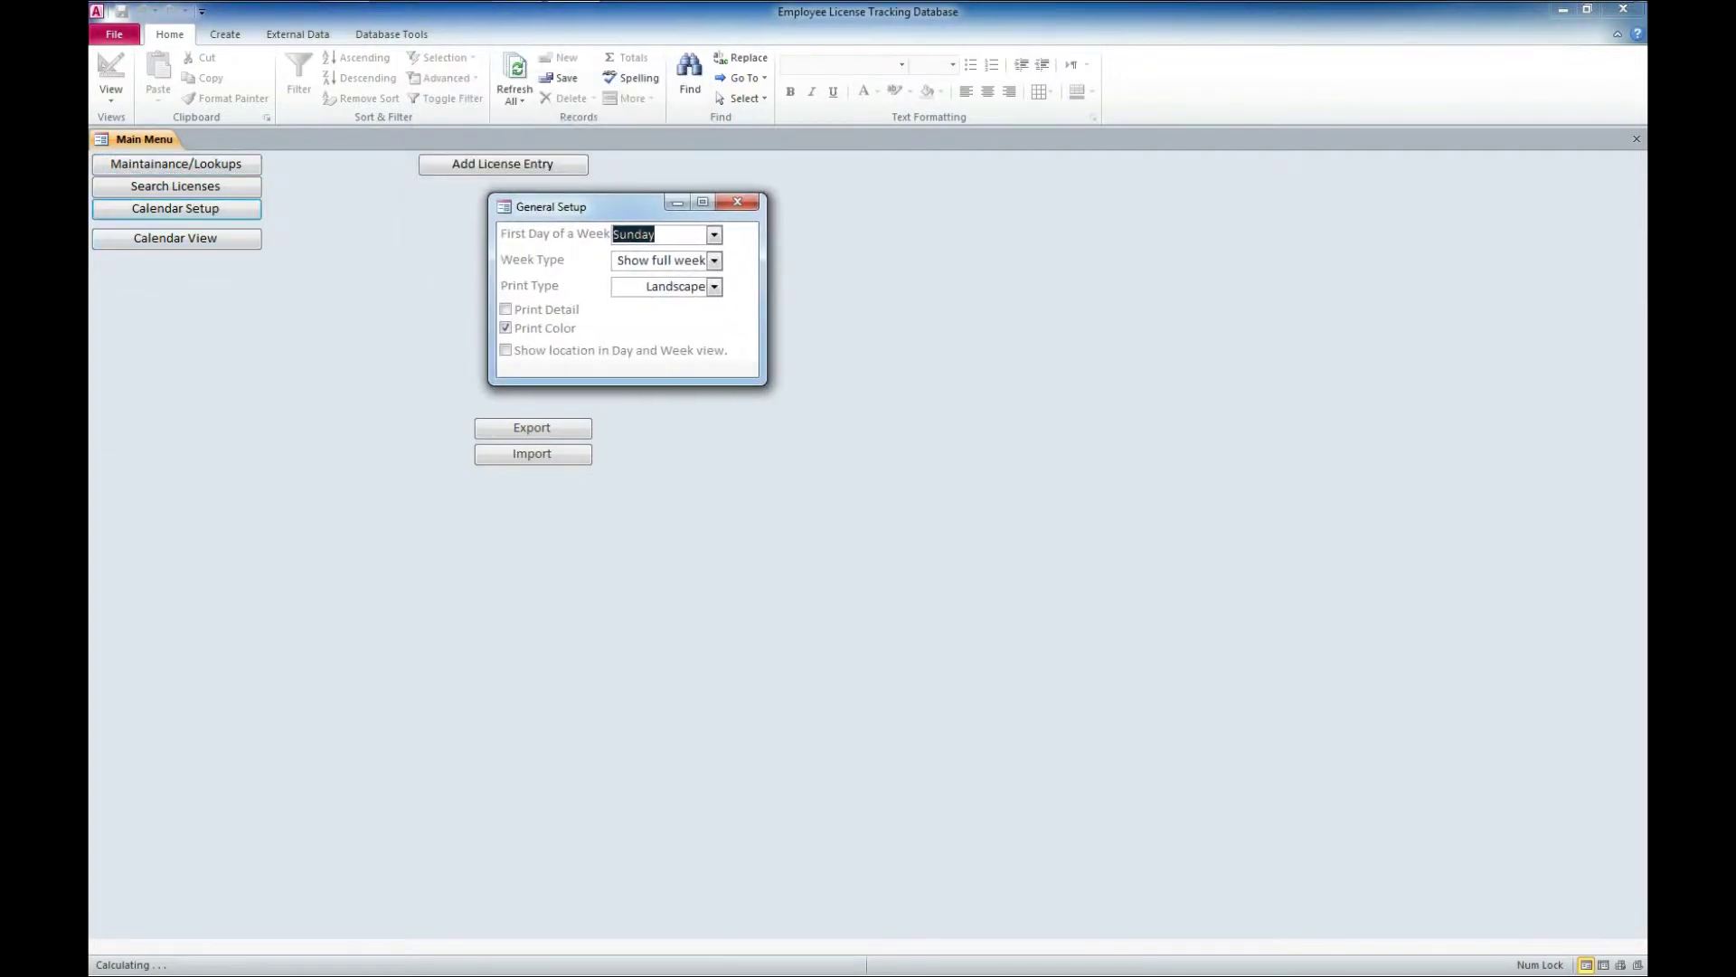
key("F4")
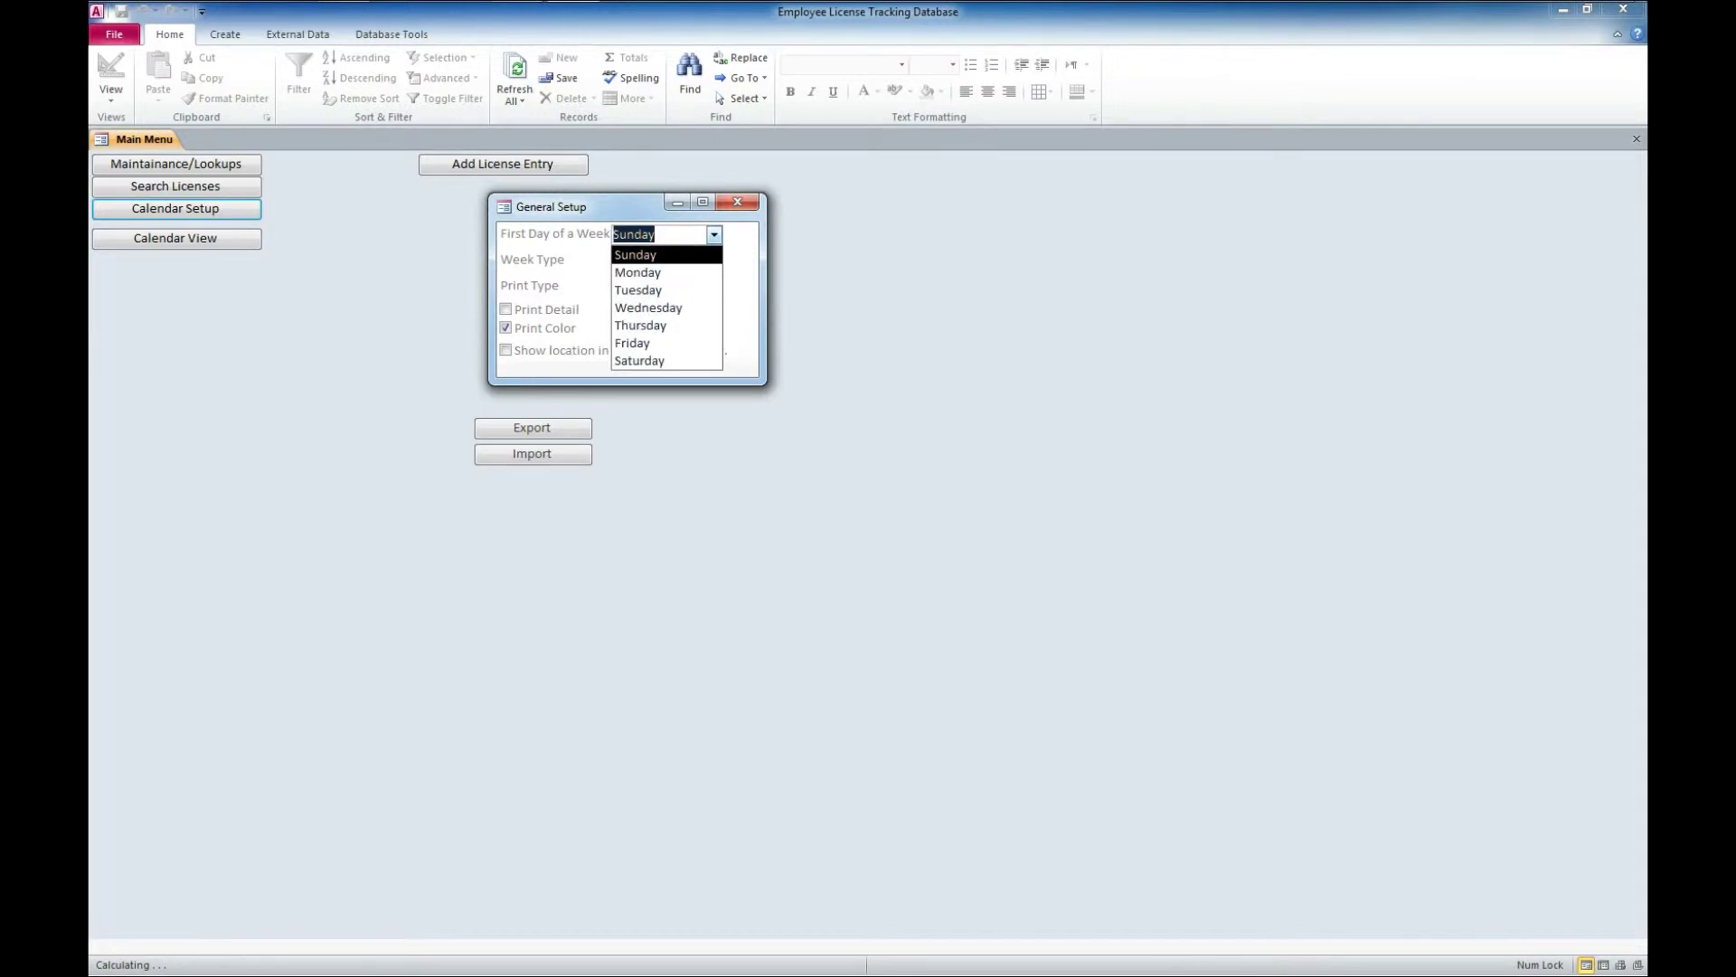
key("Tab")
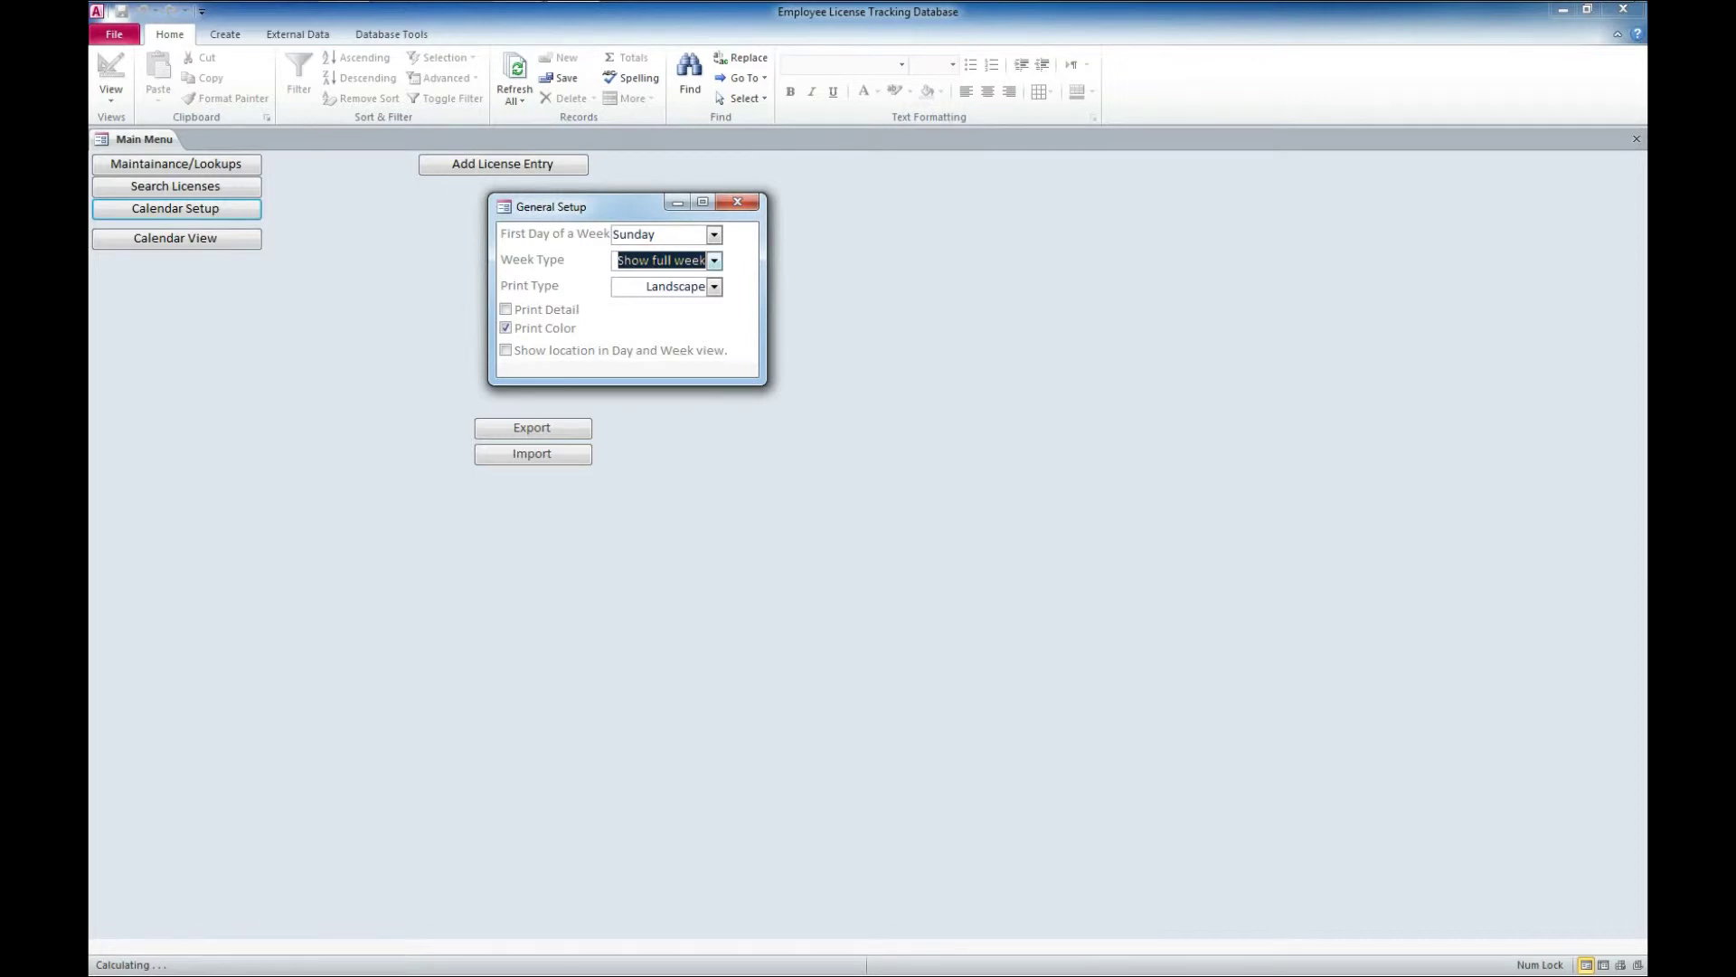
key("F4")
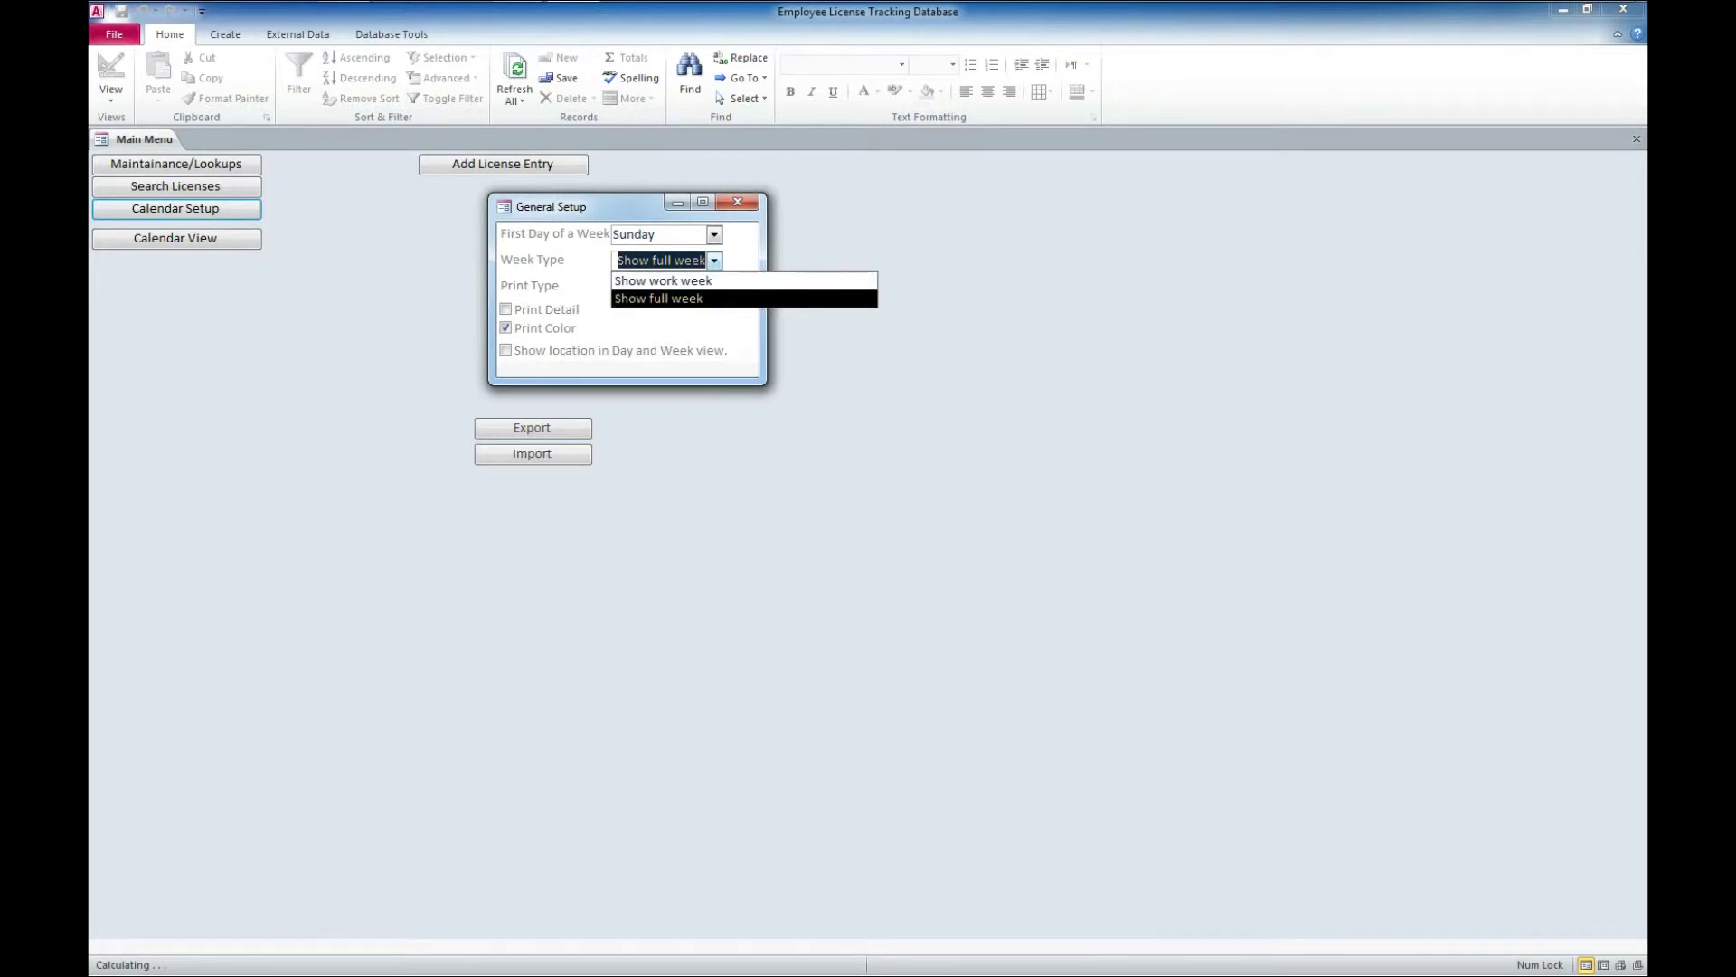
key("Up")
key("Down")
key("Up")
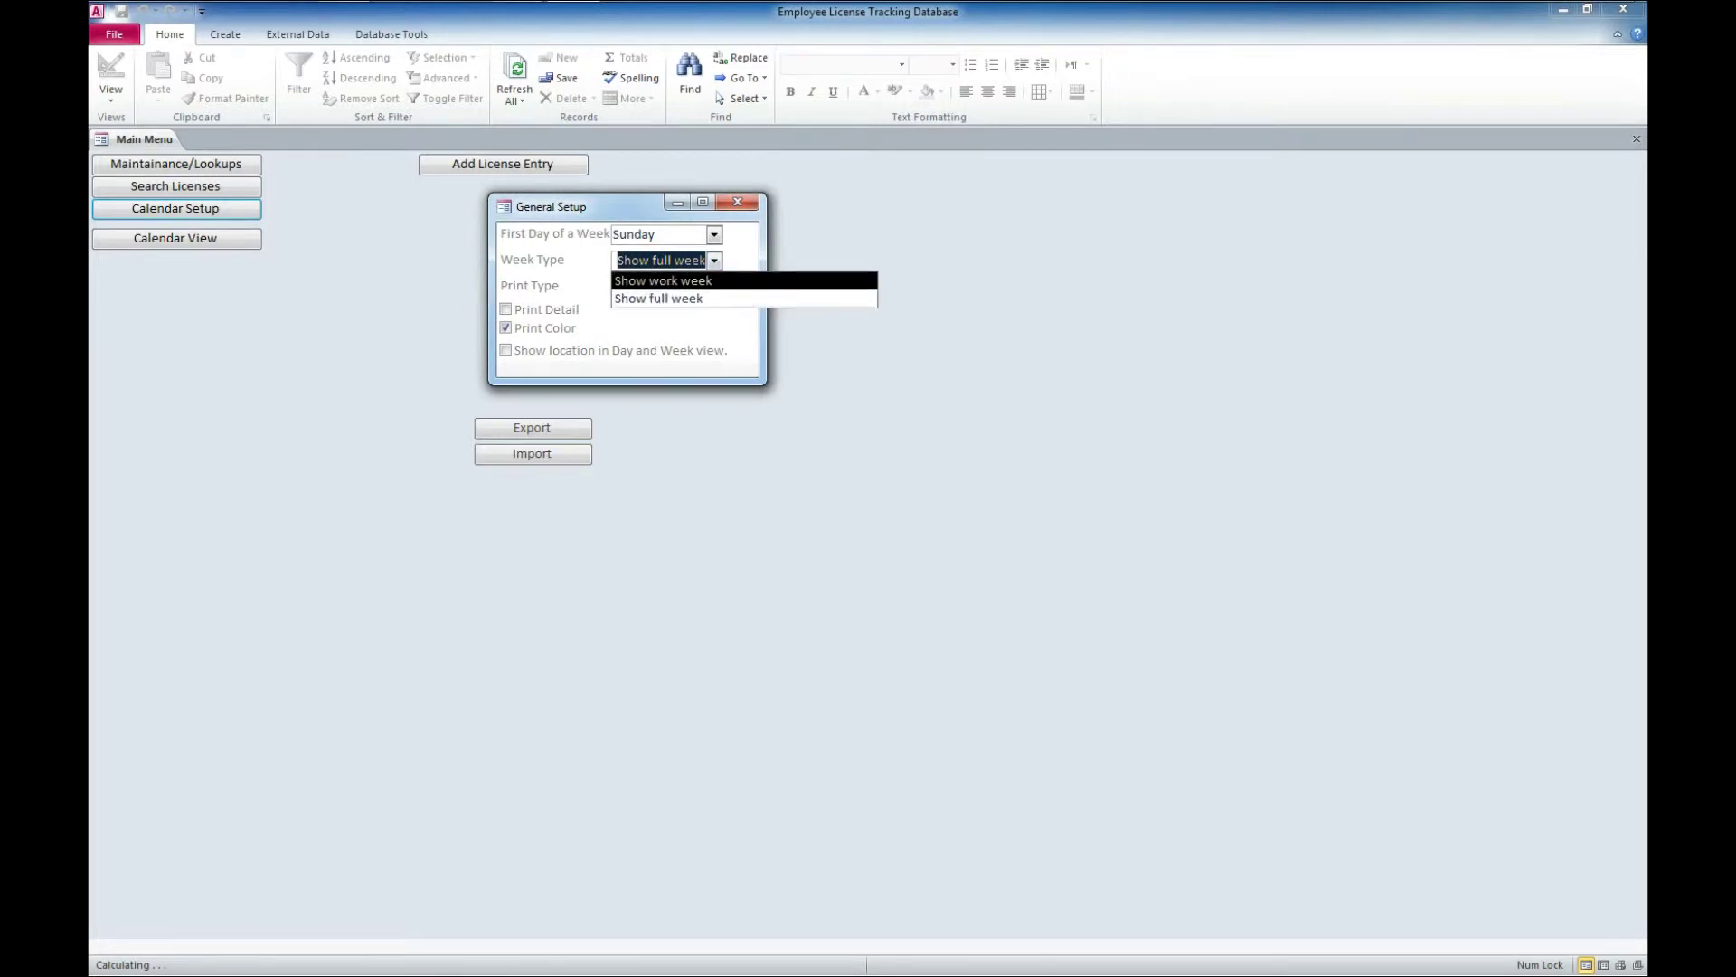
key("Down")
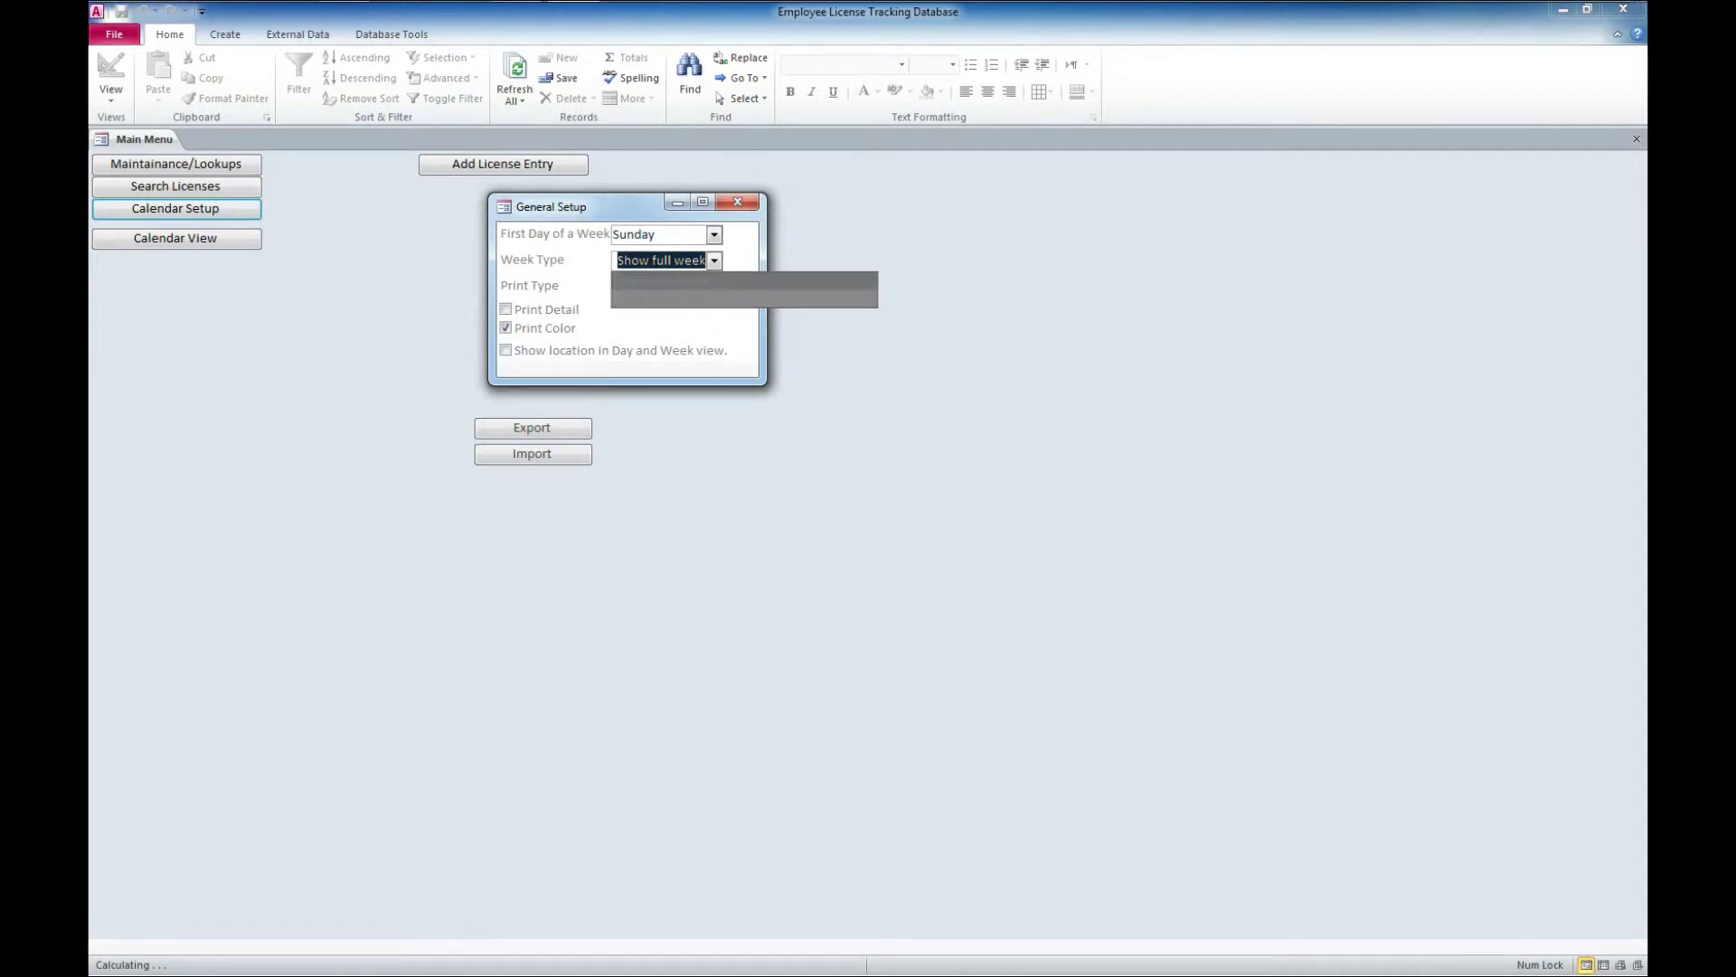
key("Return")
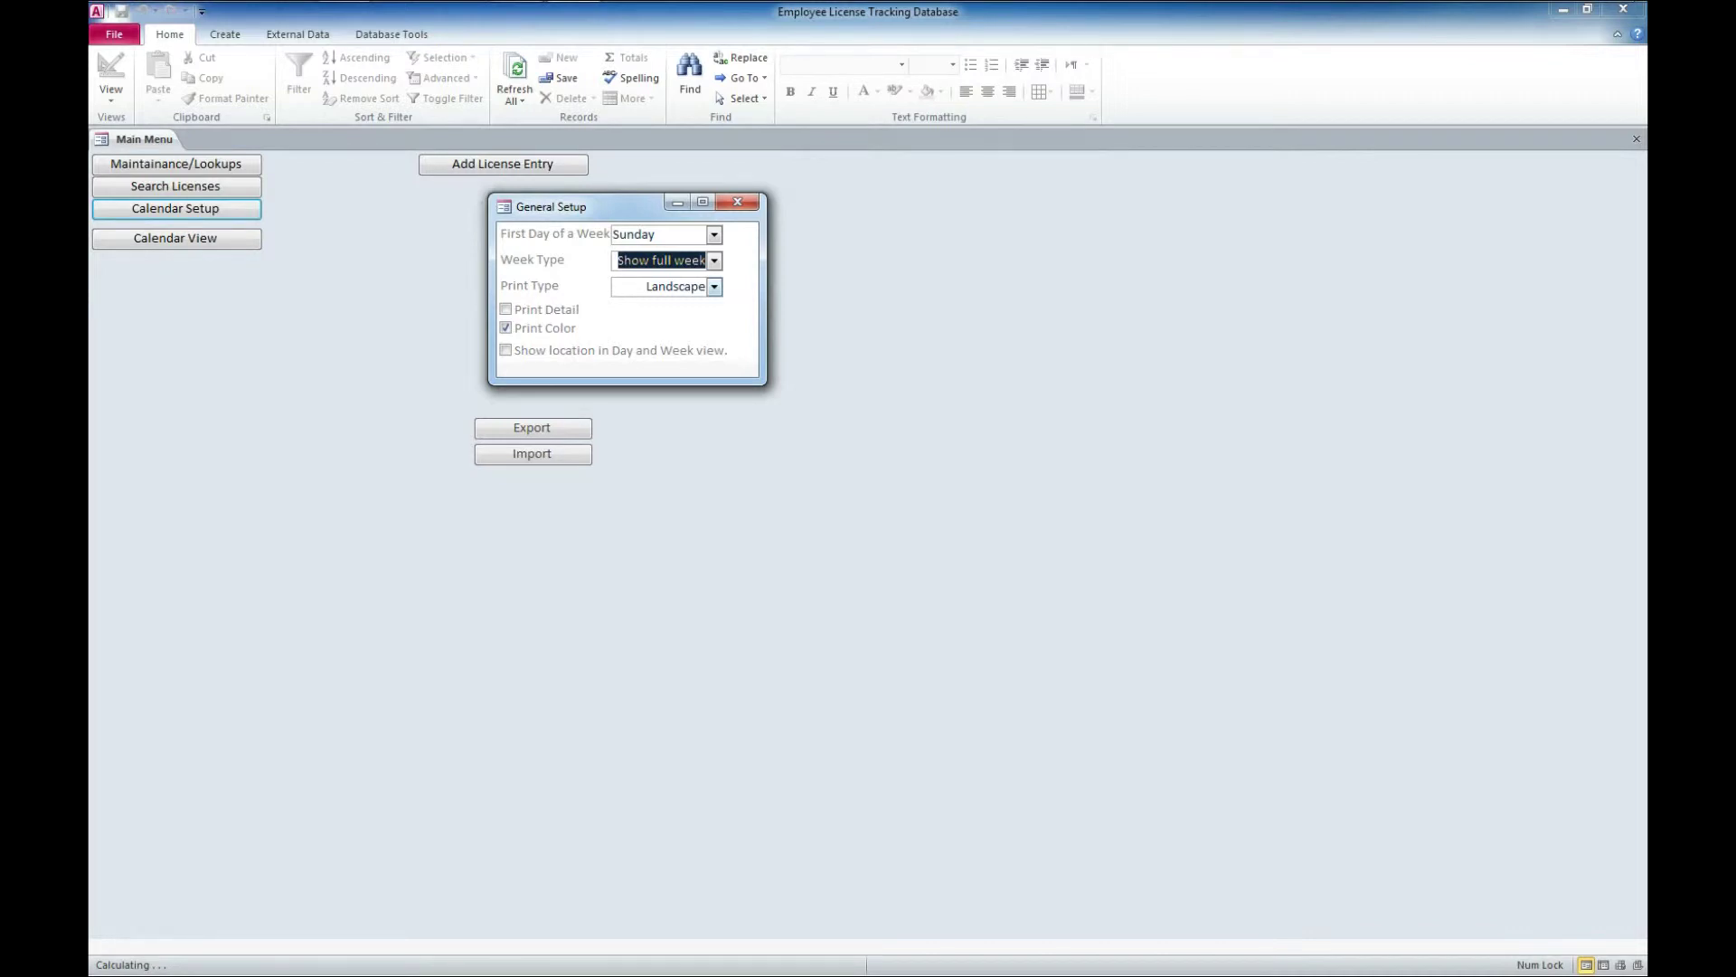
key("Tab")
key("Return")
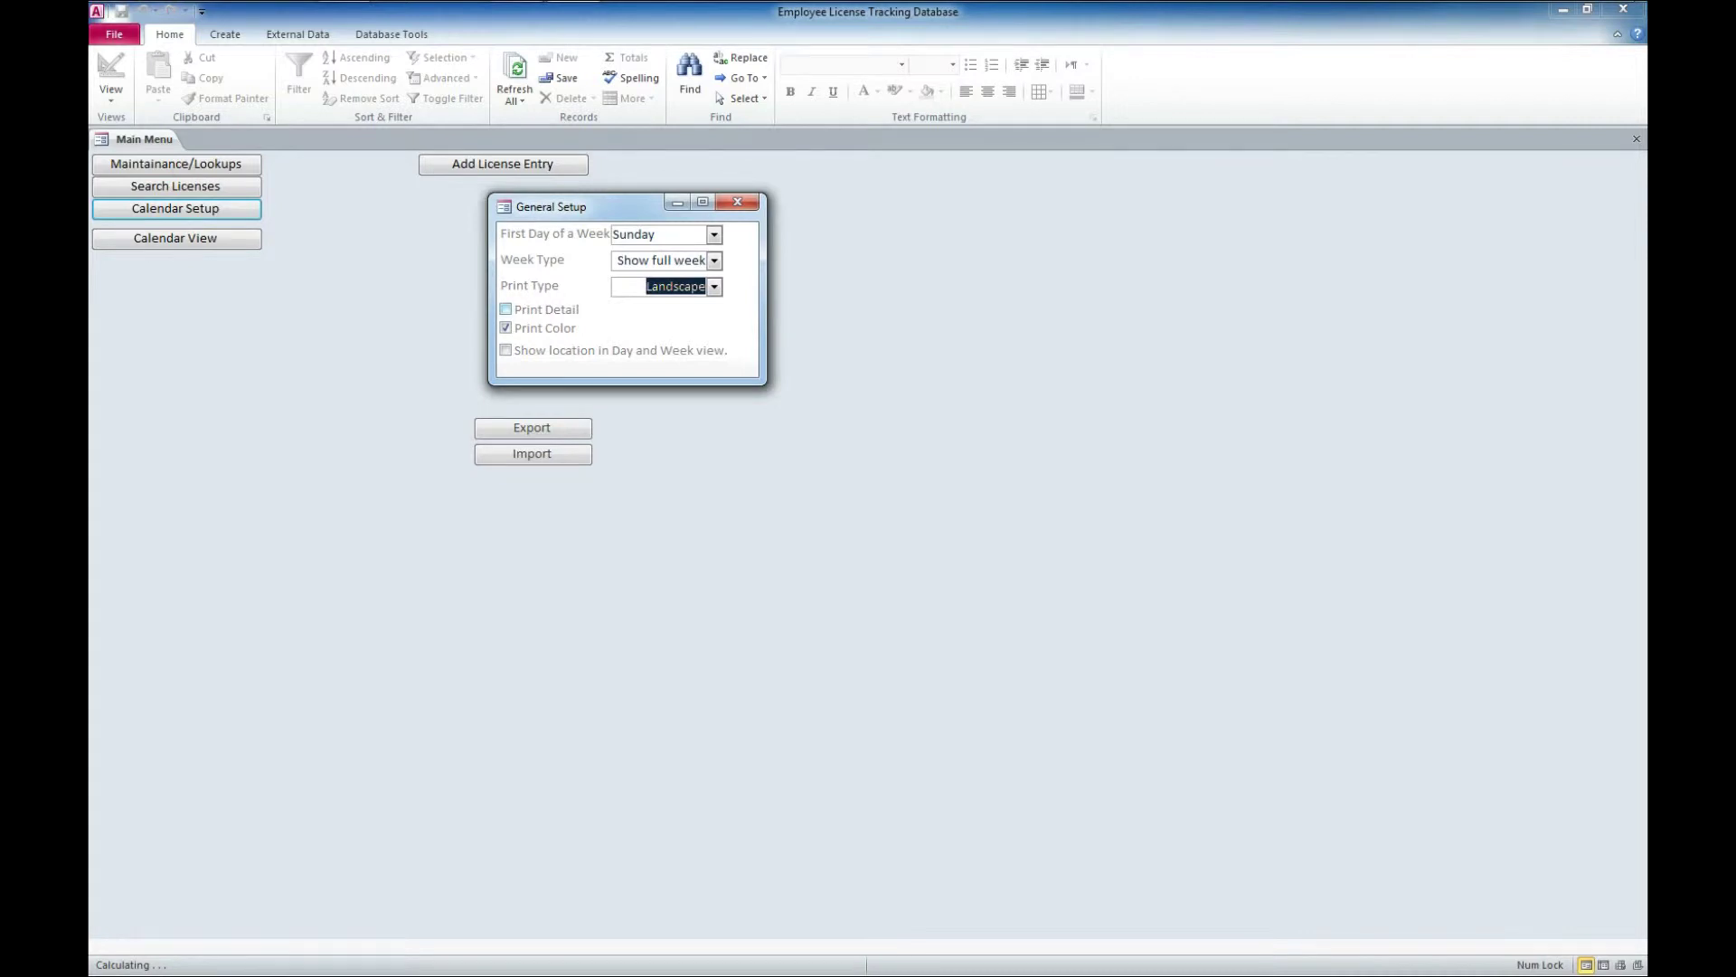
key("F4")
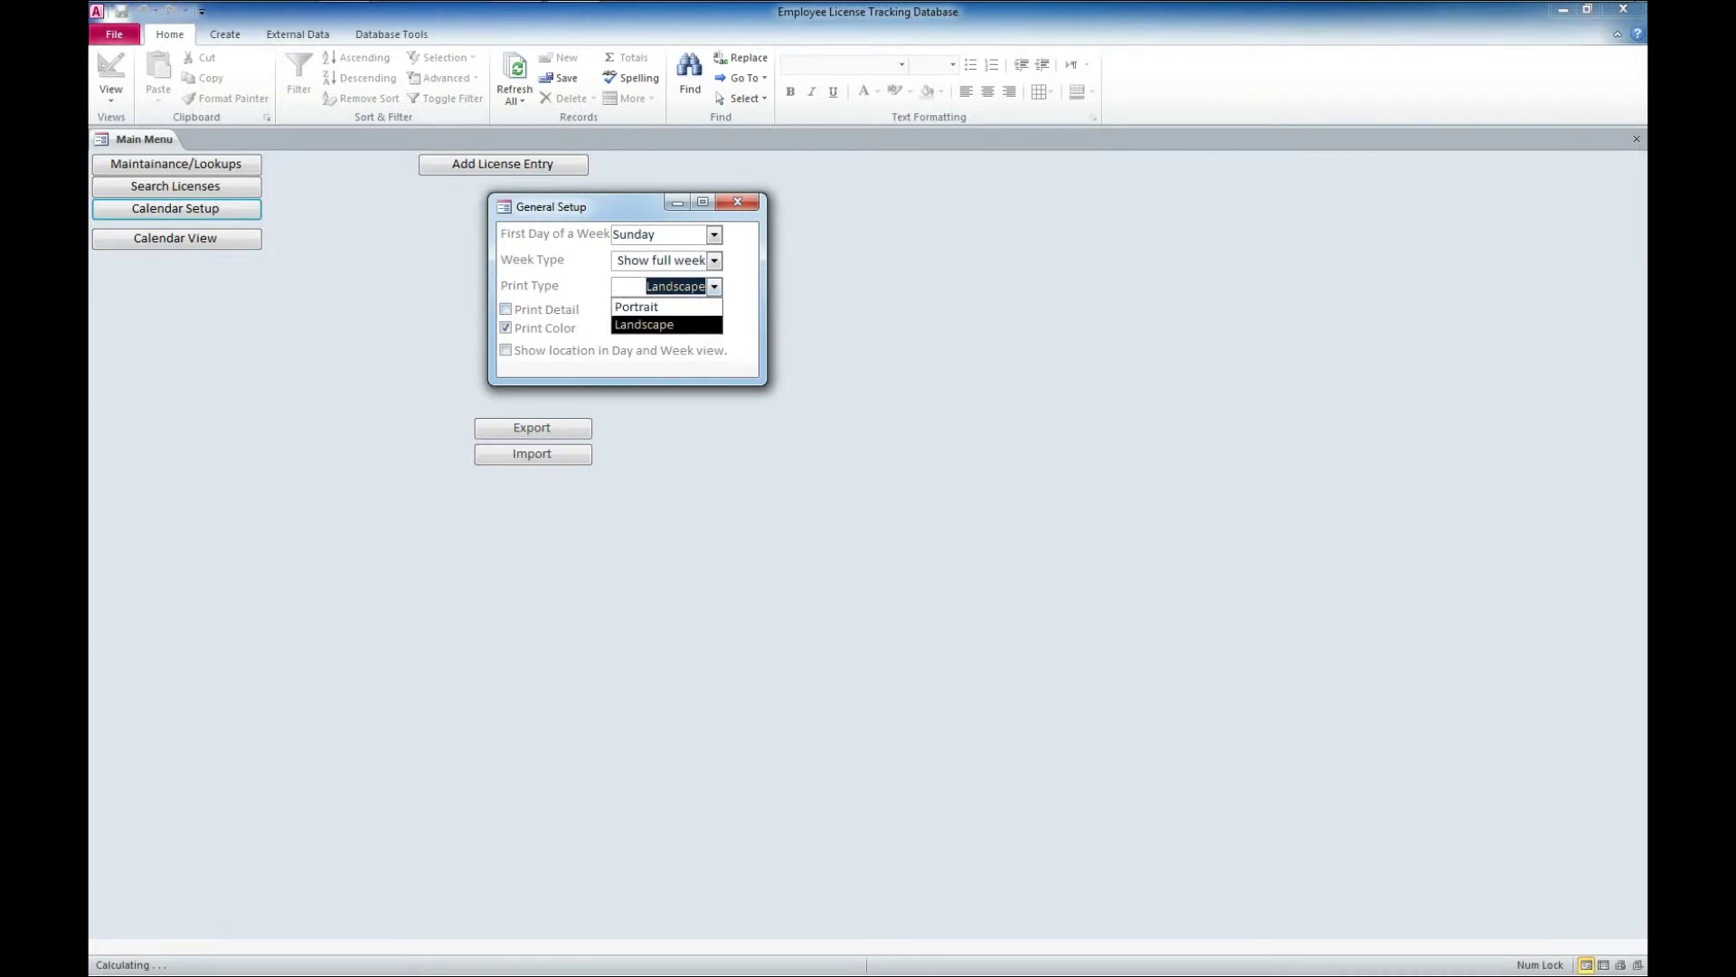
key("Return")
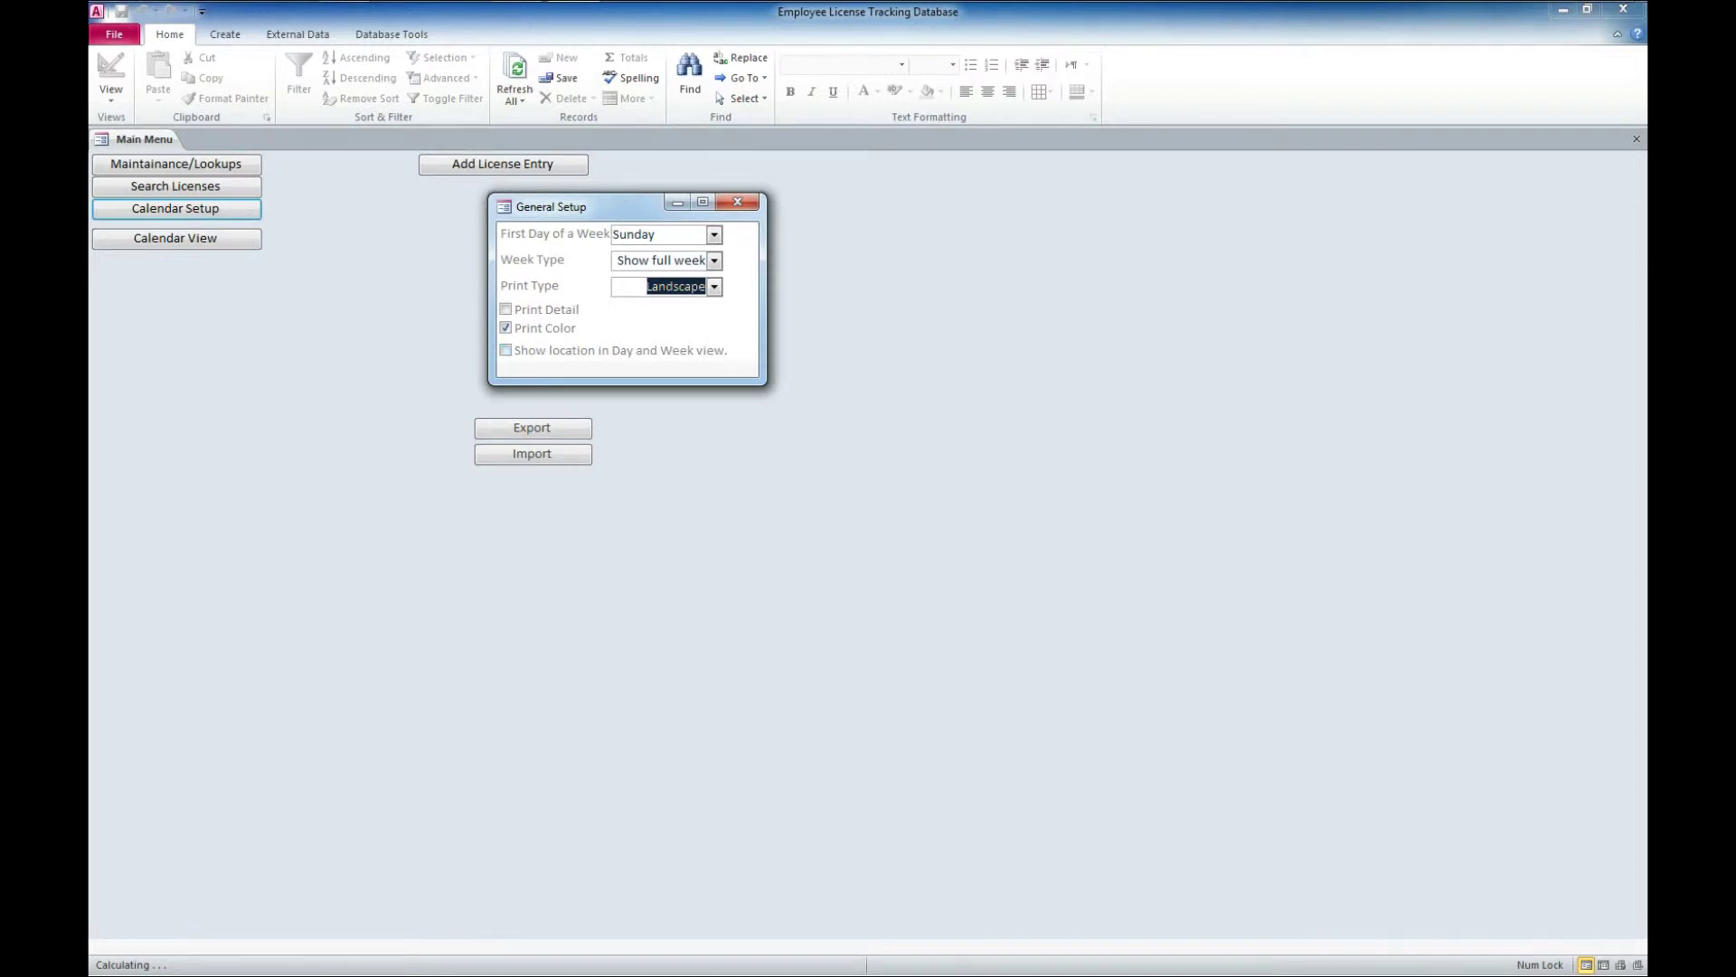
left_click(737, 202)
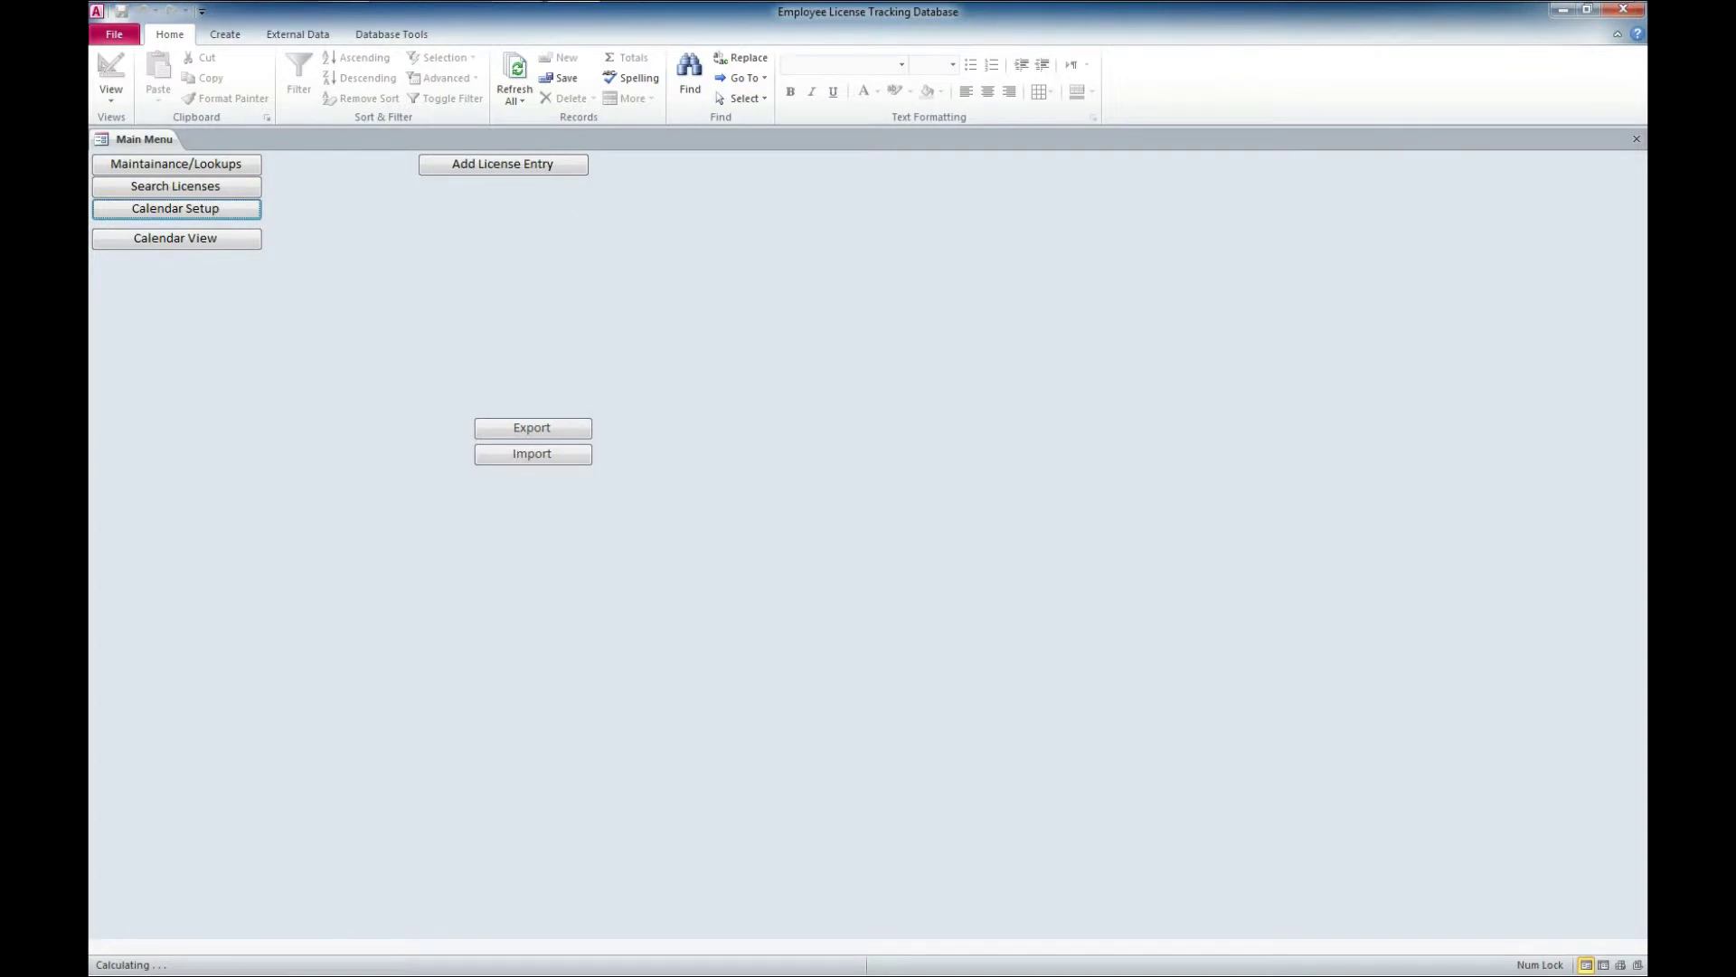
Add a license entry for Person 1 with License State XX 1 at Location 1
left_click(503, 164)
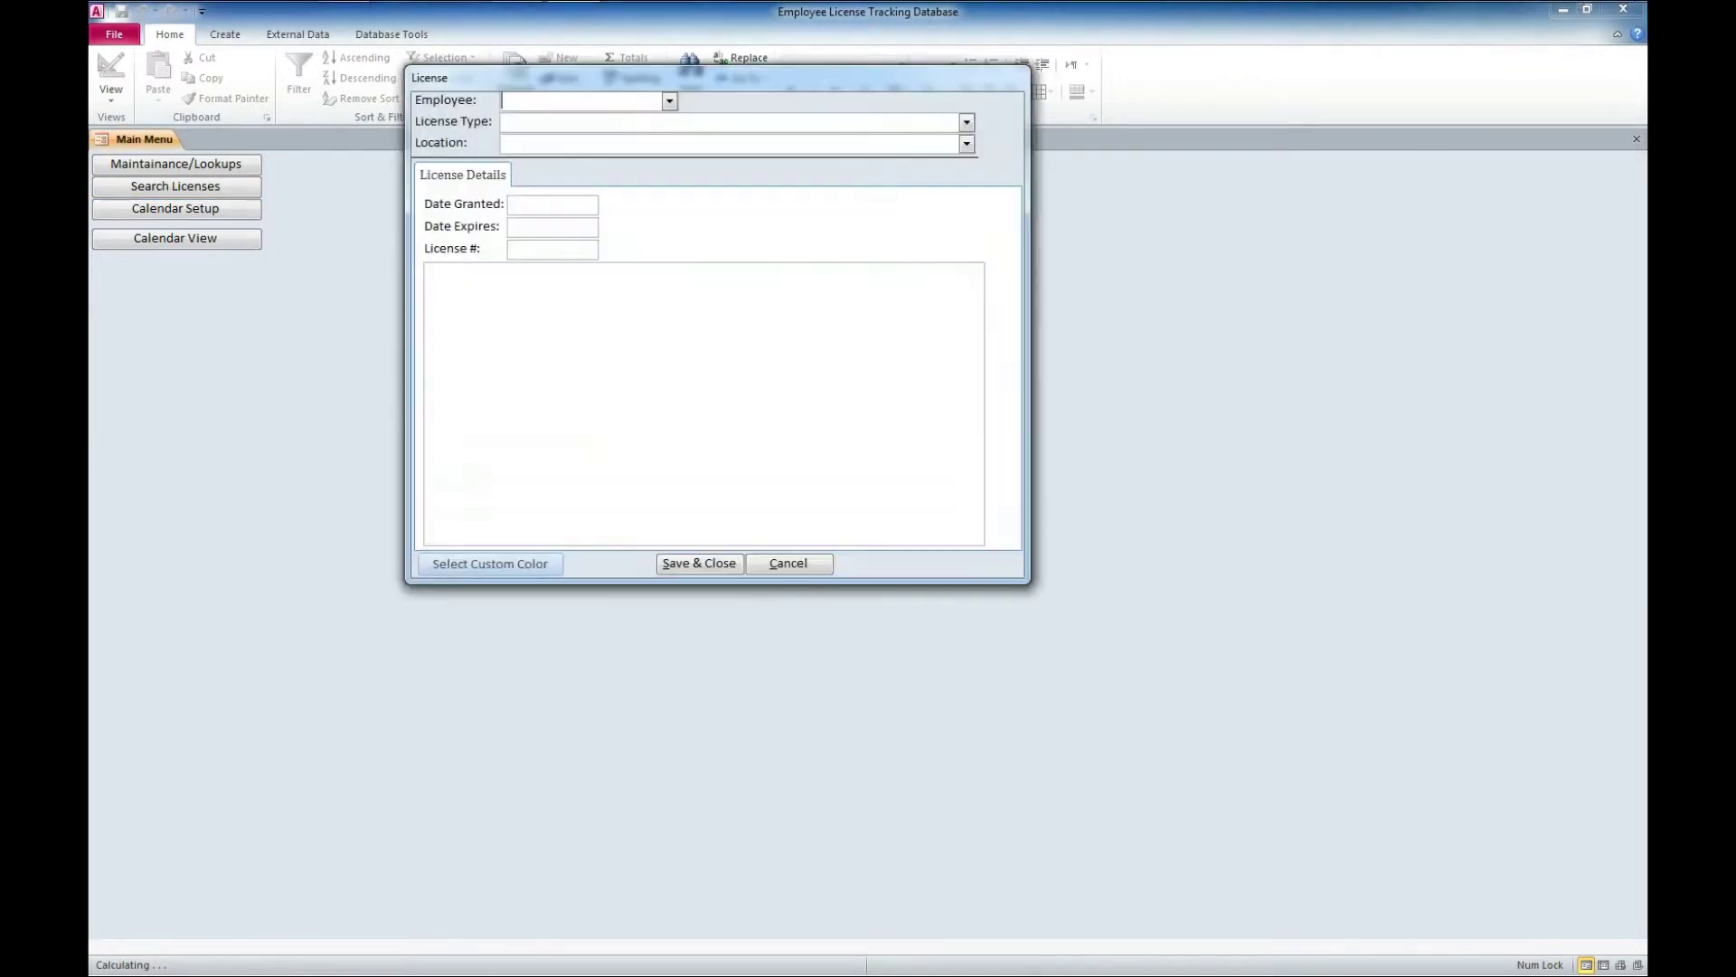
key("alt+Down")
key("Down")
key("Down")
key("Down")
key("Down")
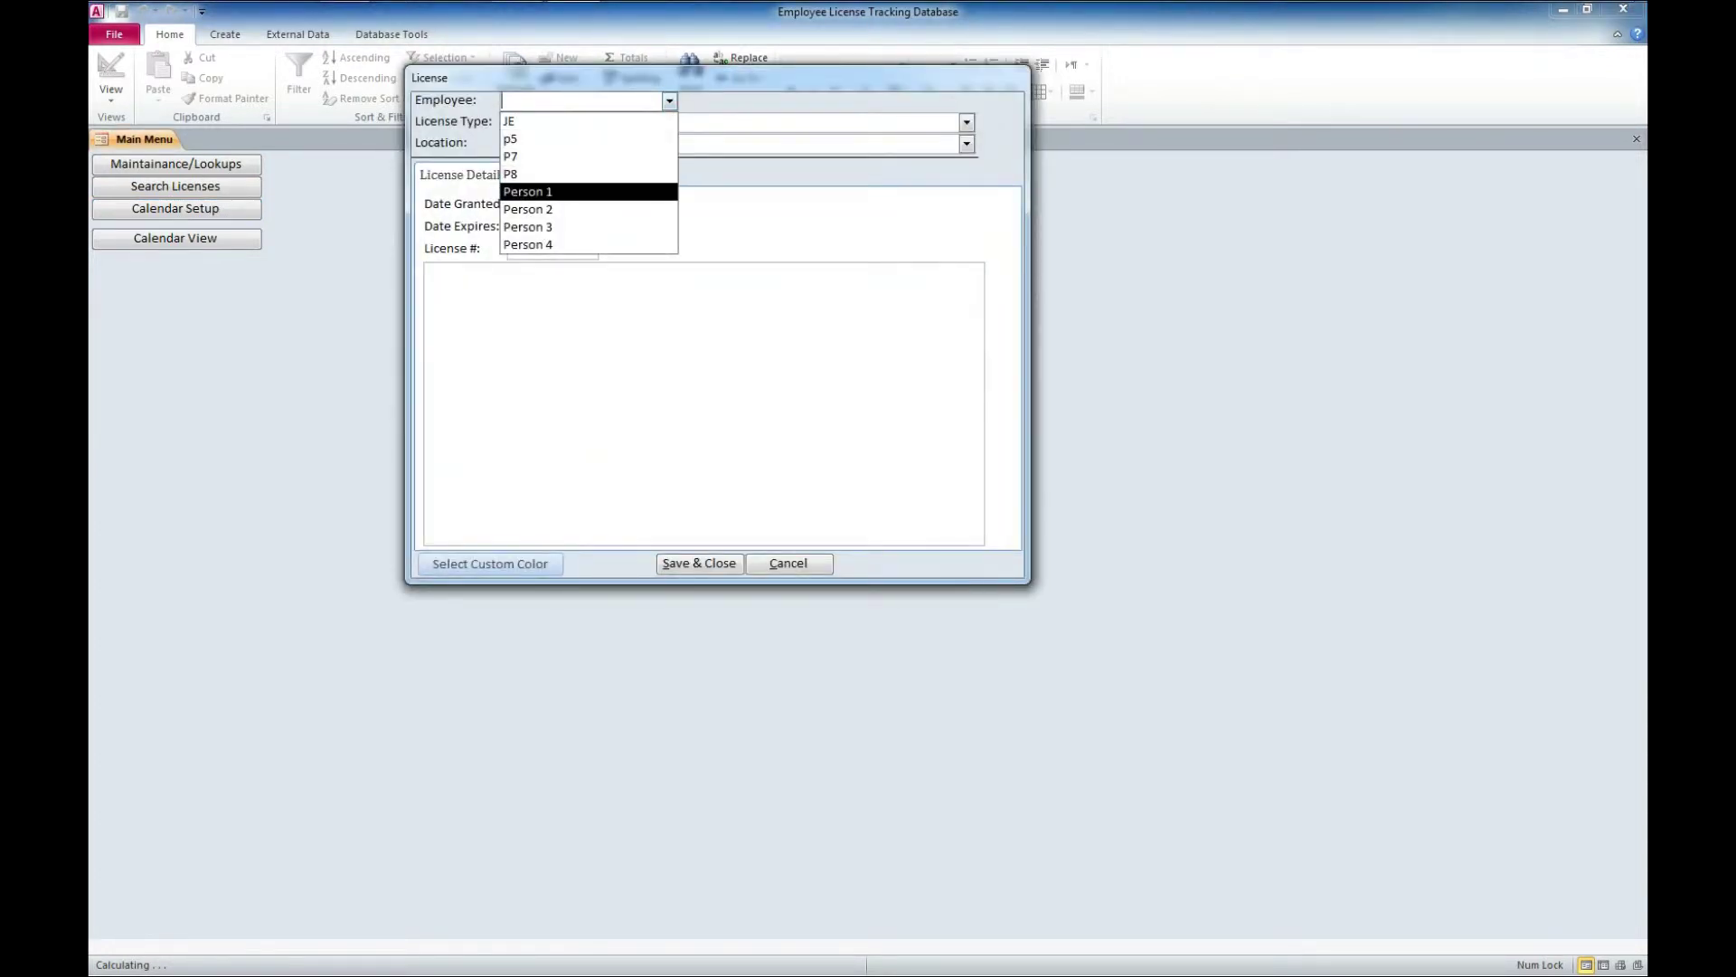
key("Return")
key("Tab")
key("alt+Down")
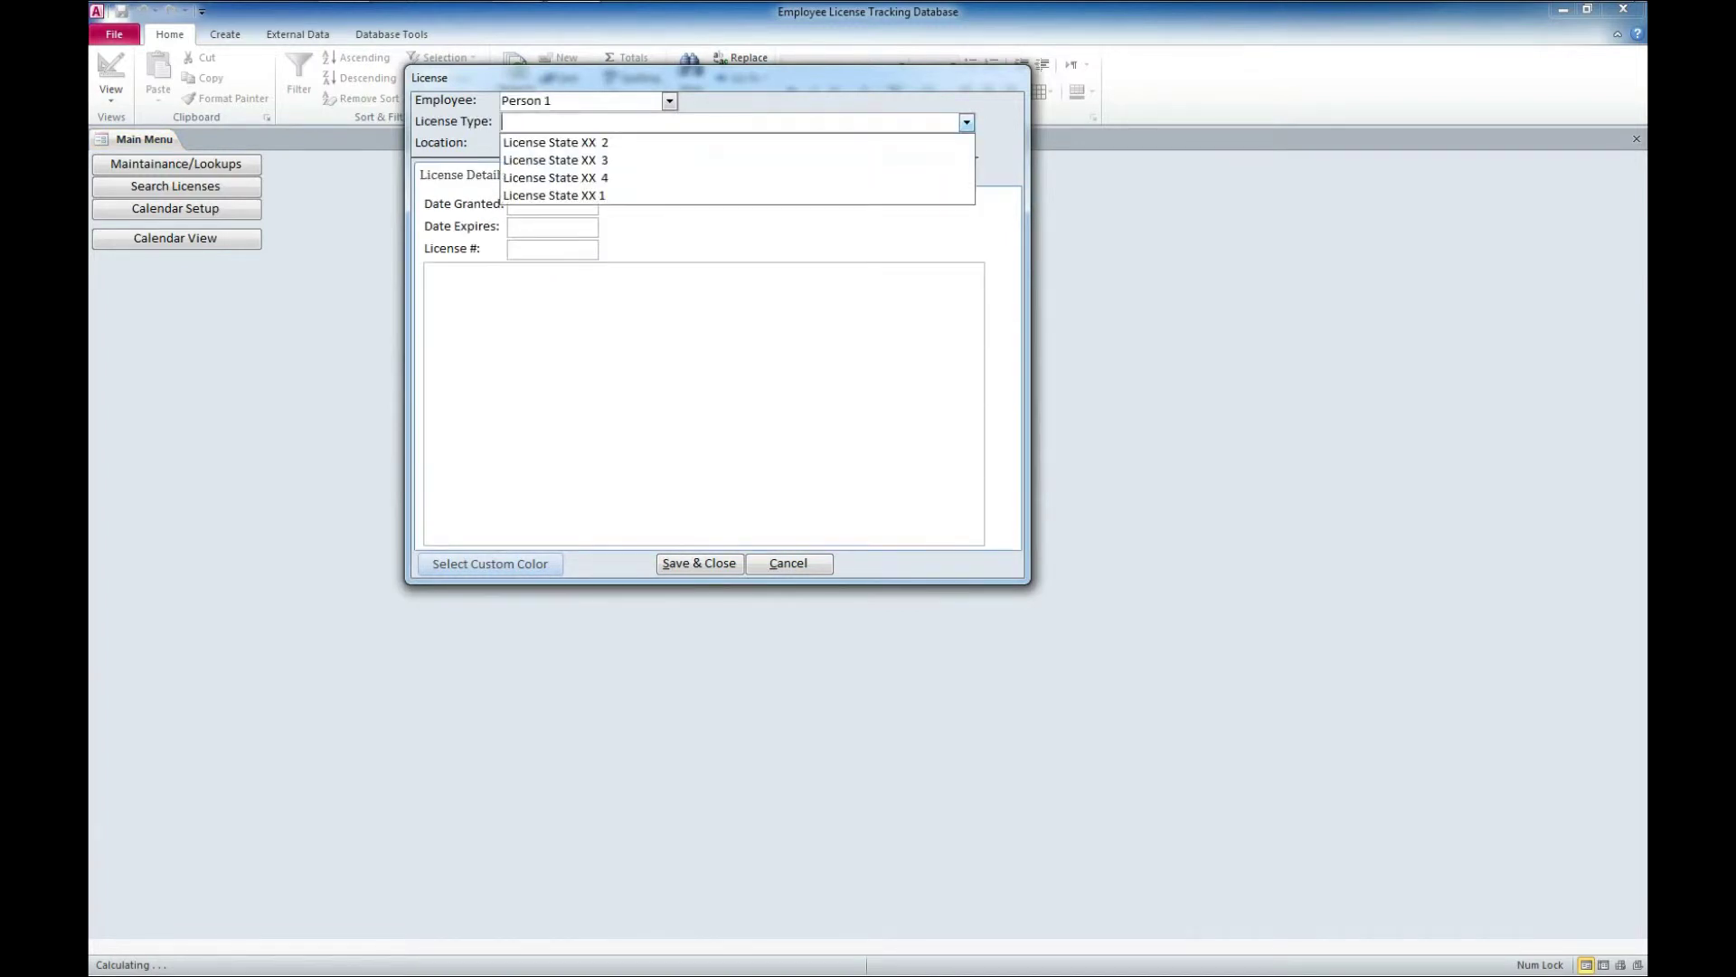
key("Down")
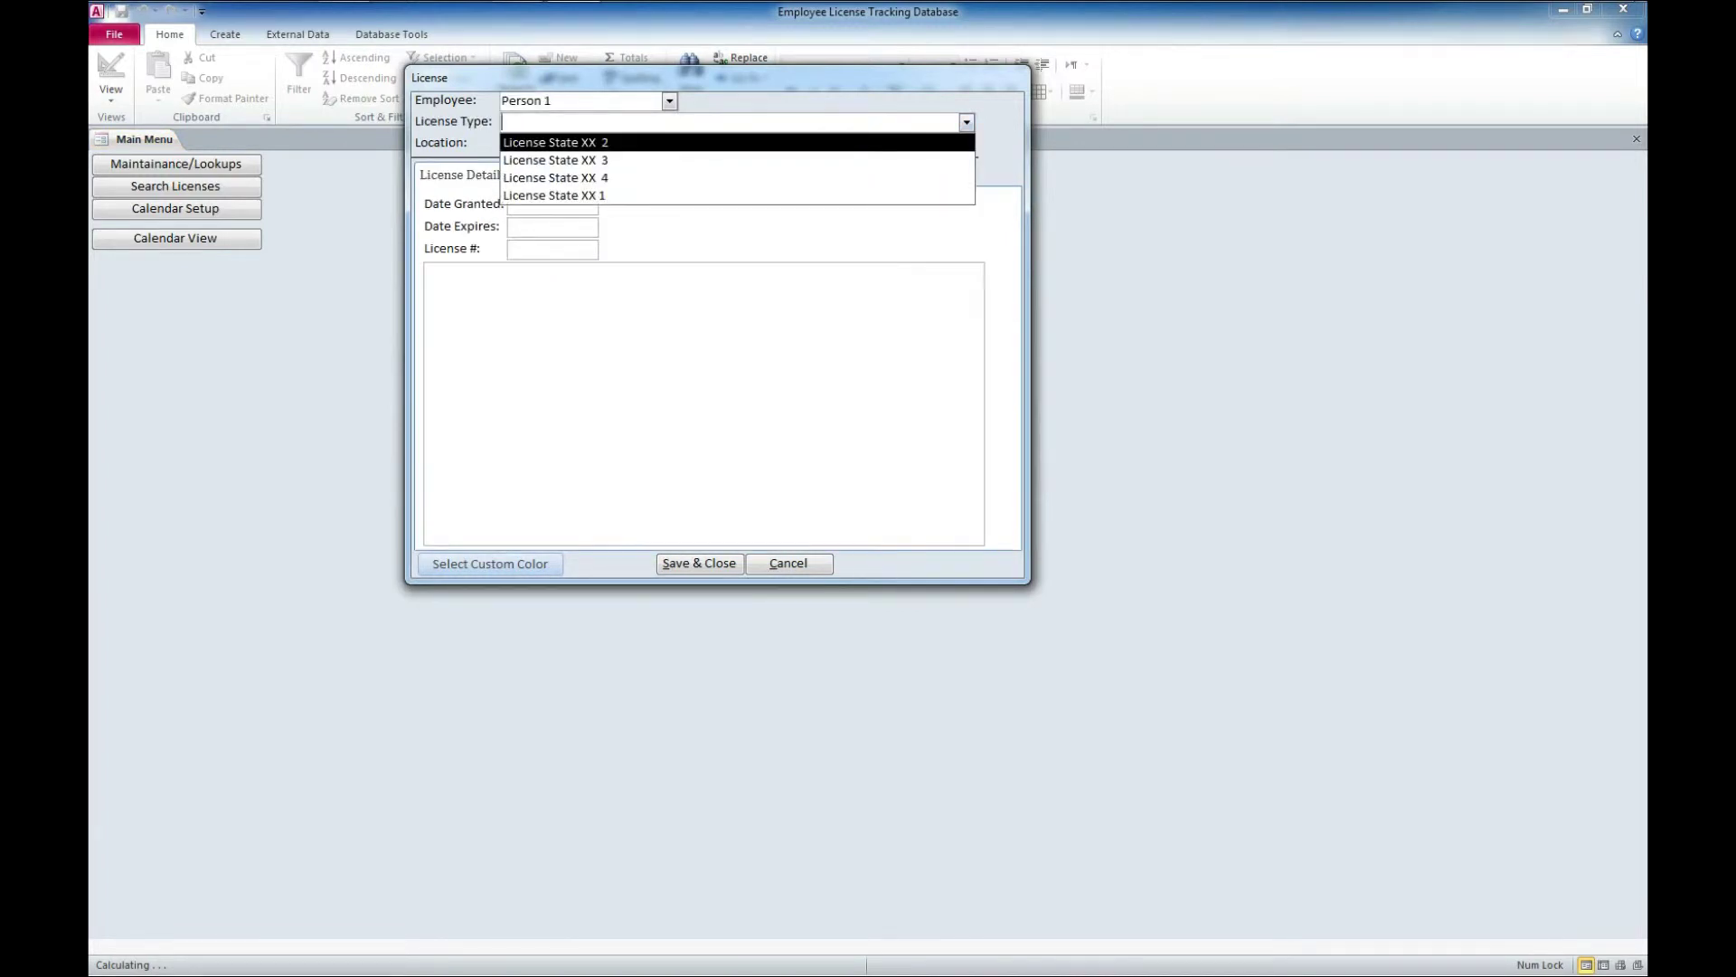
key("Down")
key("Down")
key("Down")
key("Return")
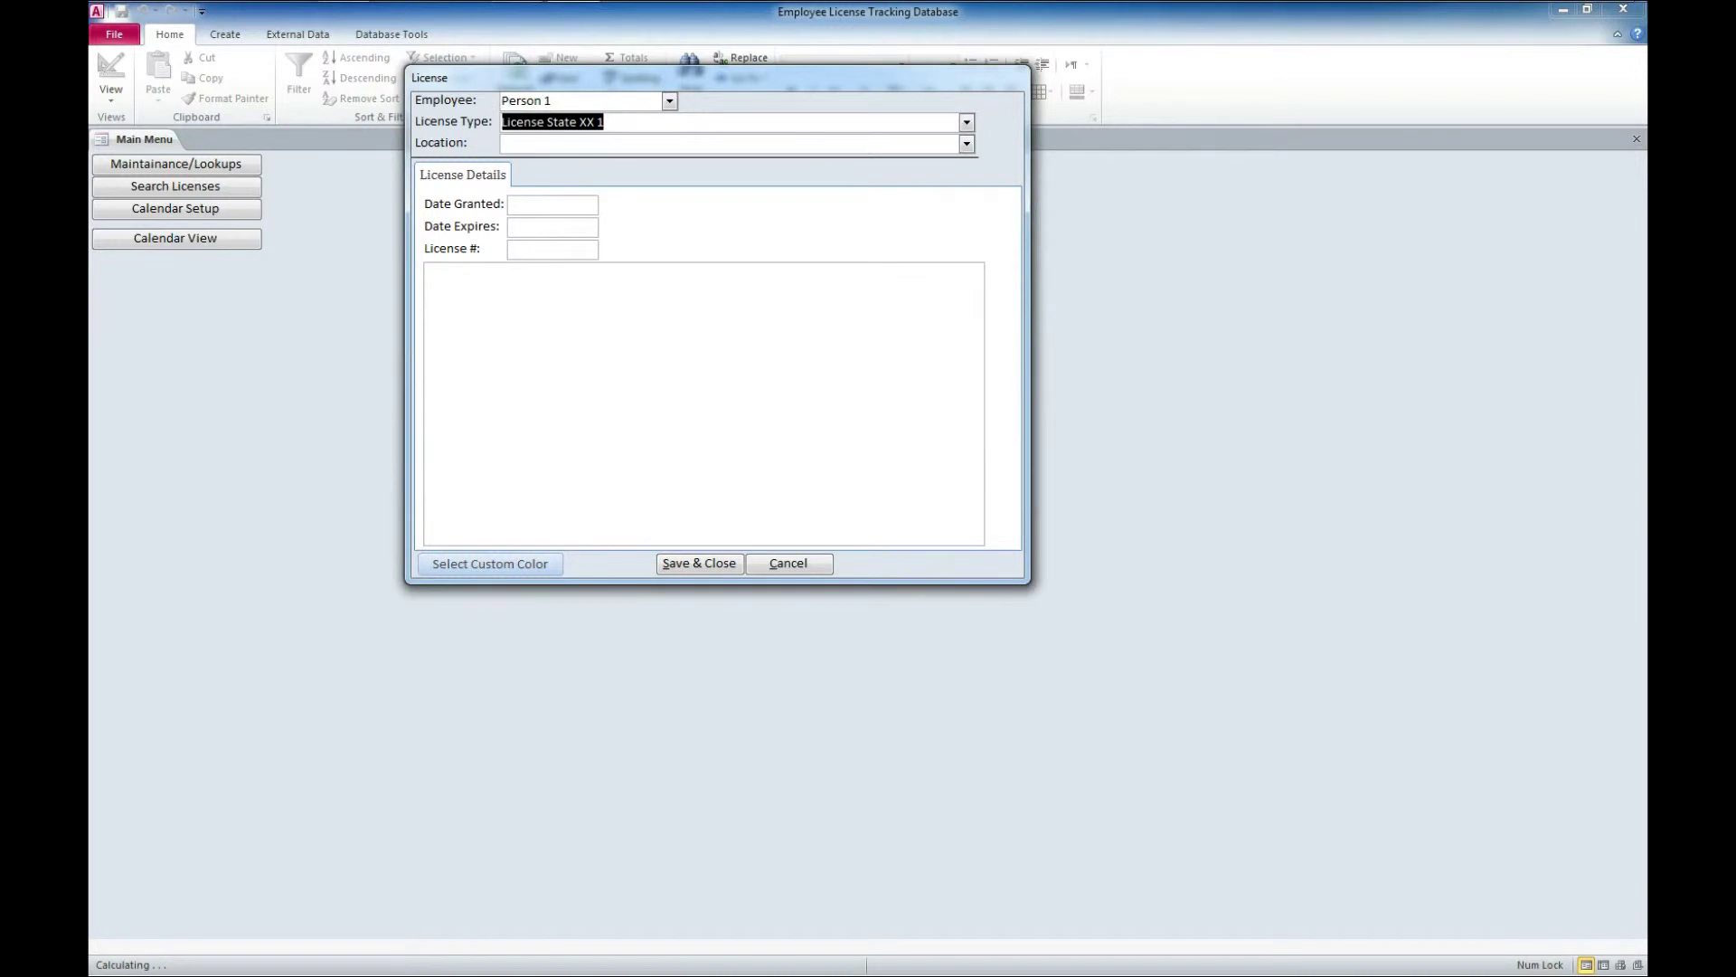
key("Tab")
key("alt+Down")
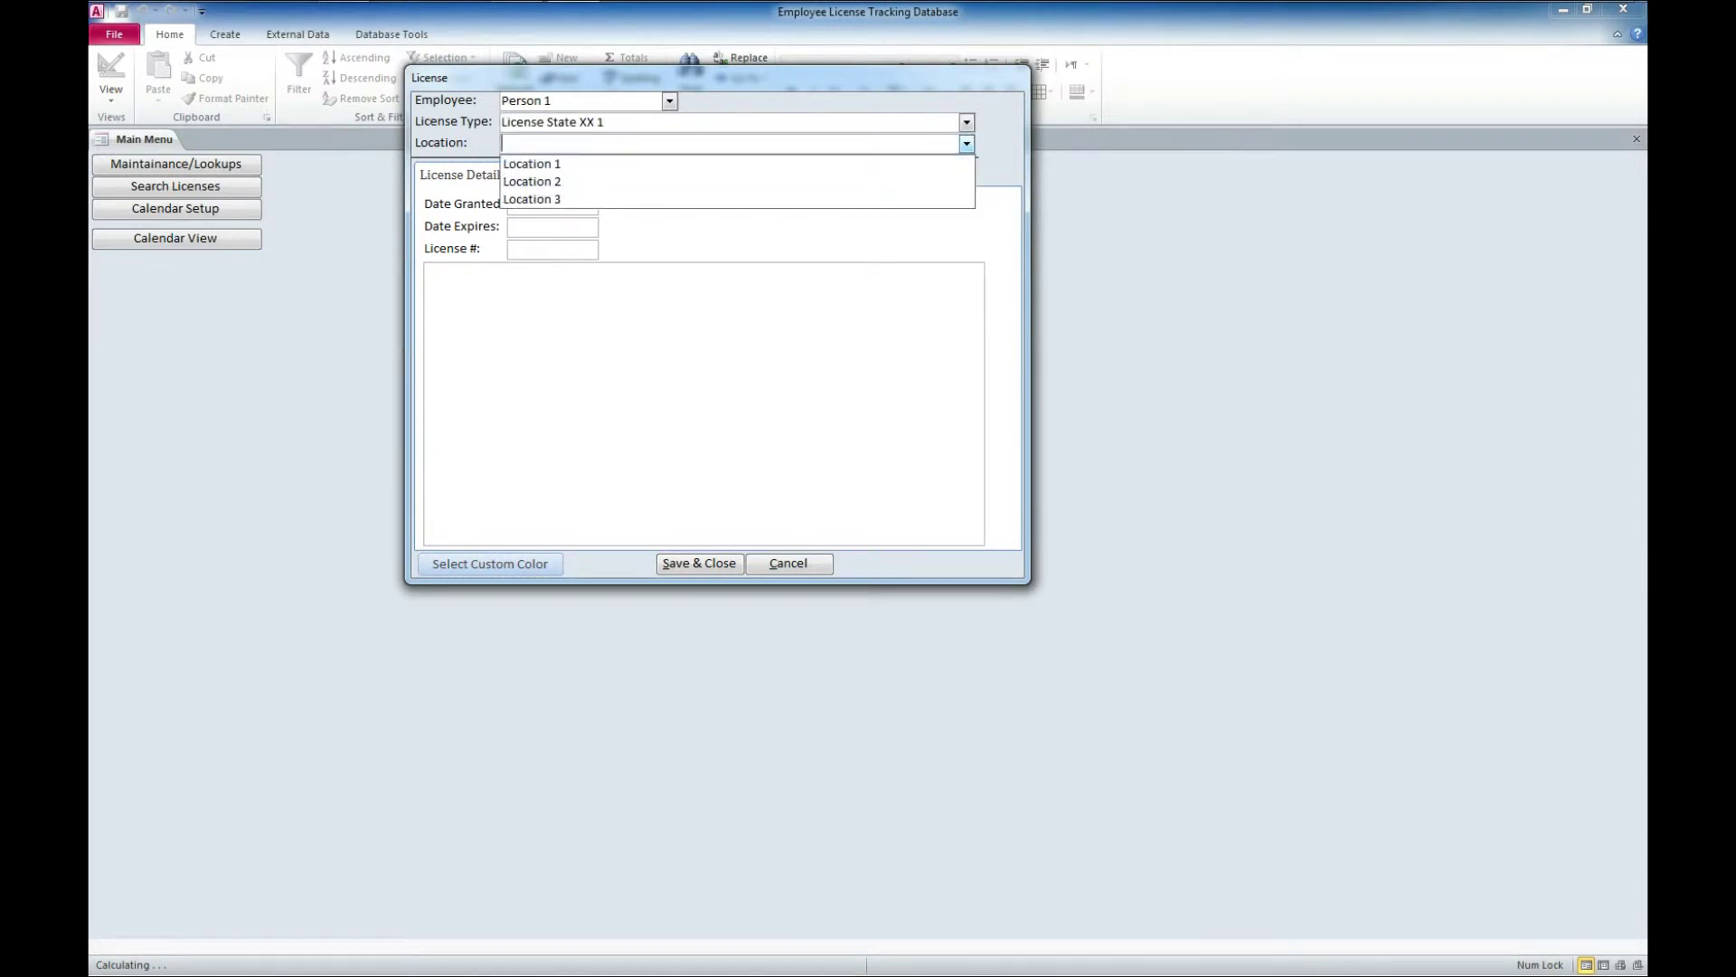
key("Down")
key("Return")
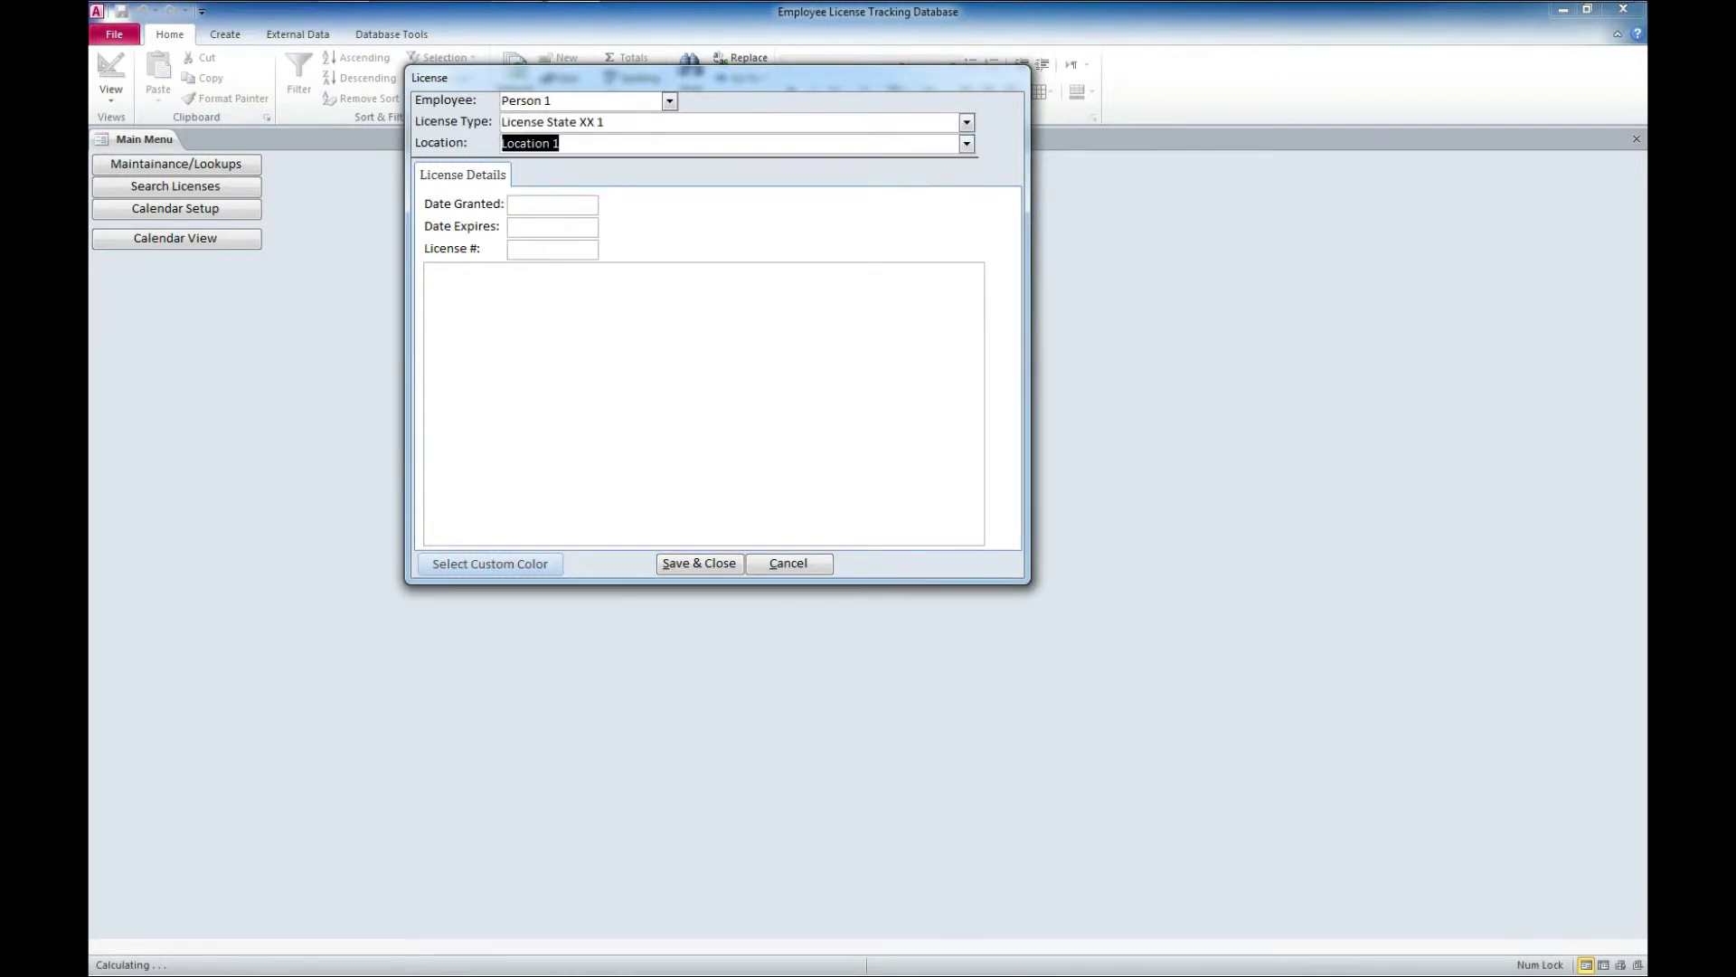
Set Date Granted to 1/1/2014 and Date Expires to 1/1/2015
key("Tab")
key("alt+Down")
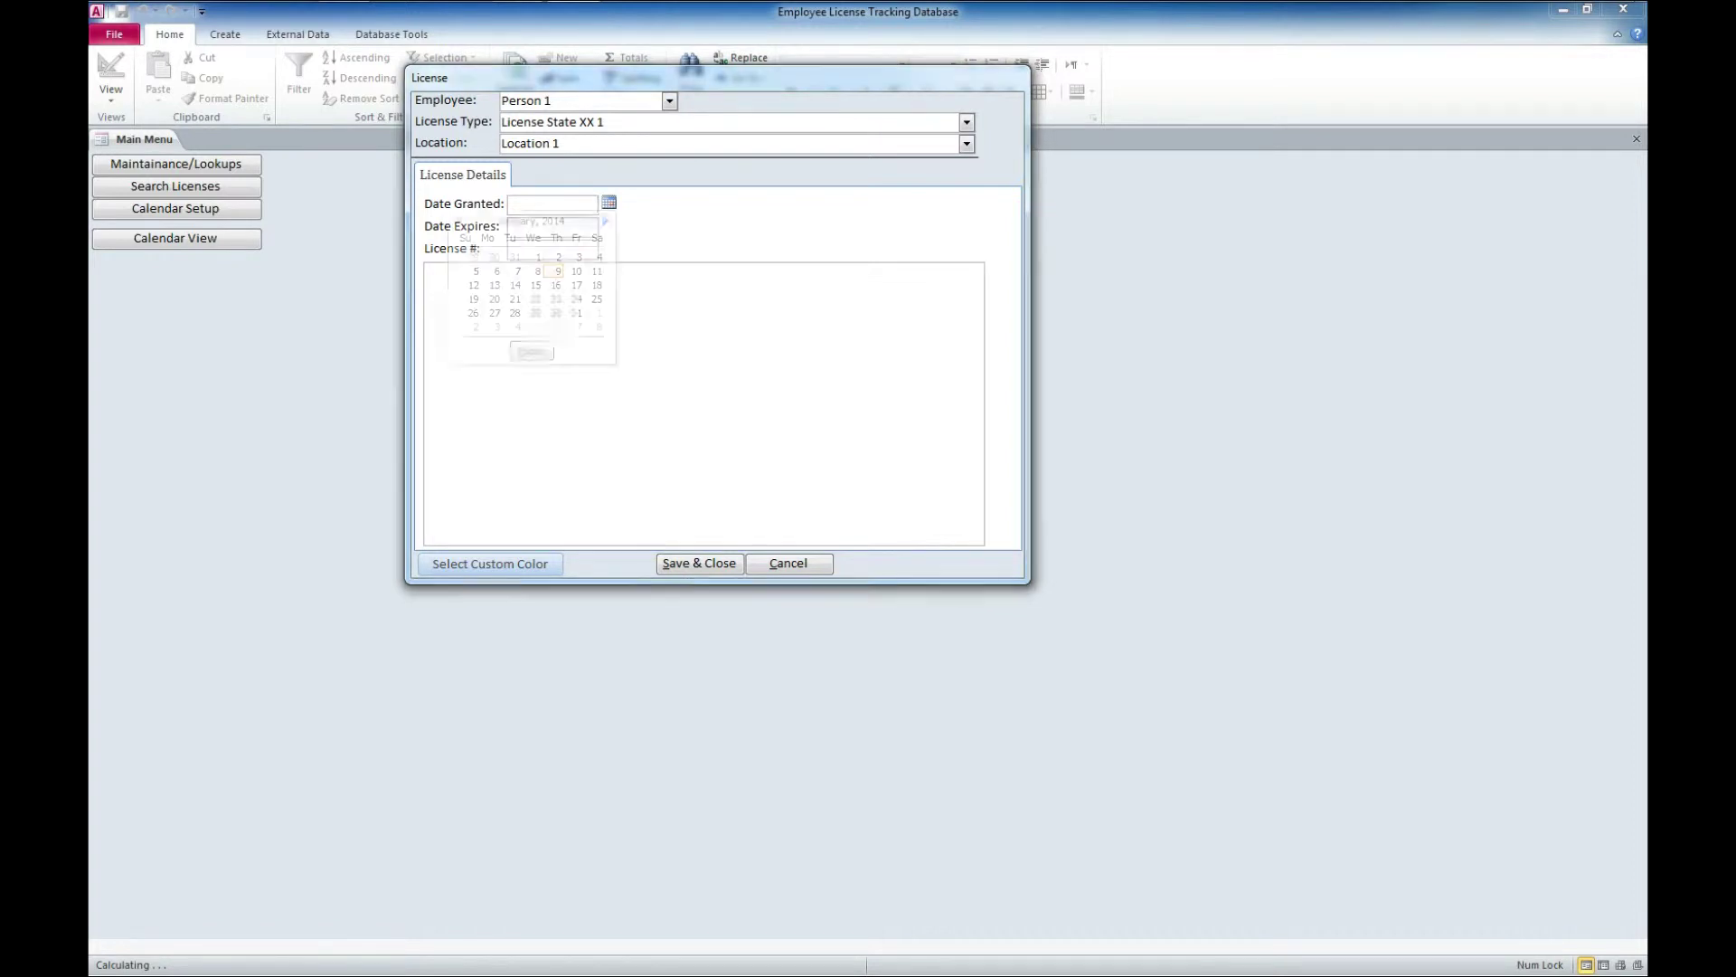
key("Home")
key("Return")
key("Tab")
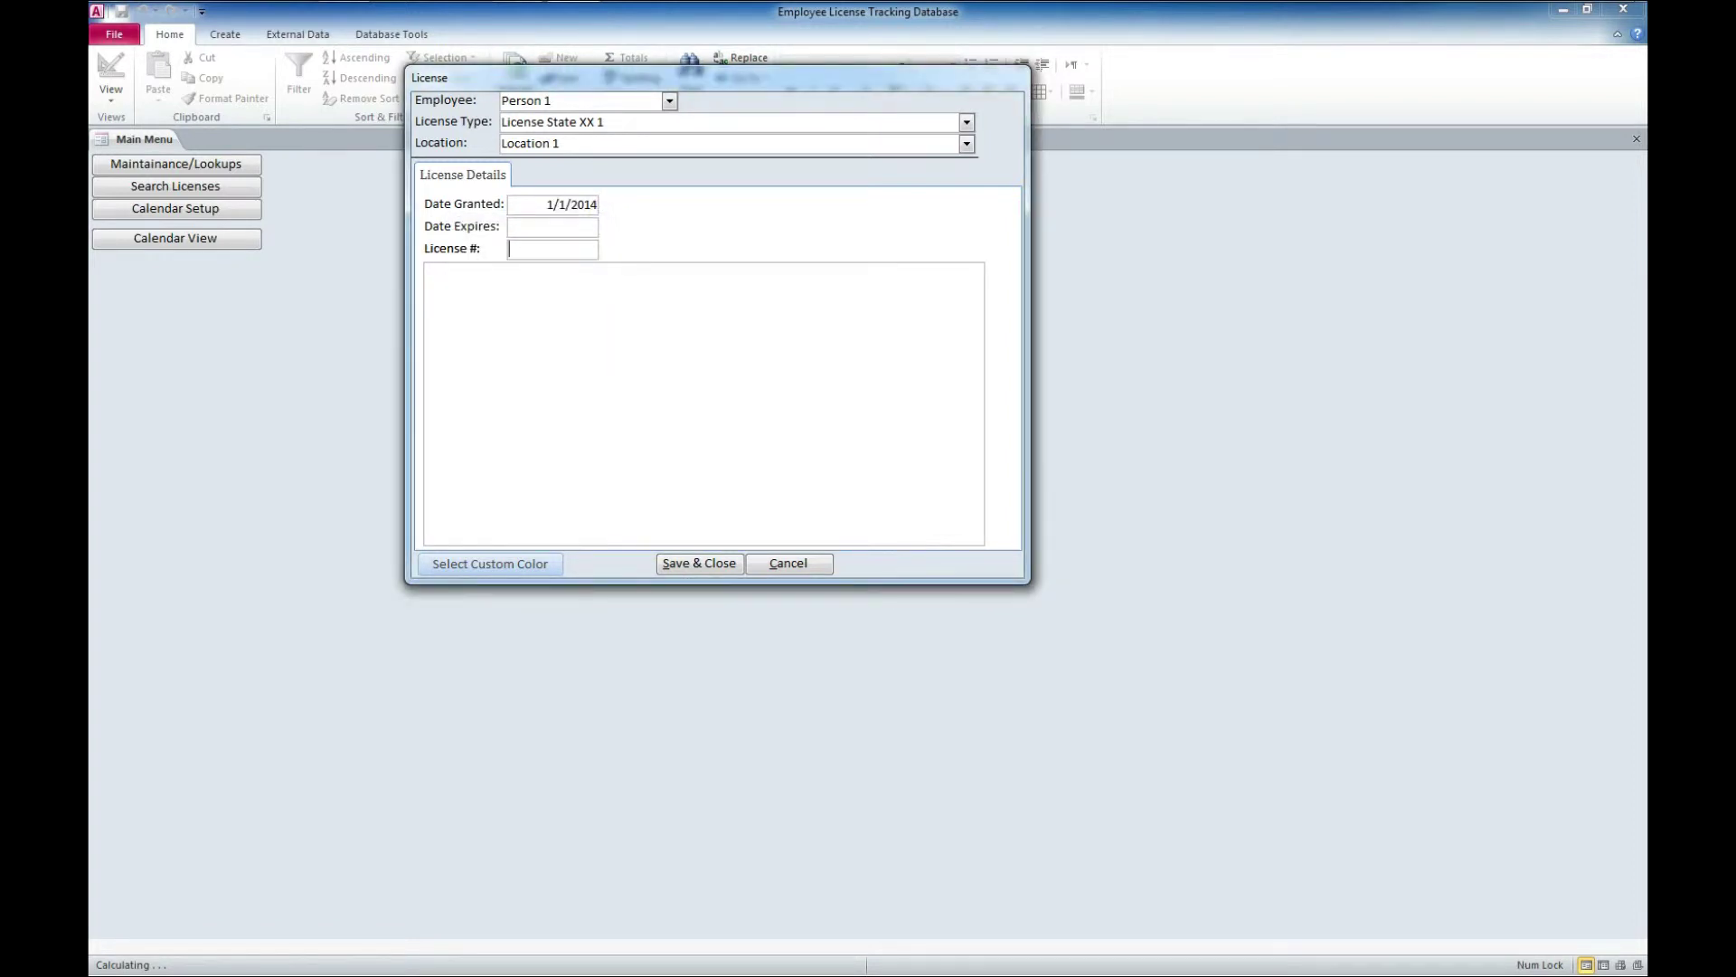
left_click(588, 226)
key("alt+Down")
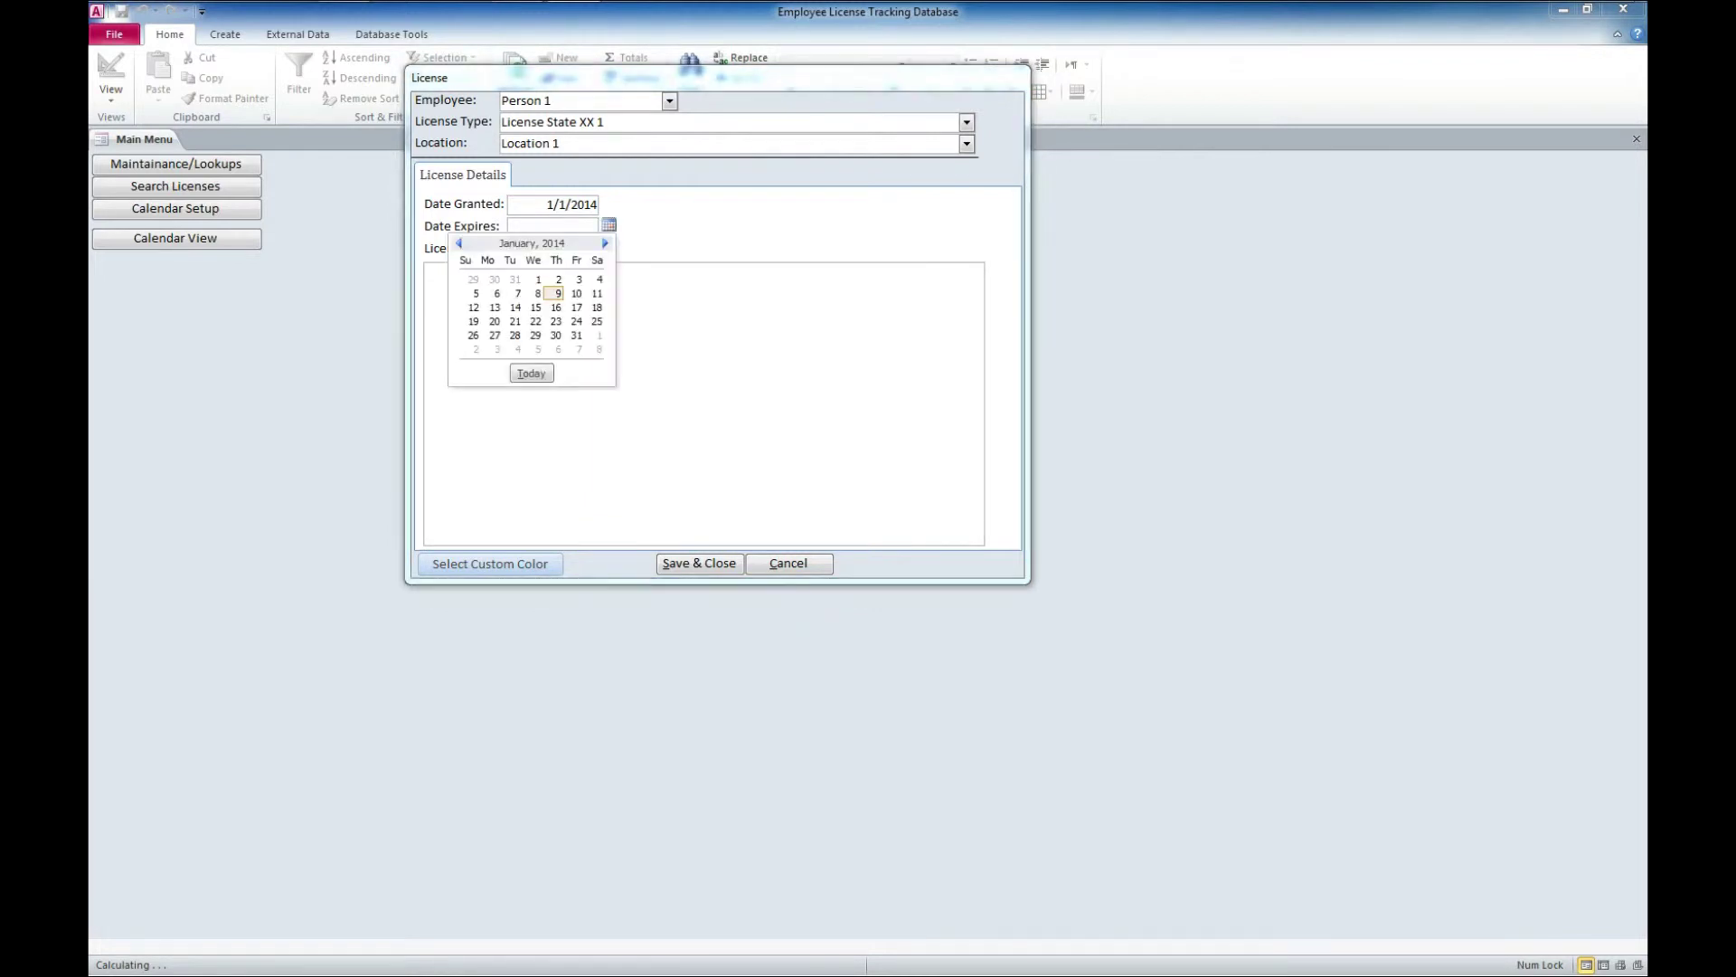
key("Page_Down")
key("Page_Down")
key("Page_Down")
key("Page_Down")
key("Page_Down")
key("Page_Down")
key("Page_Down")
key("Page_Down")
key("Page_Down")
key("Page_Down")
key("Page_Down")
key("Page_Down")
key("Left")
key("Return")
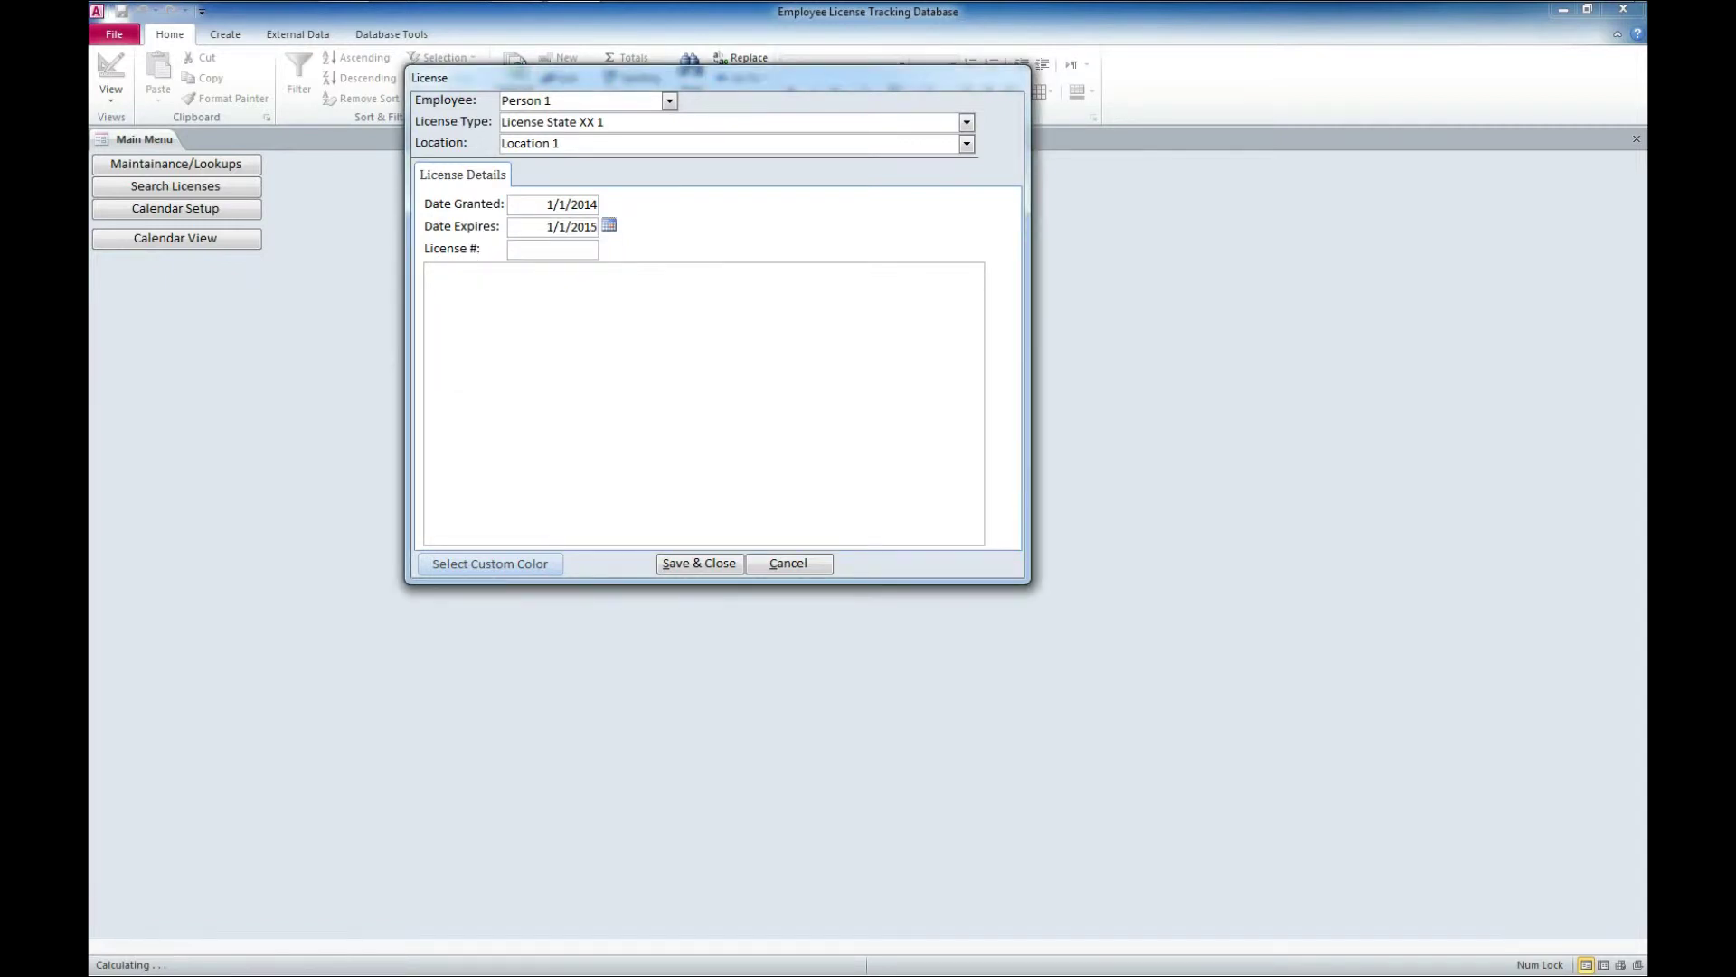
Enter the license number and the note 'Photoshop'
left_click(511, 248)
type("5164adf534")
type("3135")
key("Tab")
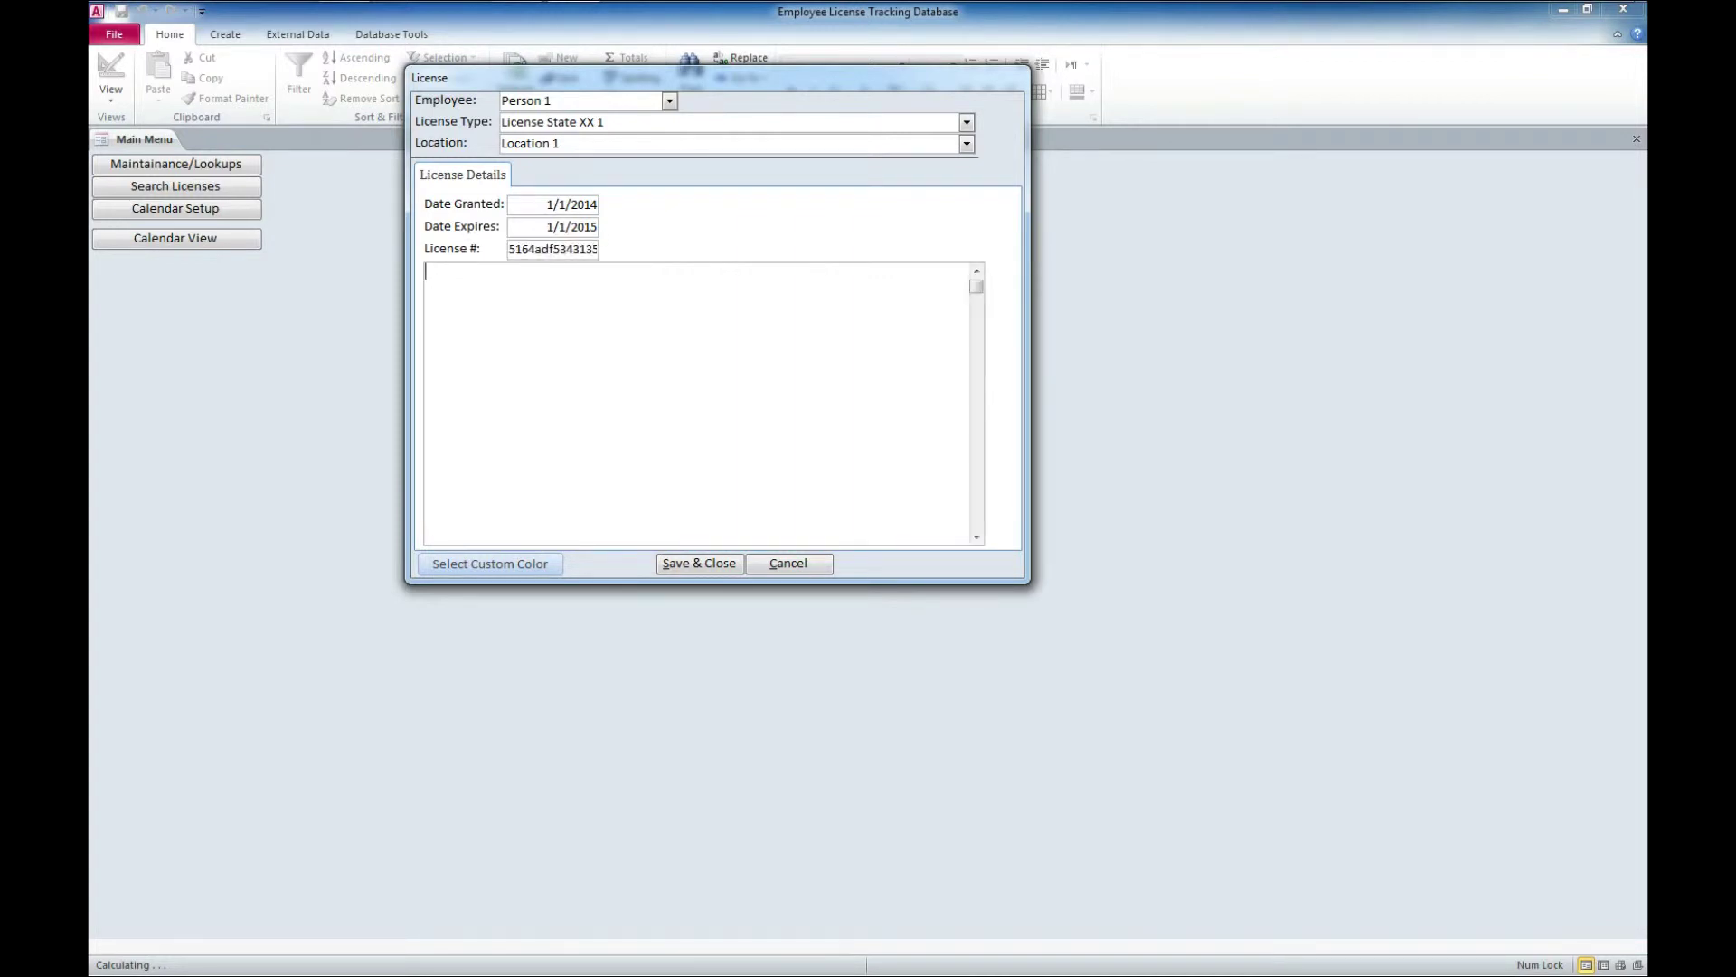
type("Photoshop Li")
key("BackSpace")
key("BackSpace")
key("BackSpace")
Give the license a bright green custom colour, then save and close it
left_click(490, 564)
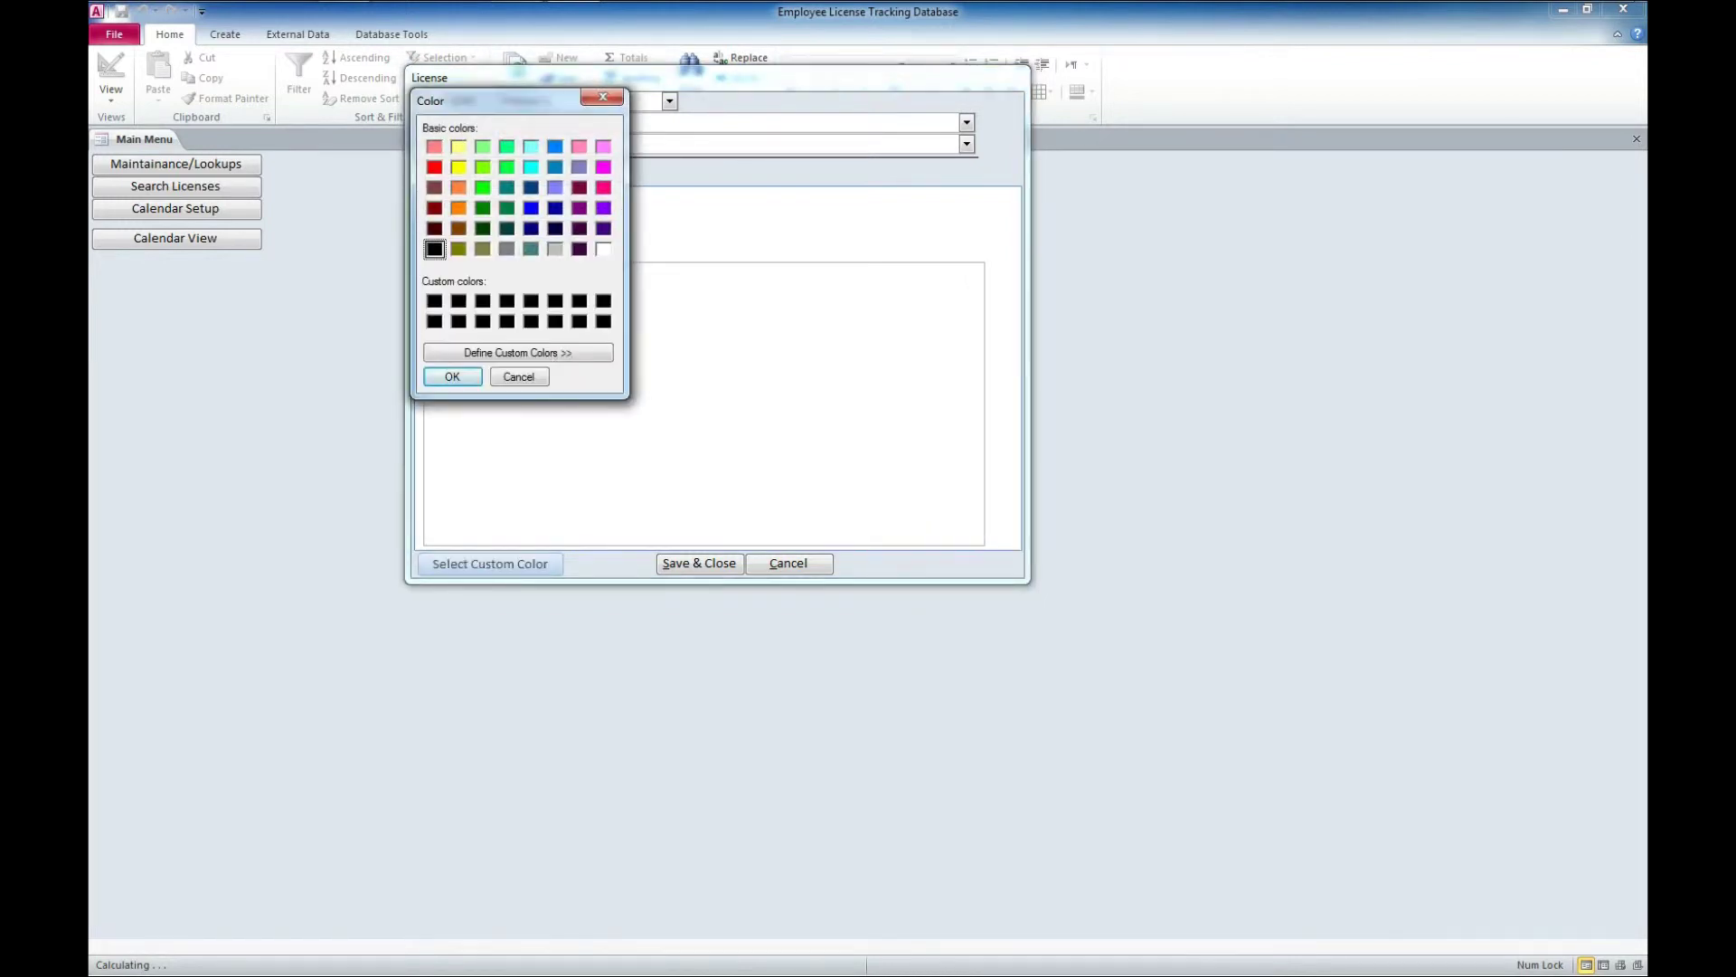
left_click(483, 188)
key("Return")
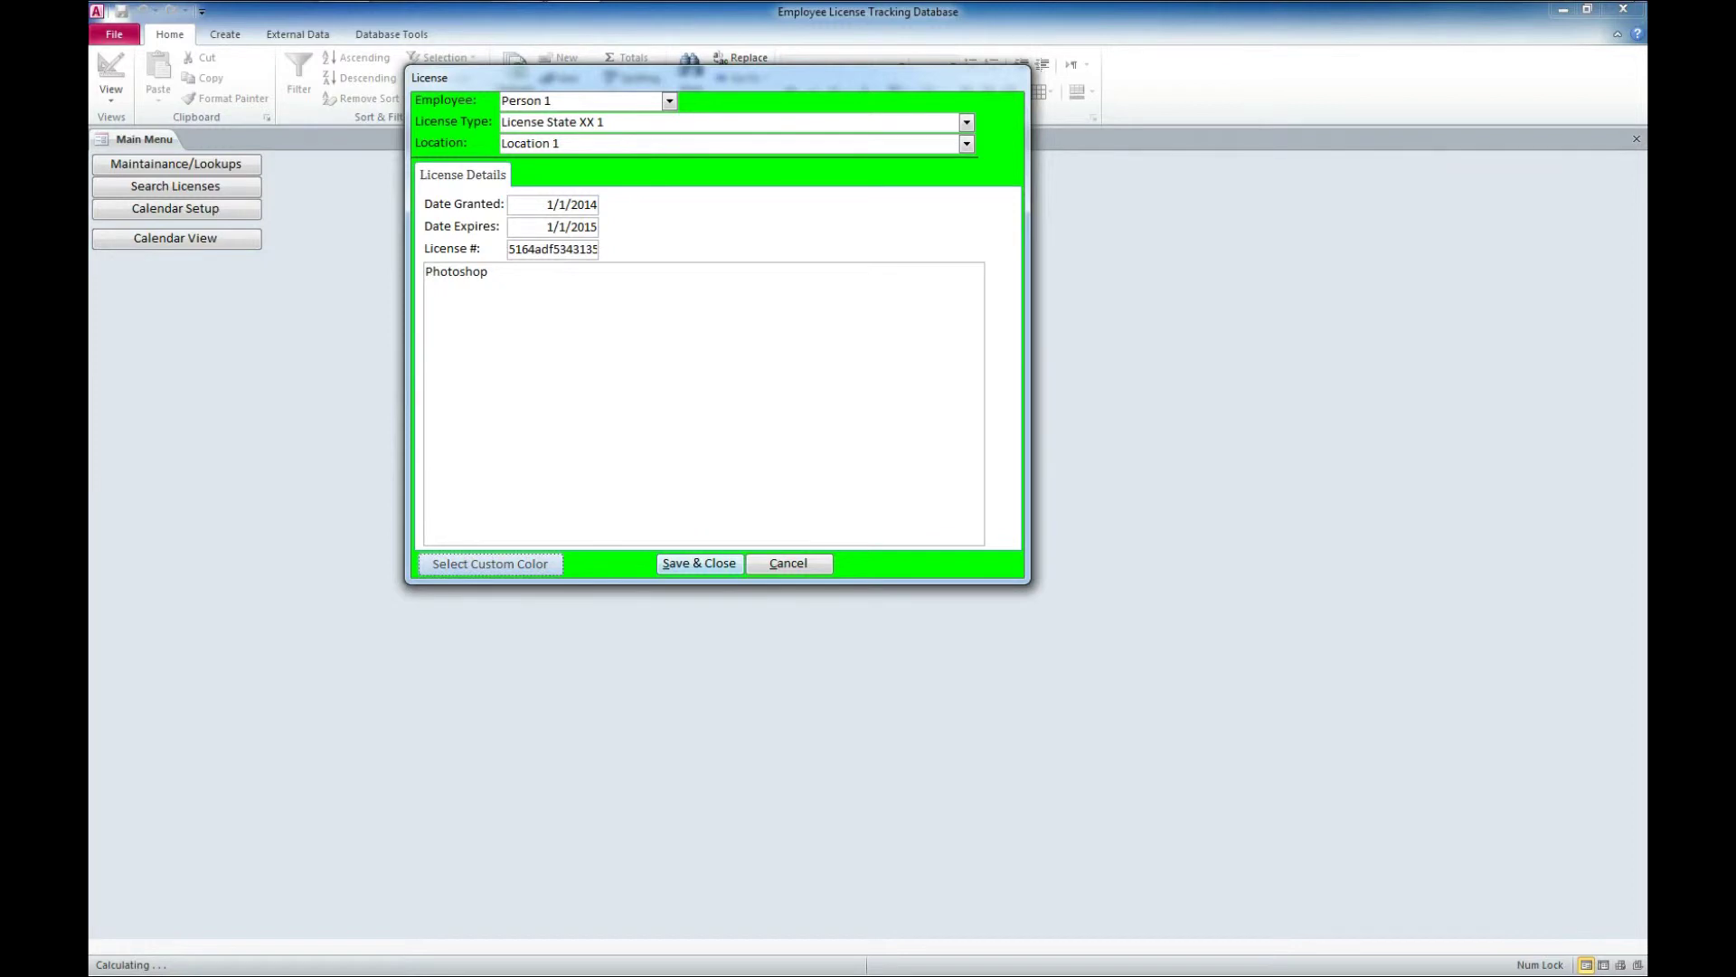
key("alt+s")
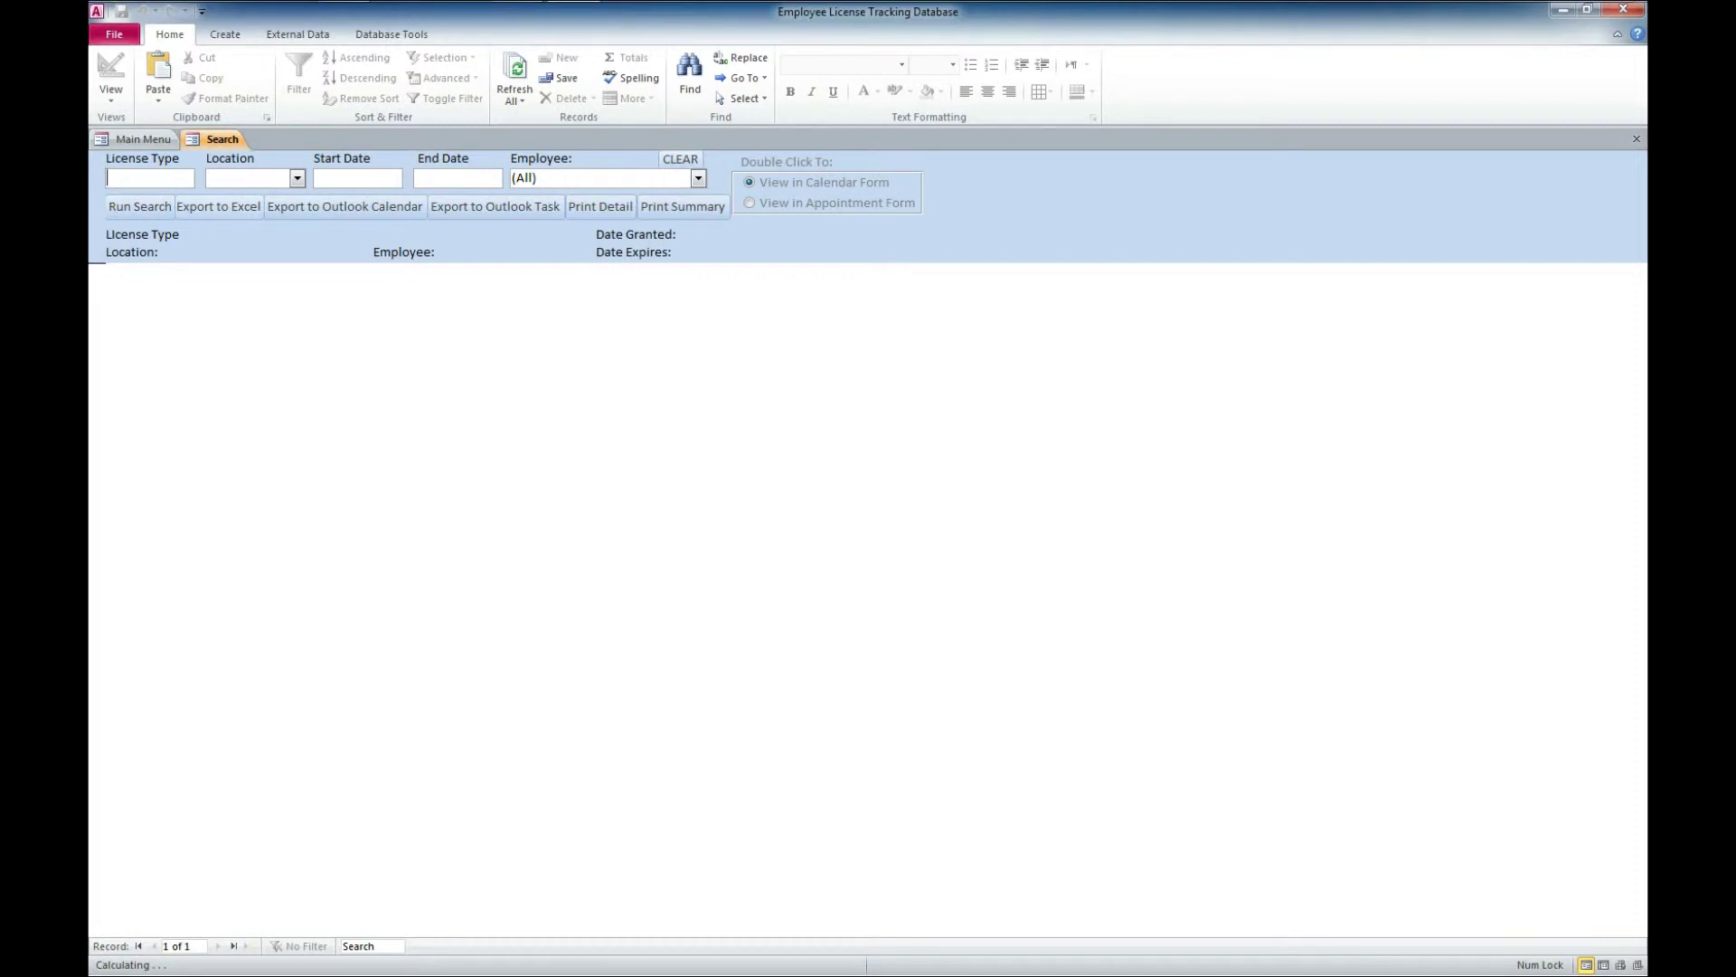
Filter the license search to employee Person 1 and run it
key("Tab")
key("Tab")
key("Tab")
key("Tab")
key("alt+Down")
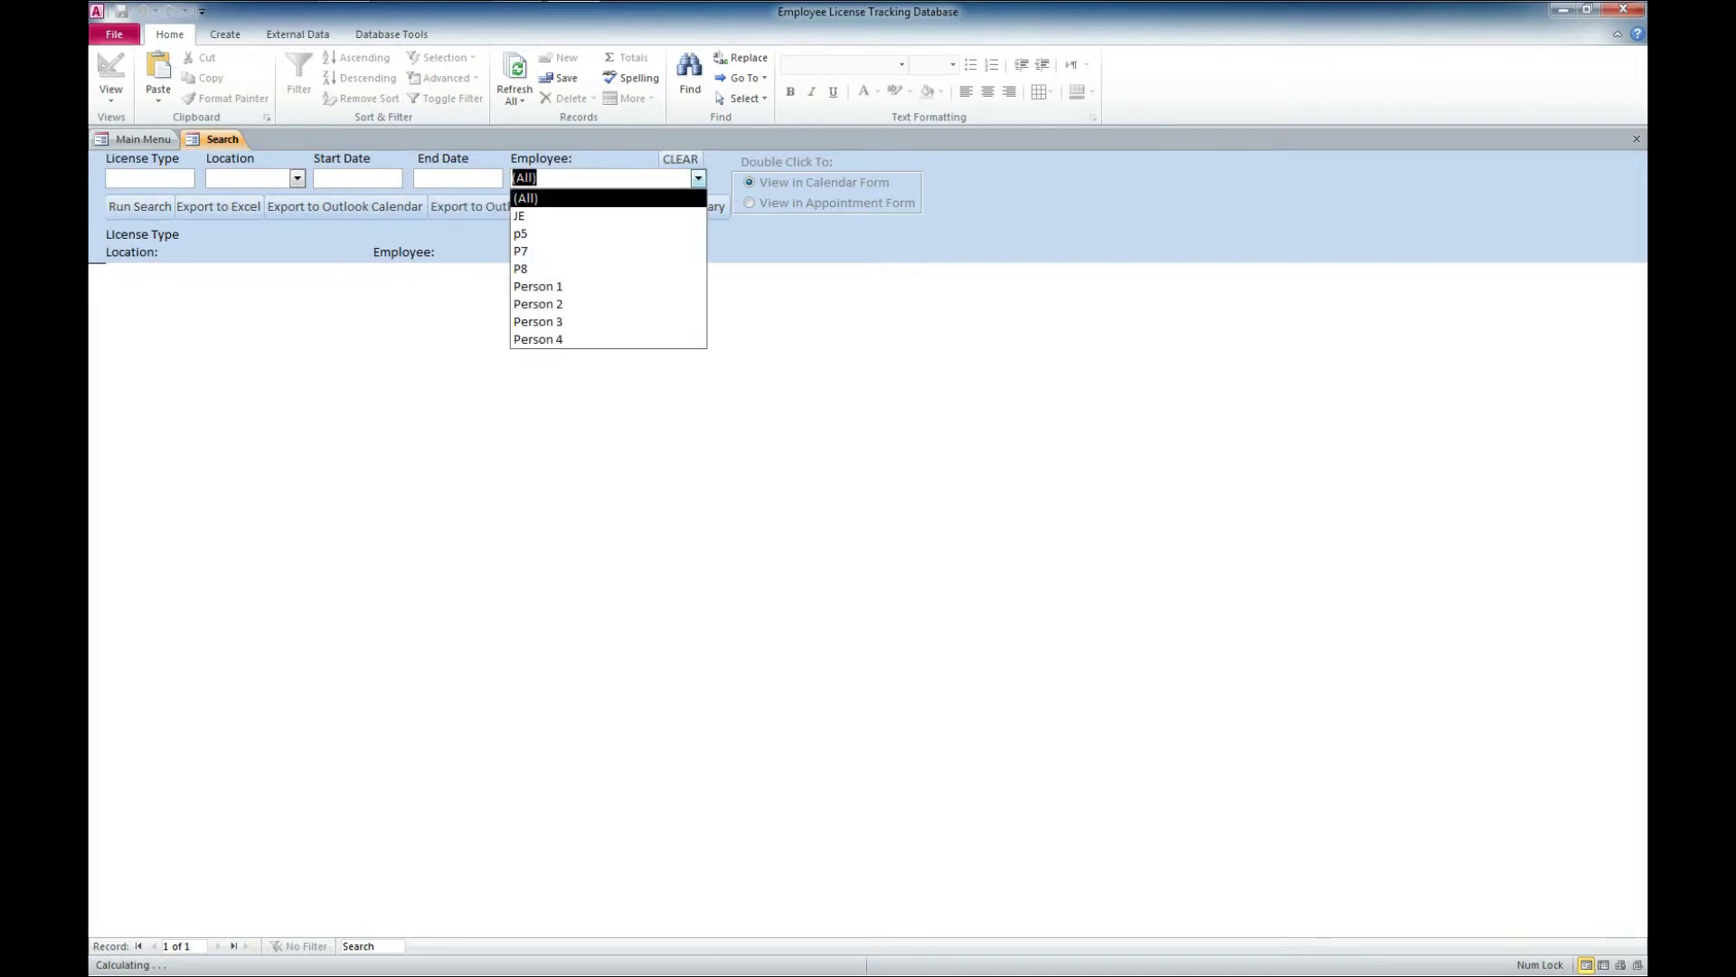
key("Down")
key("Down")
key("Down")
key("Down")
key("Down")
key("Down")
key("Return")
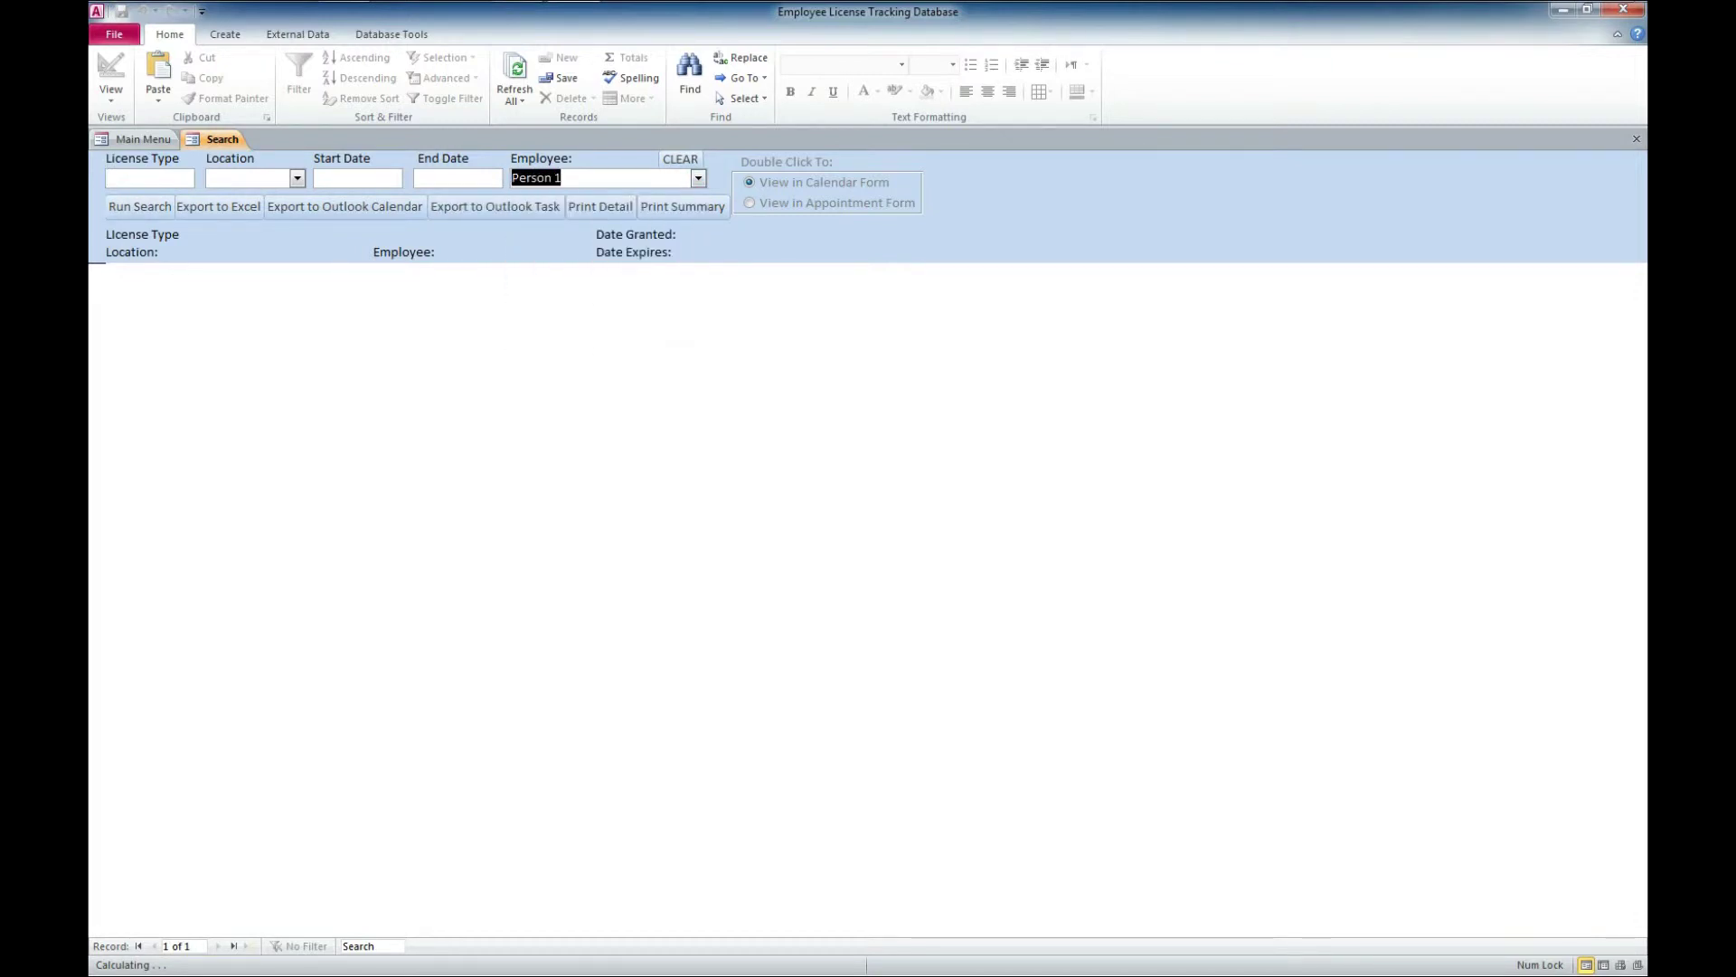
key("Tab")
key("Return")
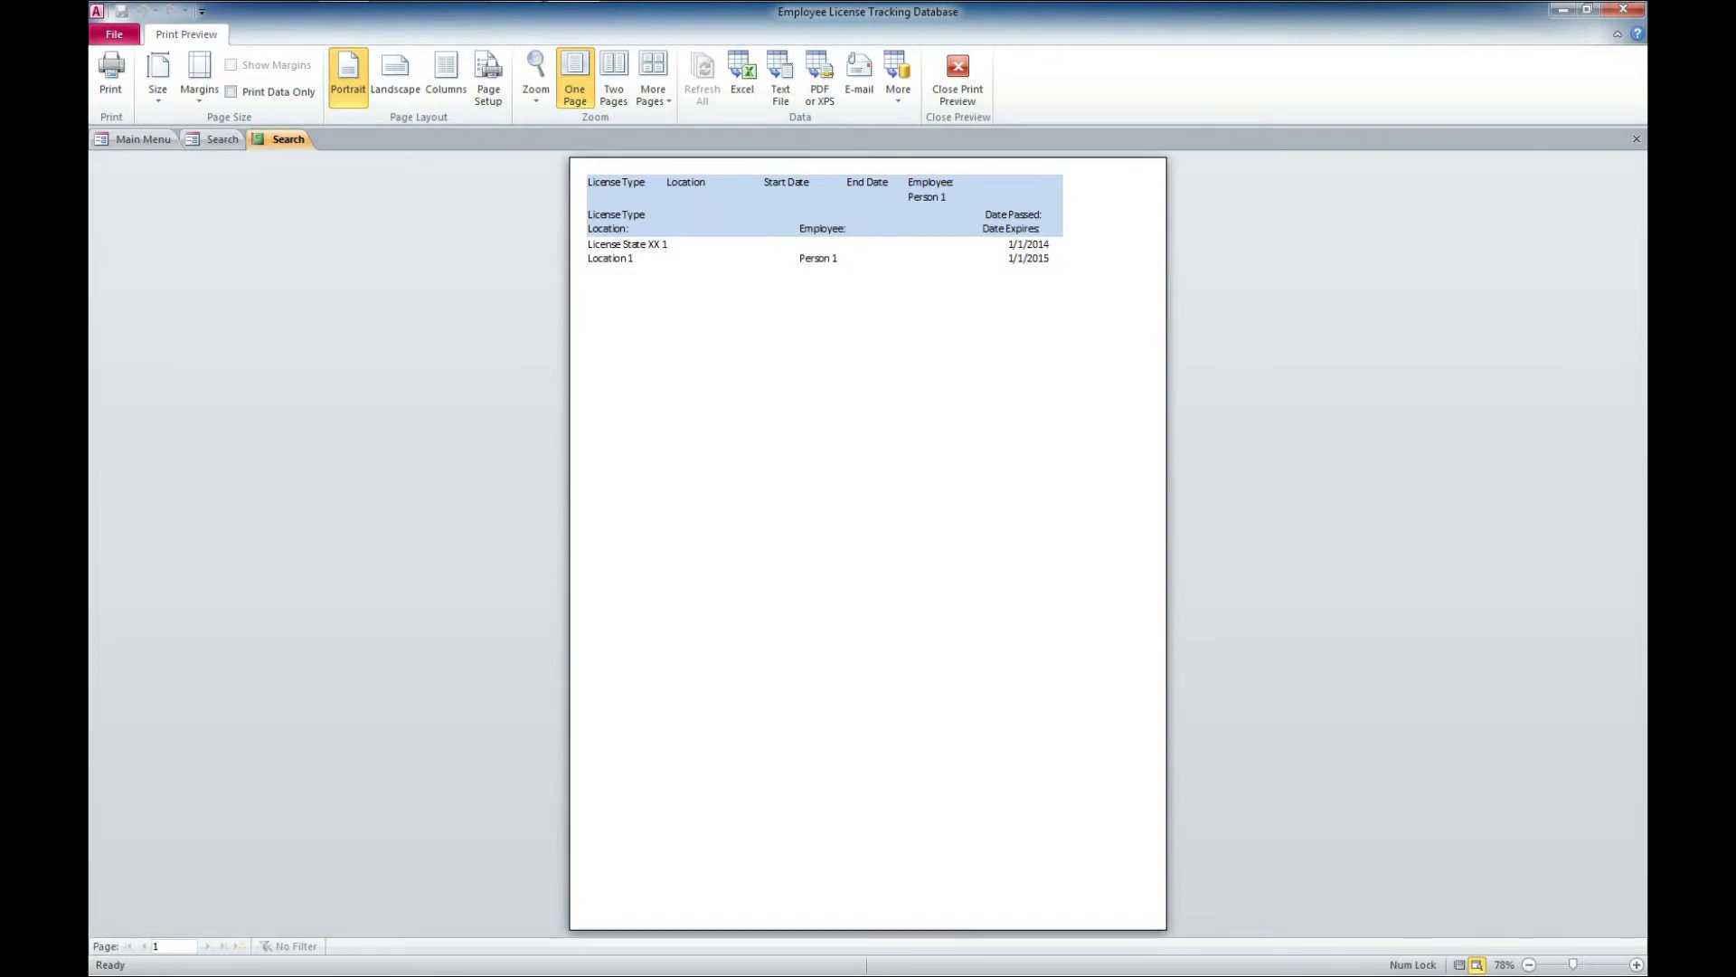
Close the Person 1 print preview and the Search form
left_click(1636, 138)
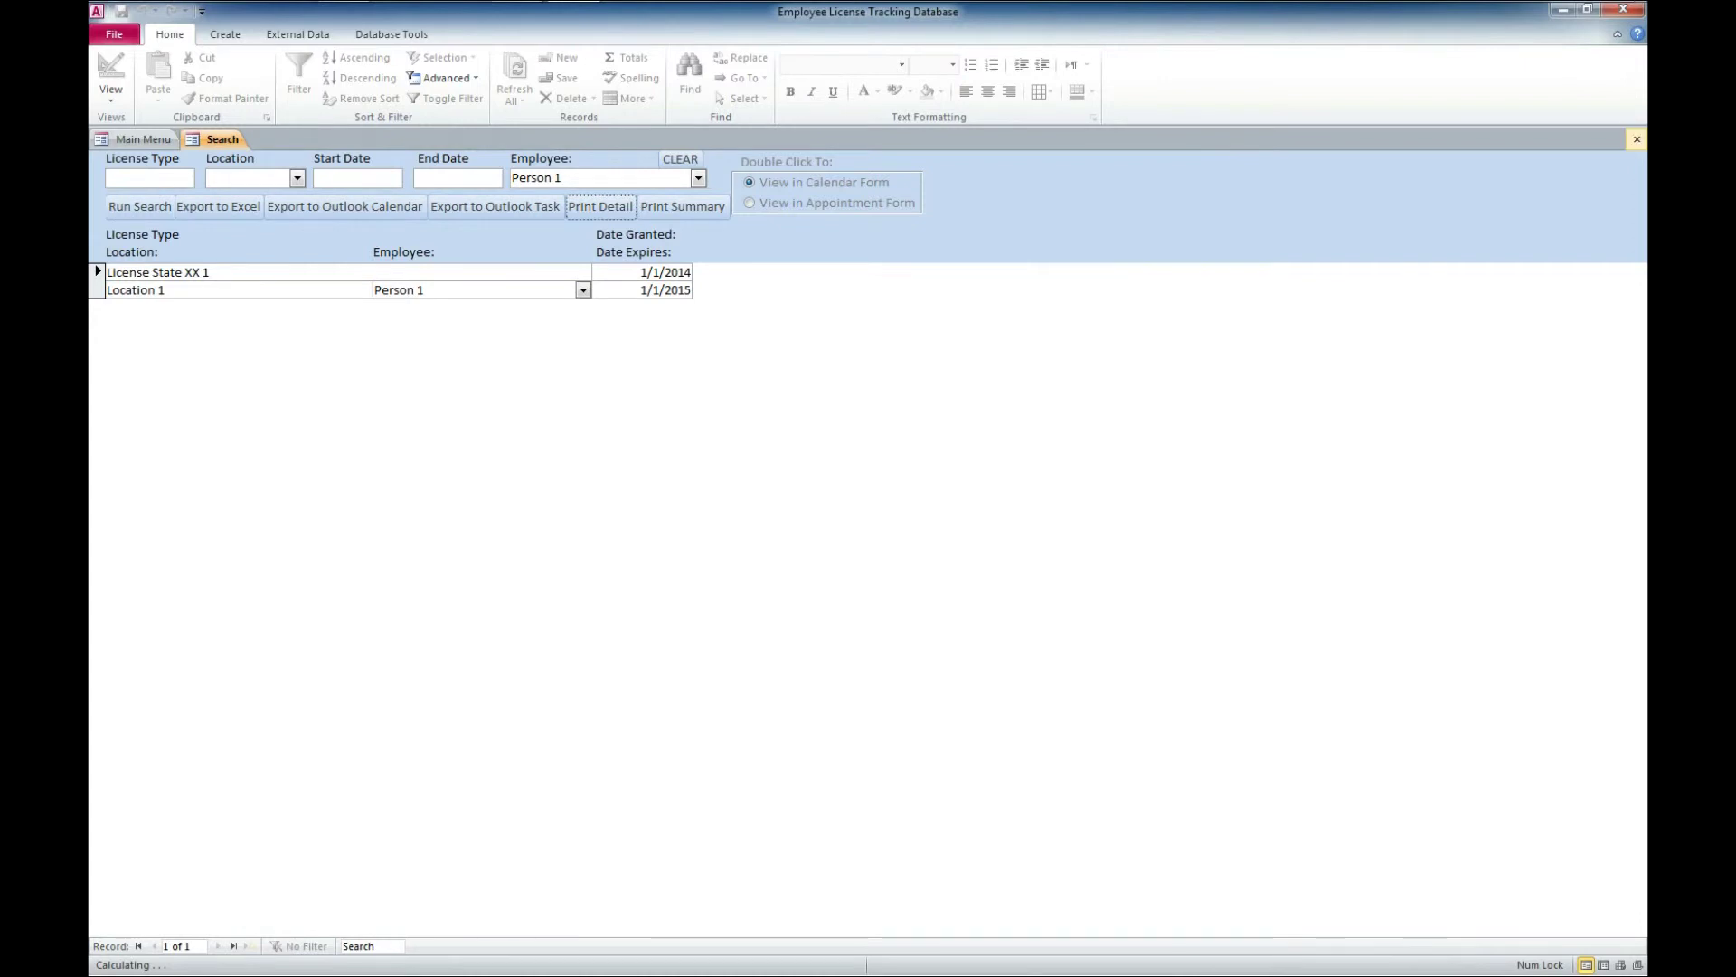
left_click(1636, 138)
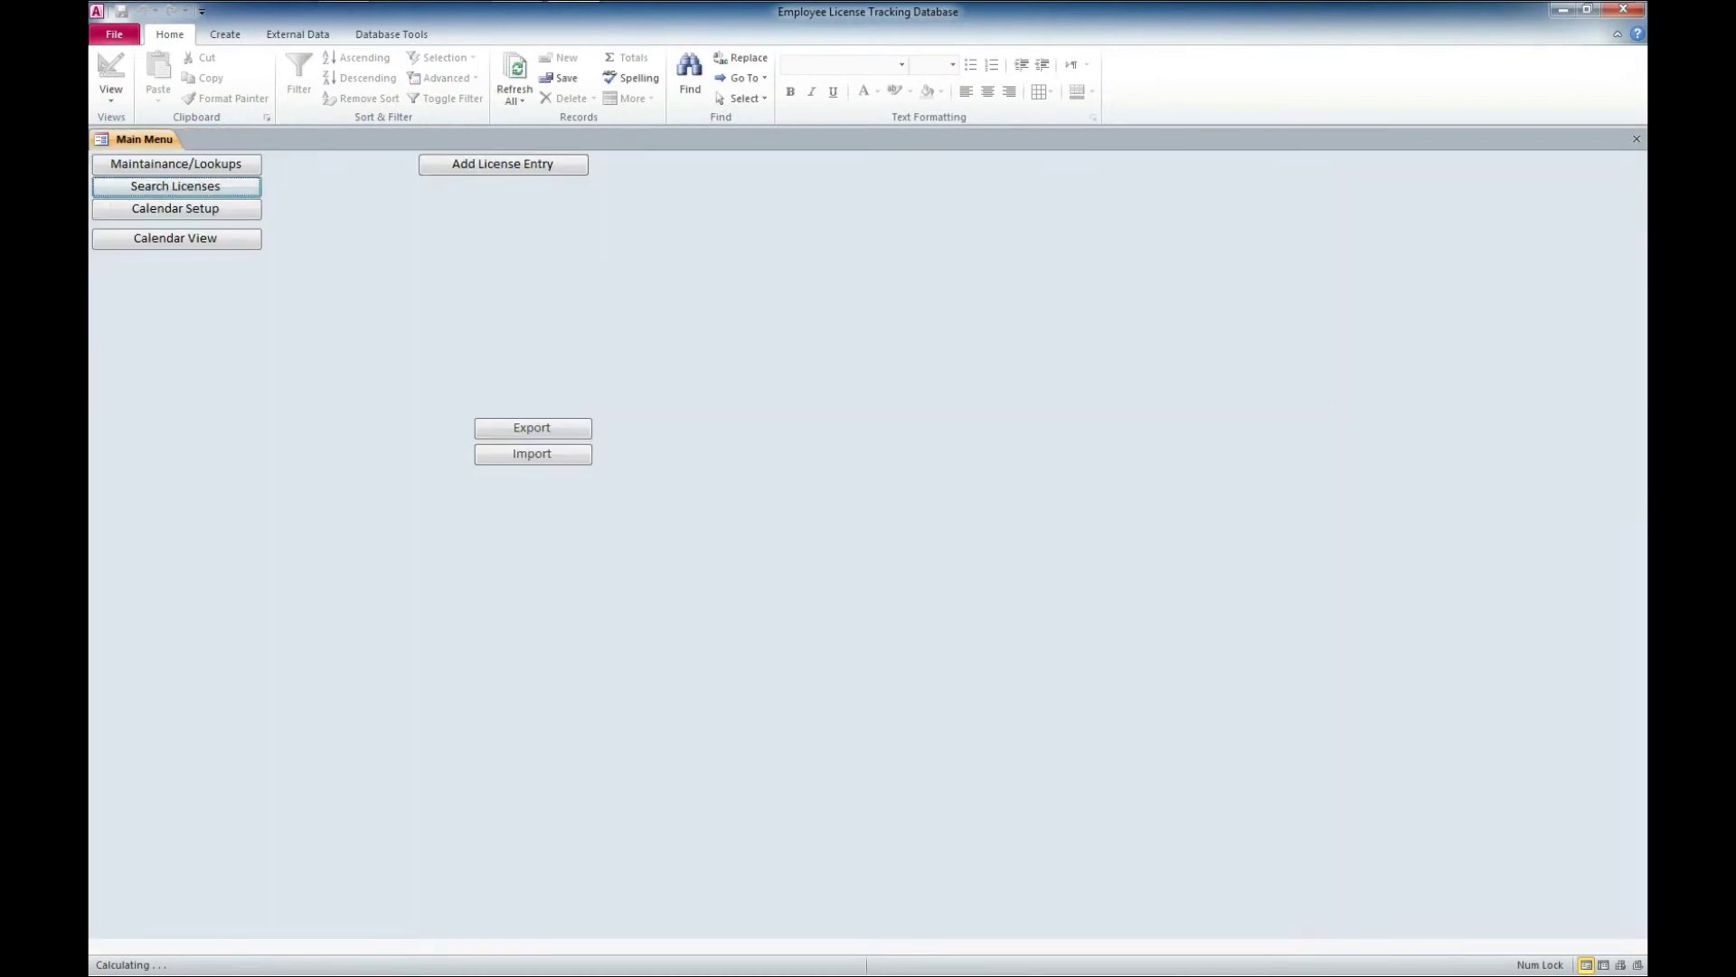
Open the license Calendar View and switch from By Date Granted to By Date Expires
left_click(175, 238)
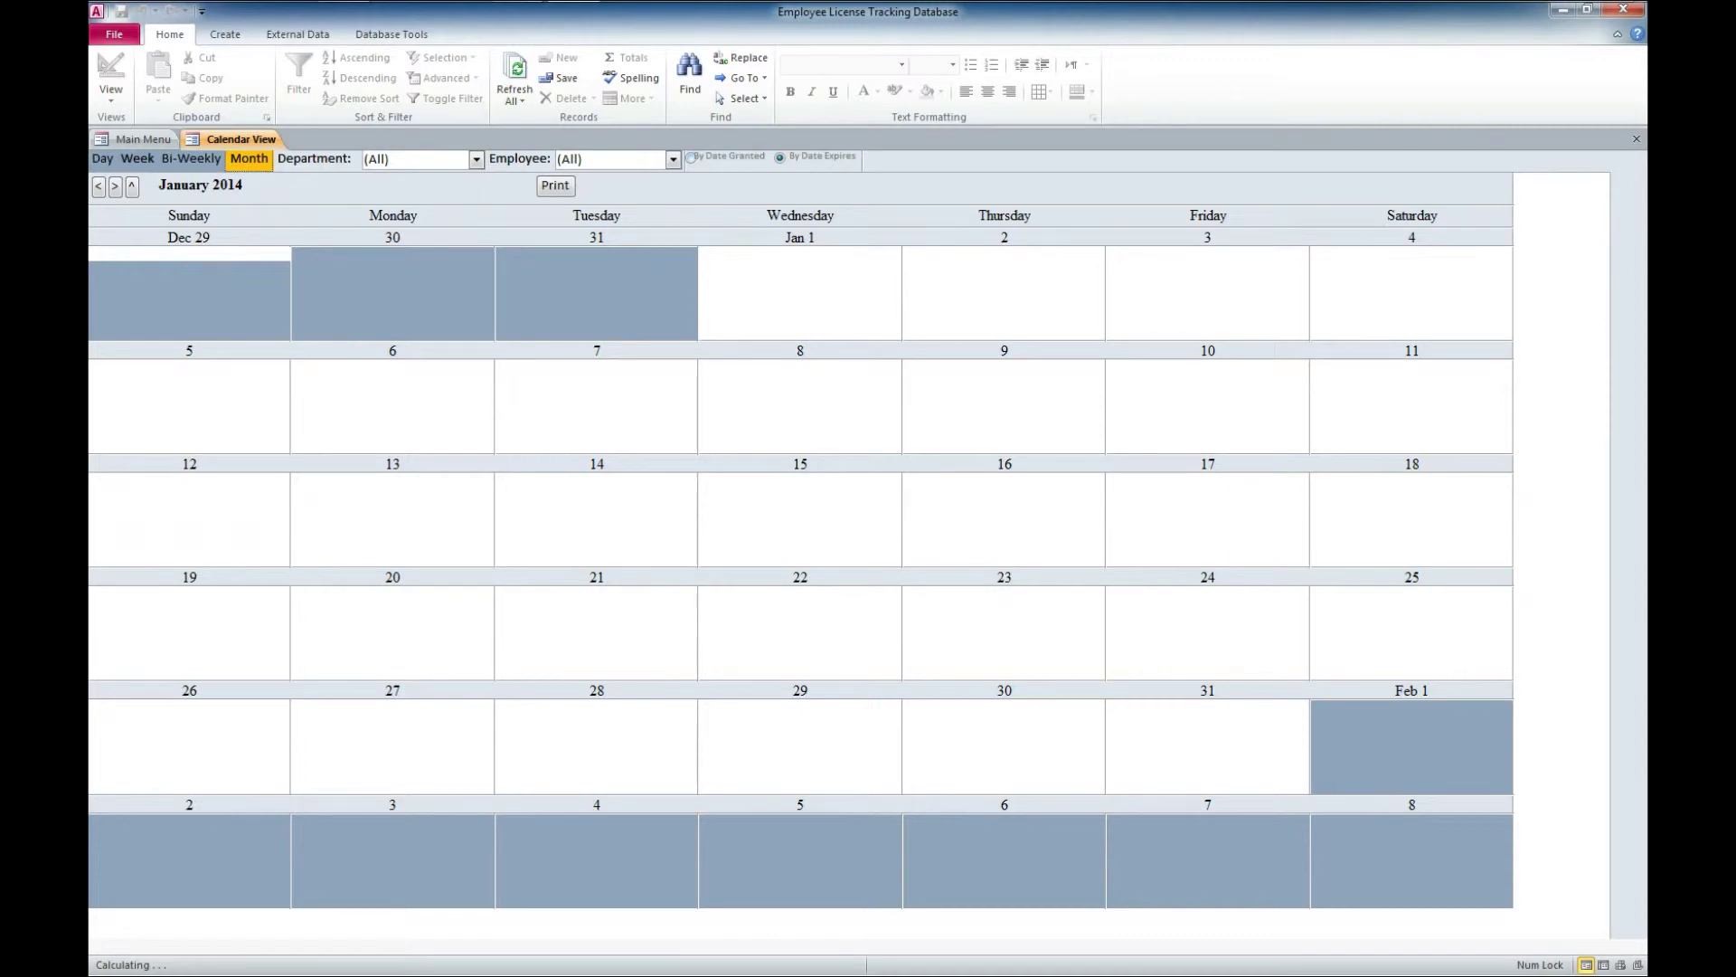
left_click(691, 158)
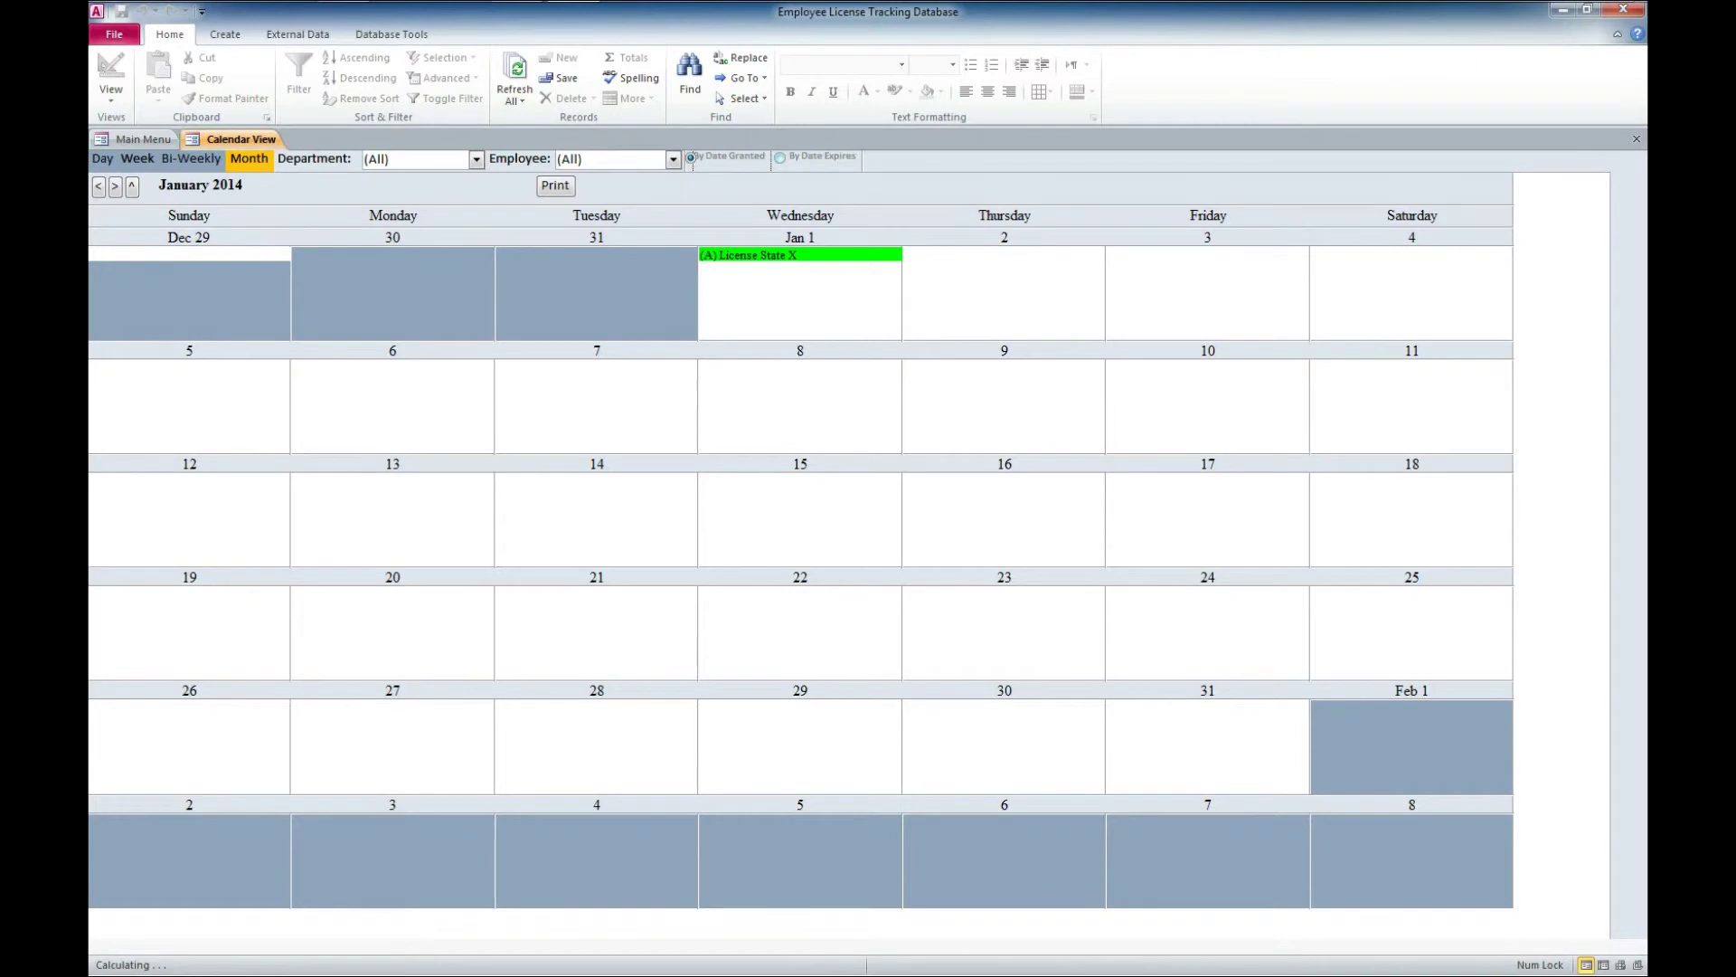
left_click(780, 158)
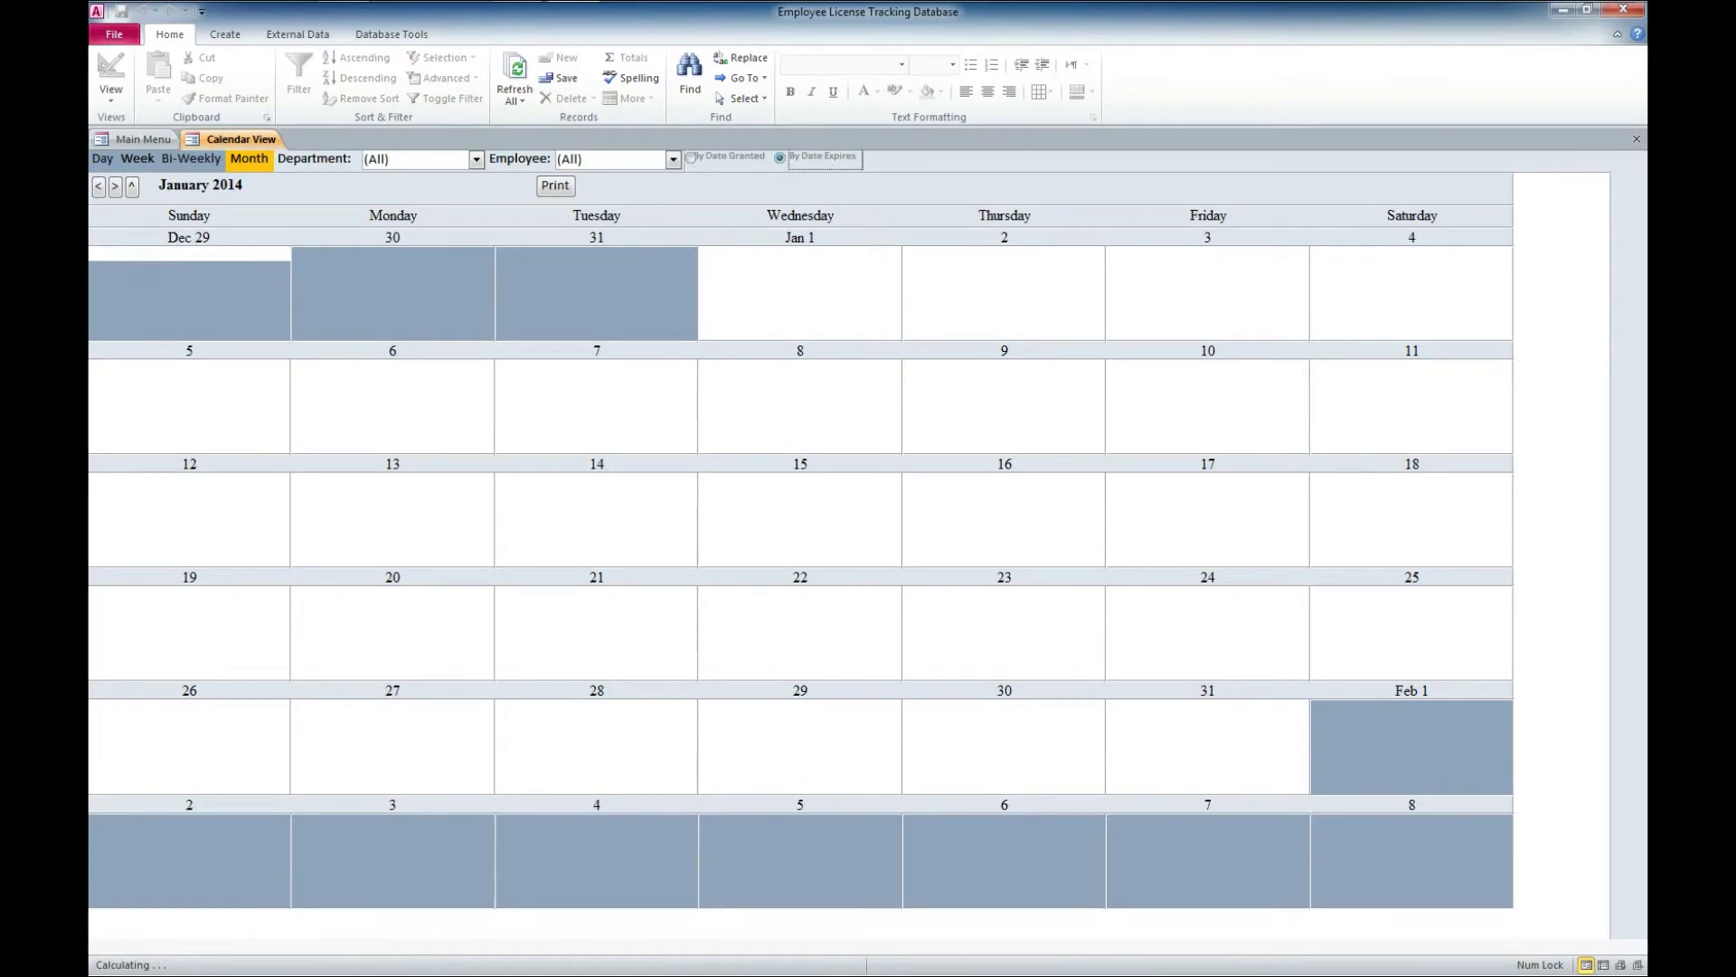
Jump the calendar to January 2015 to show the green entry on Jan 1
left_click(132, 184)
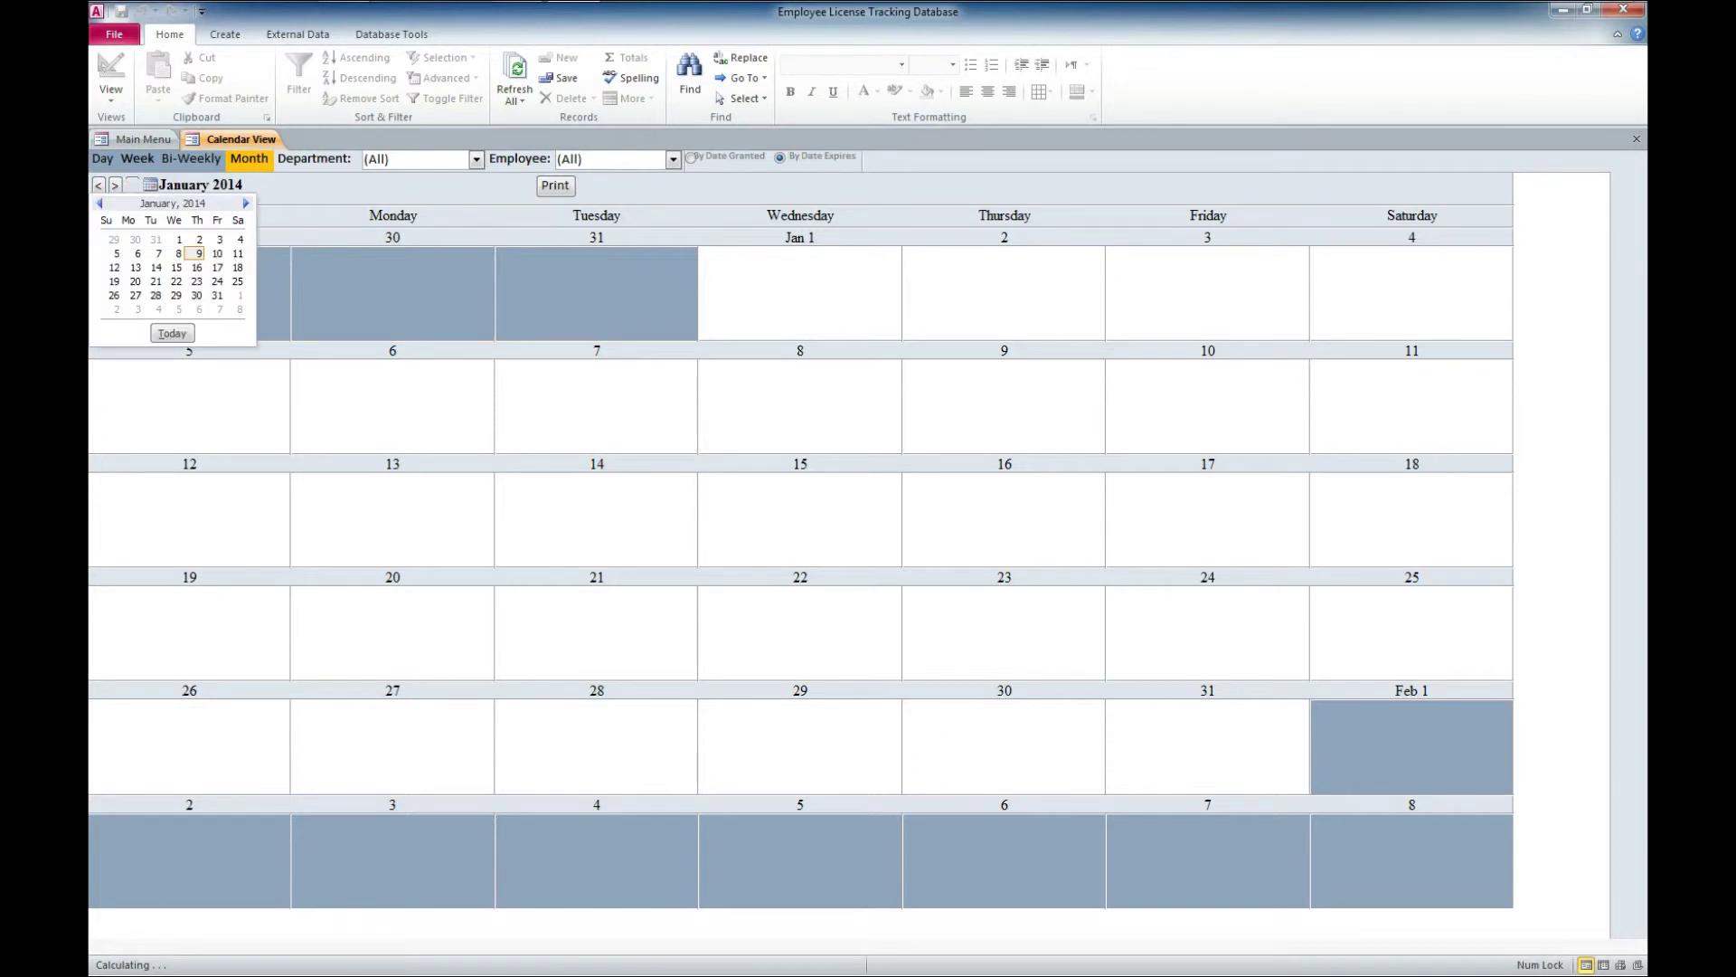
key("Page_Down")
key("Page_Down")
key("Page_Down")
key("Page_Down")
key("Page_Down")
key("Page_Down")
key("Page_Down")
key("Page_Down")
key("Page_Down")
key("Page_Down")
key("Page_Down")
key("Page_Down")
left_click(194, 239)
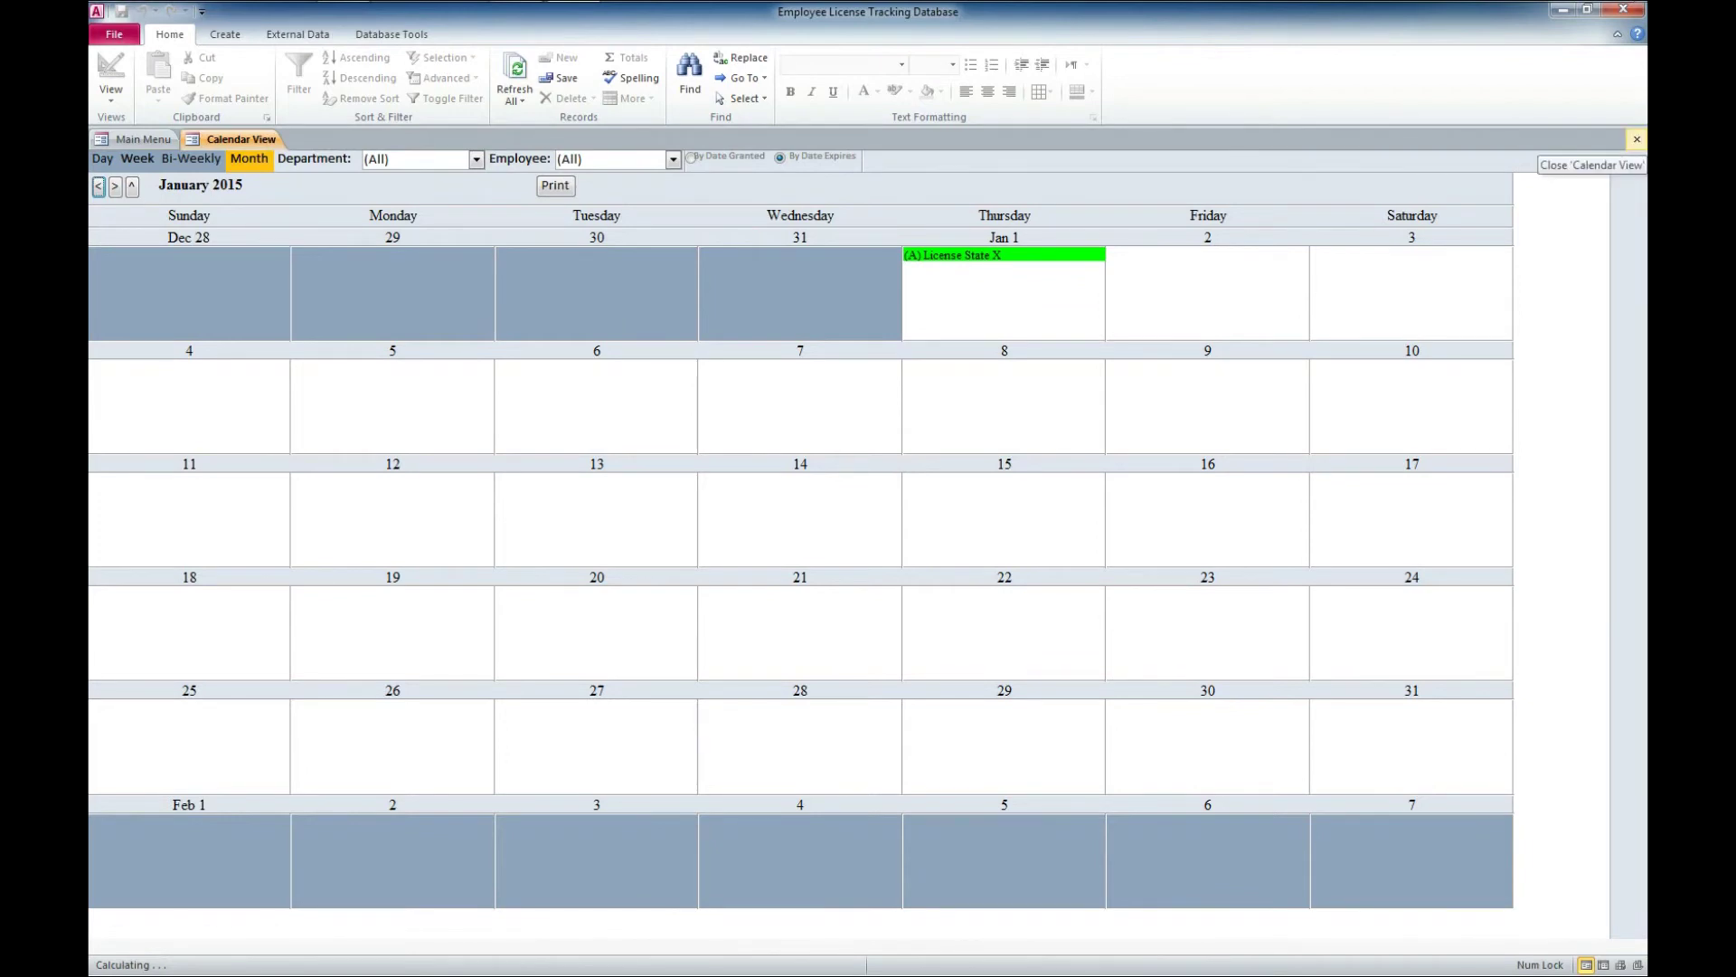
Close the calendar and check the Export to Outlook Calendar form's Person list without choosing anyone
left_click(1637, 139)
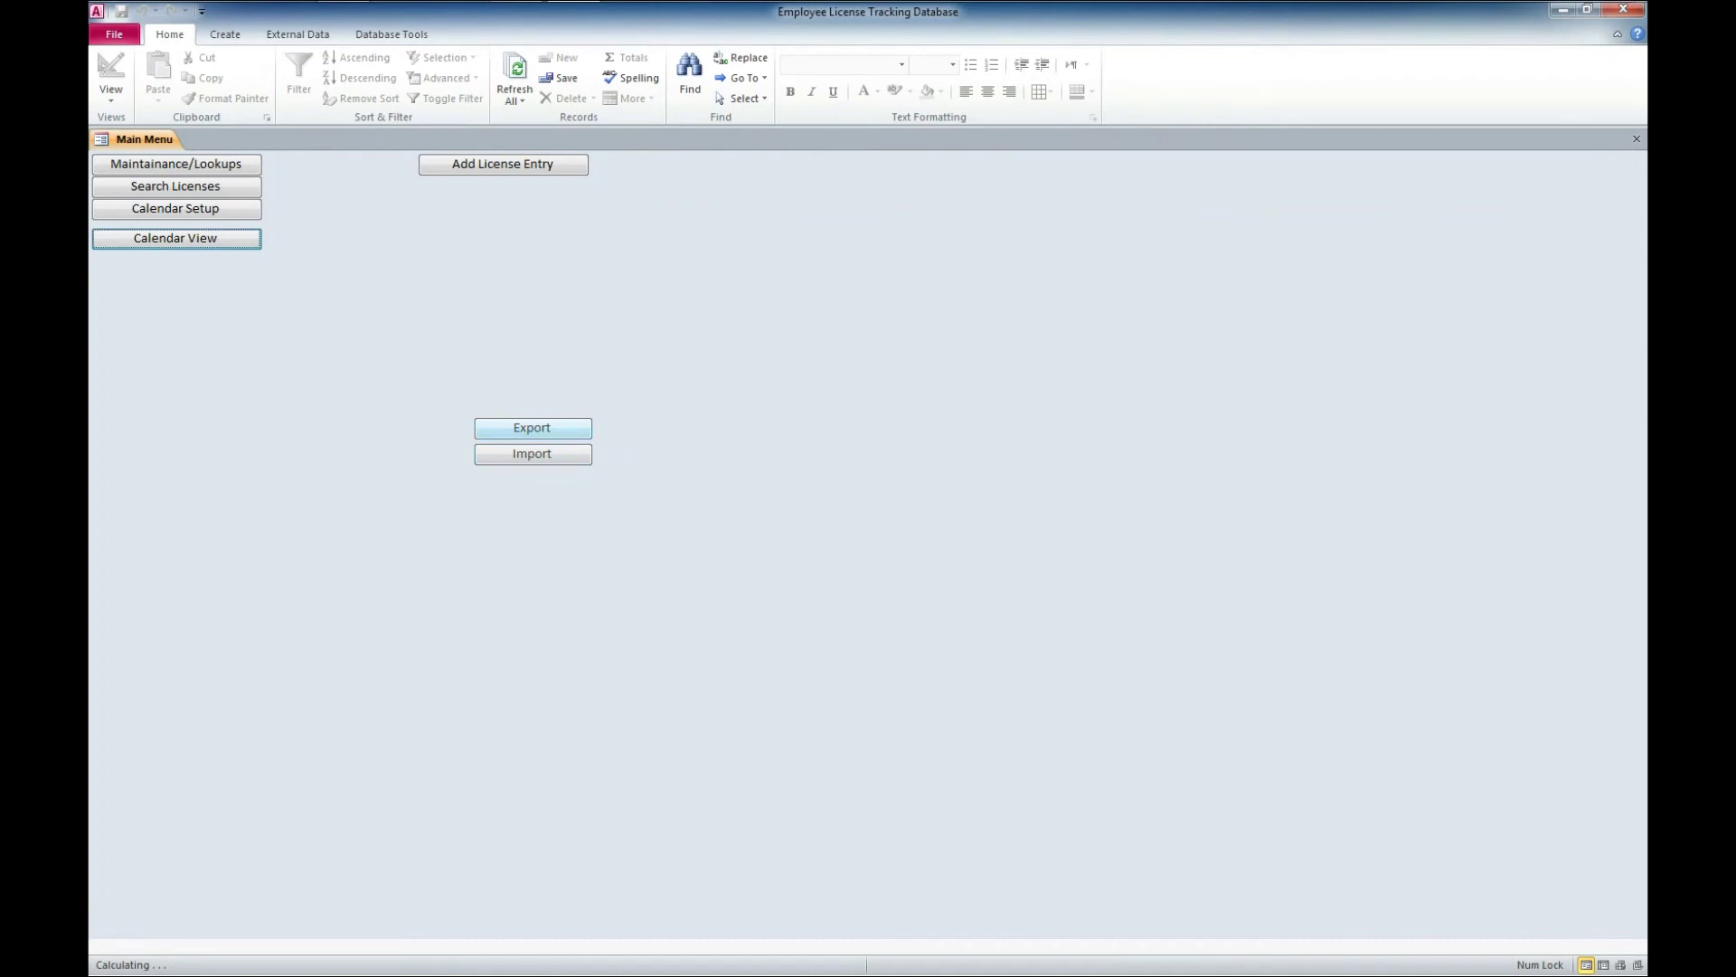
left_click(532, 428)
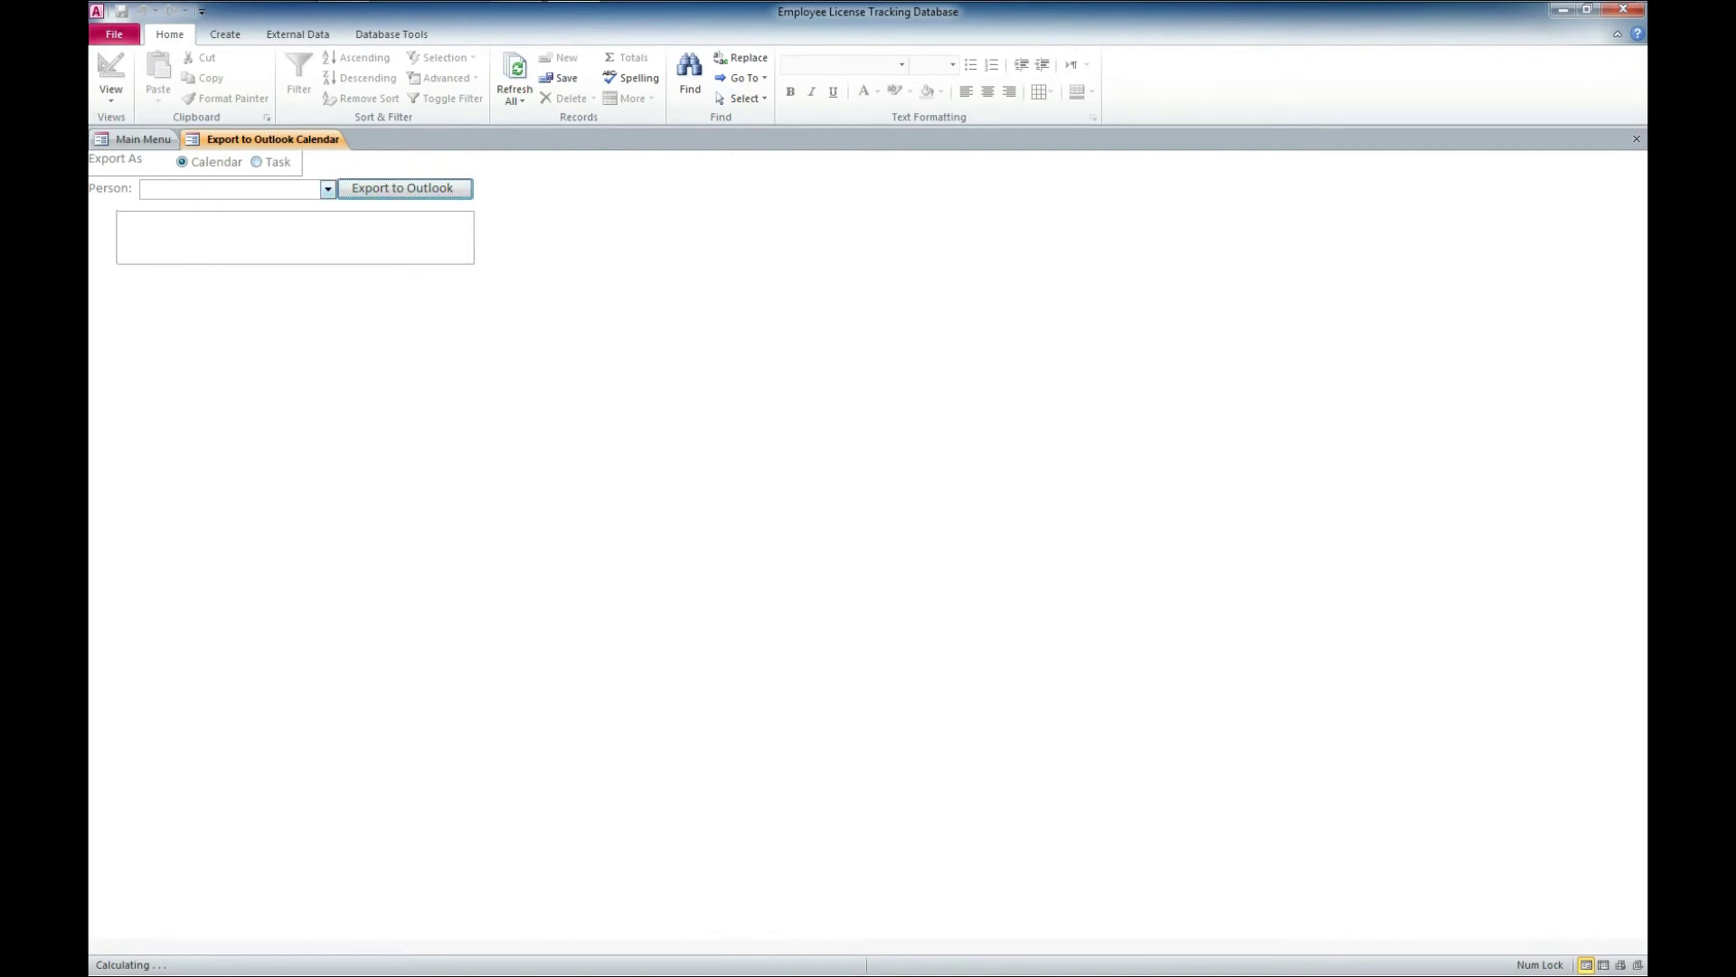
left_click(327, 188)
key("Escape")
Close the export form and bring up the Import Outlook Calendar form with no person selected
left_click(1636, 138)
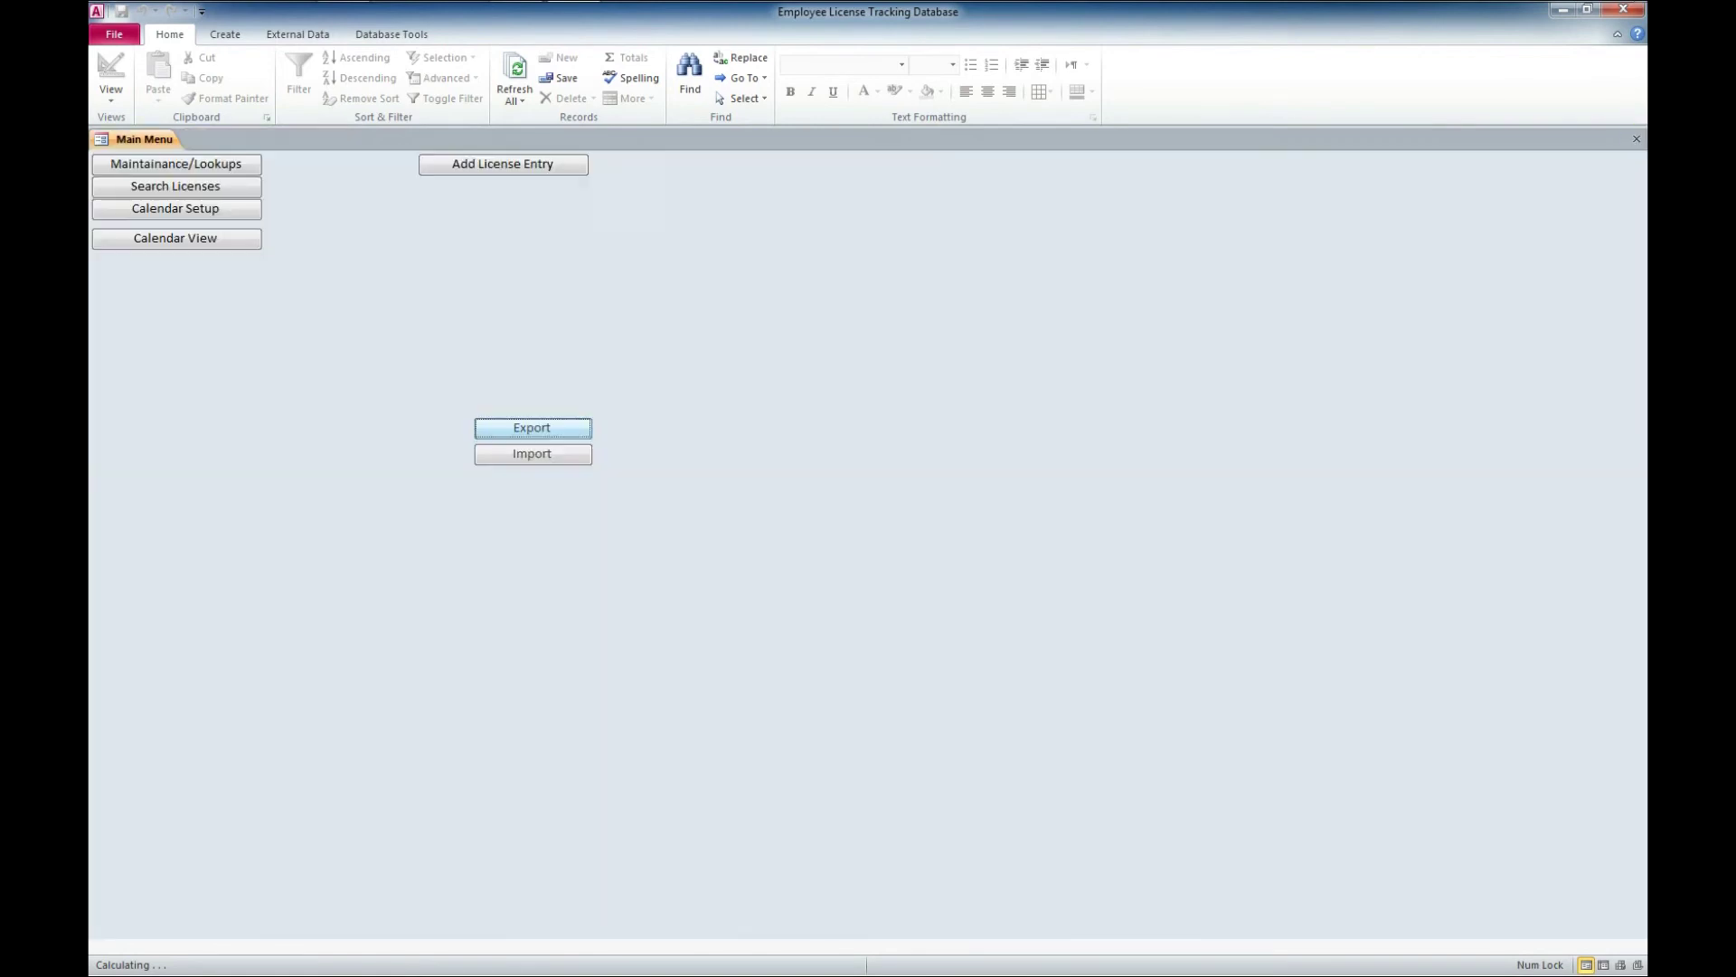
left_click(532, 454)
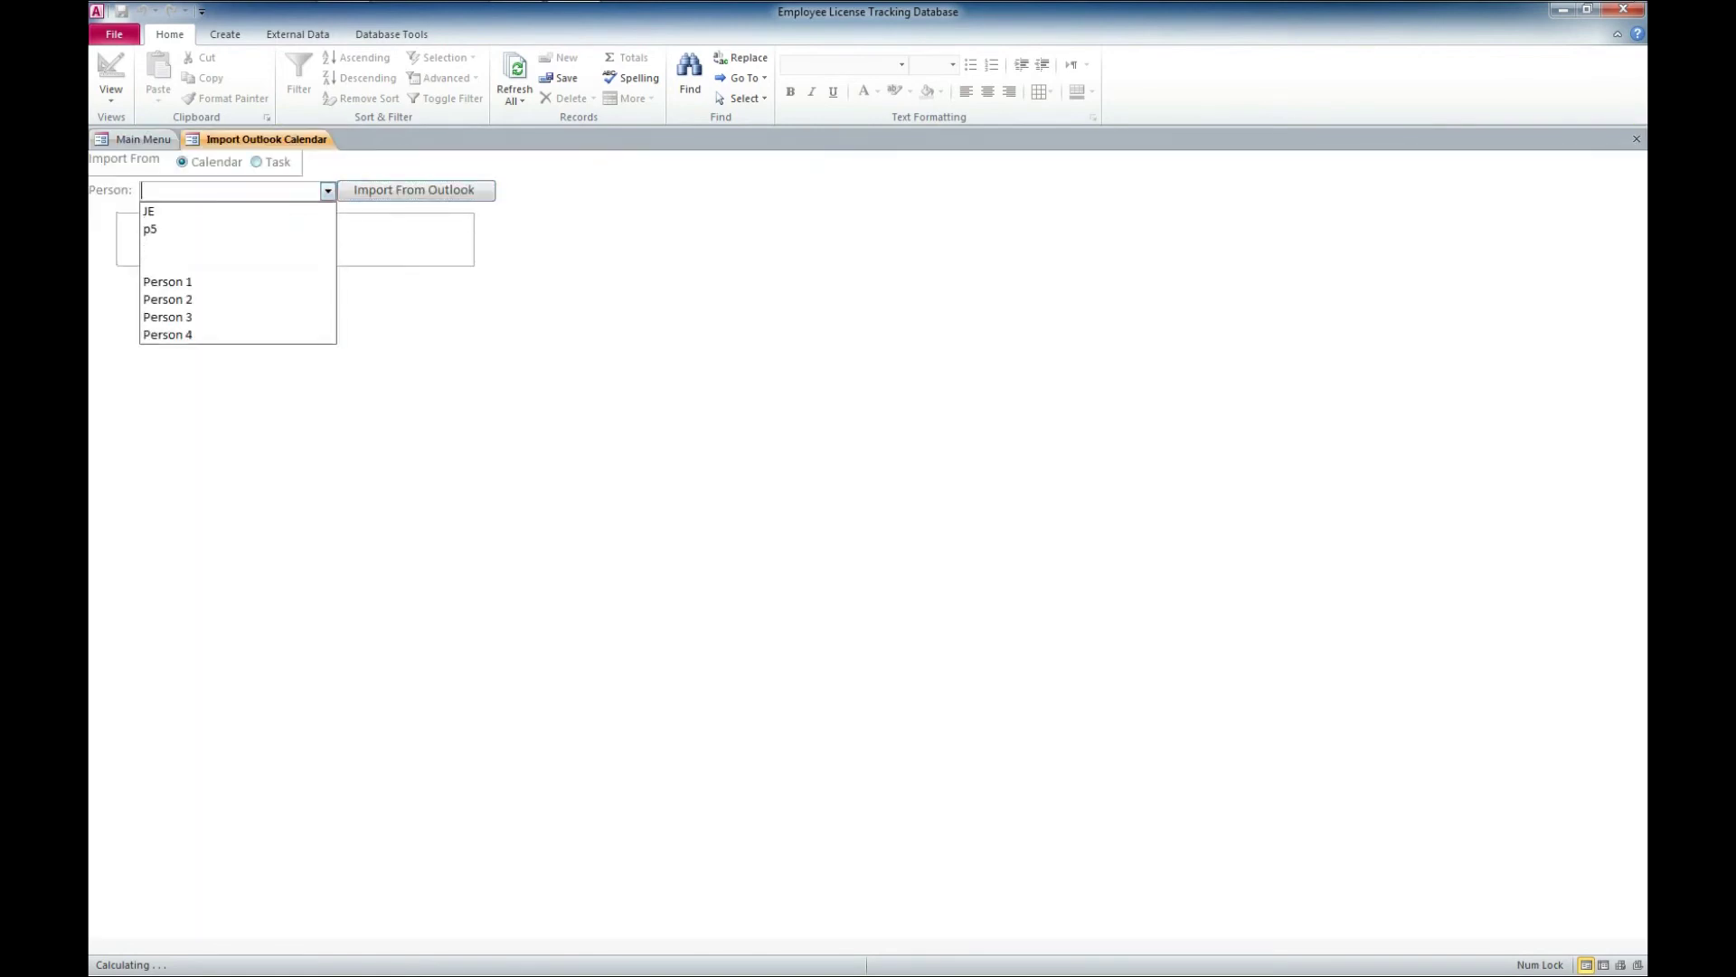
key("Escape")
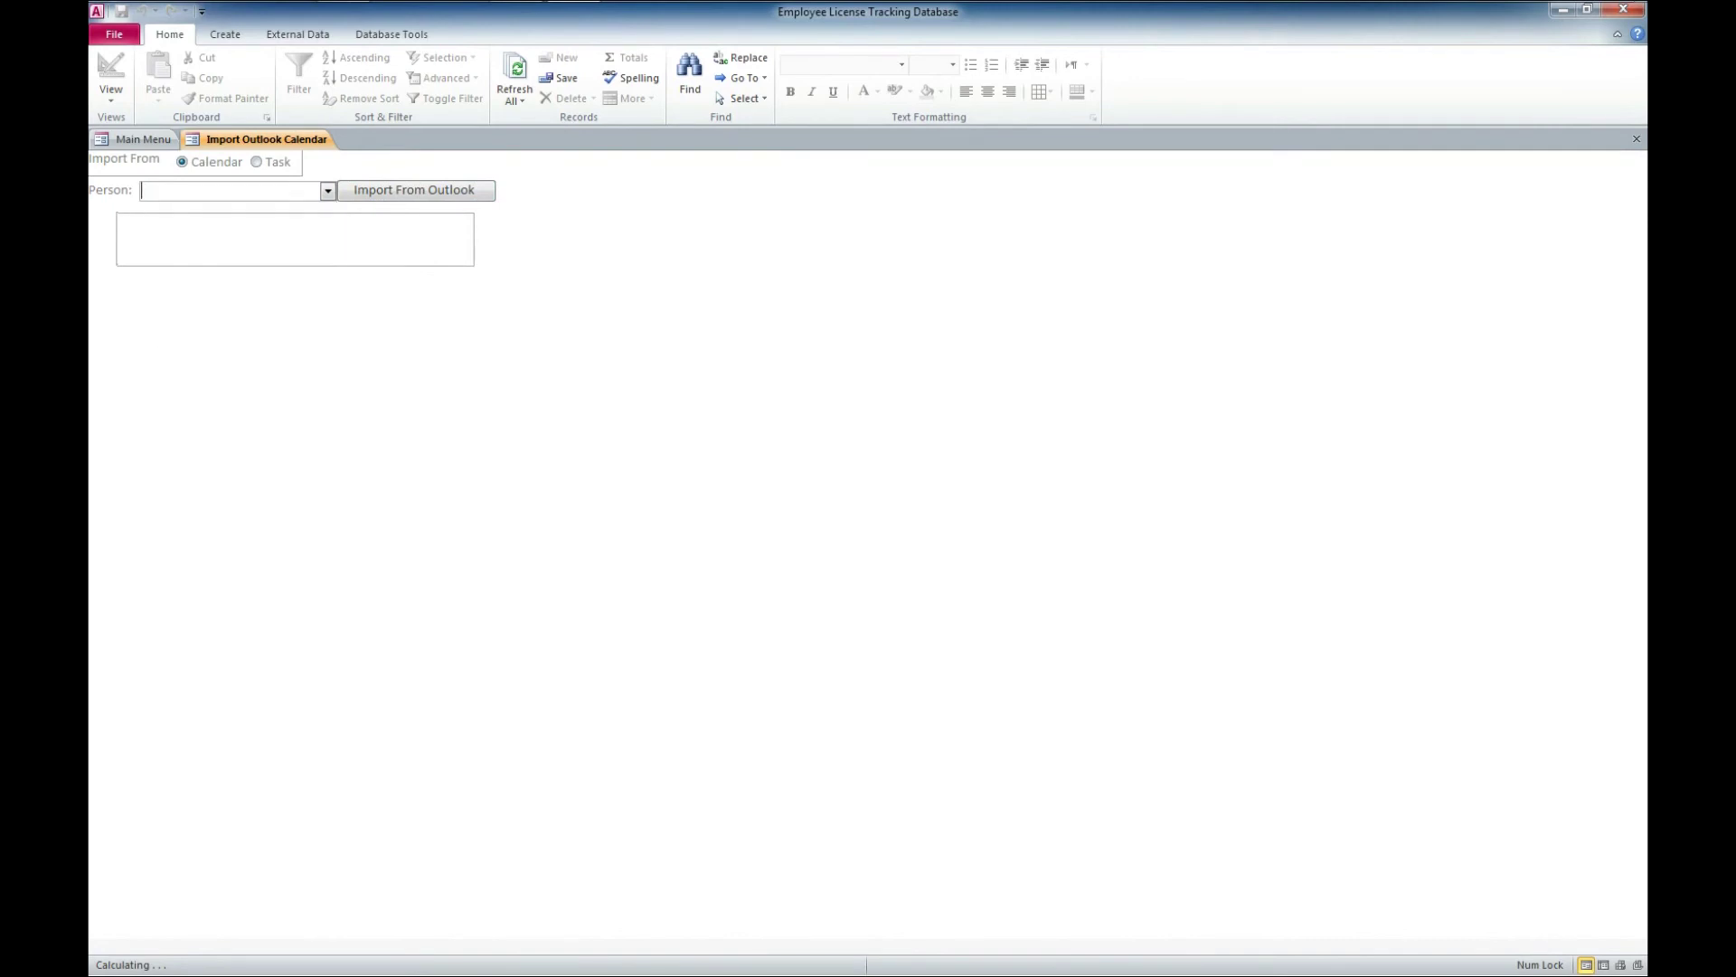
Close the Import Outlook Calendar tab to return to the Main Menu
left_click(1636, 138)
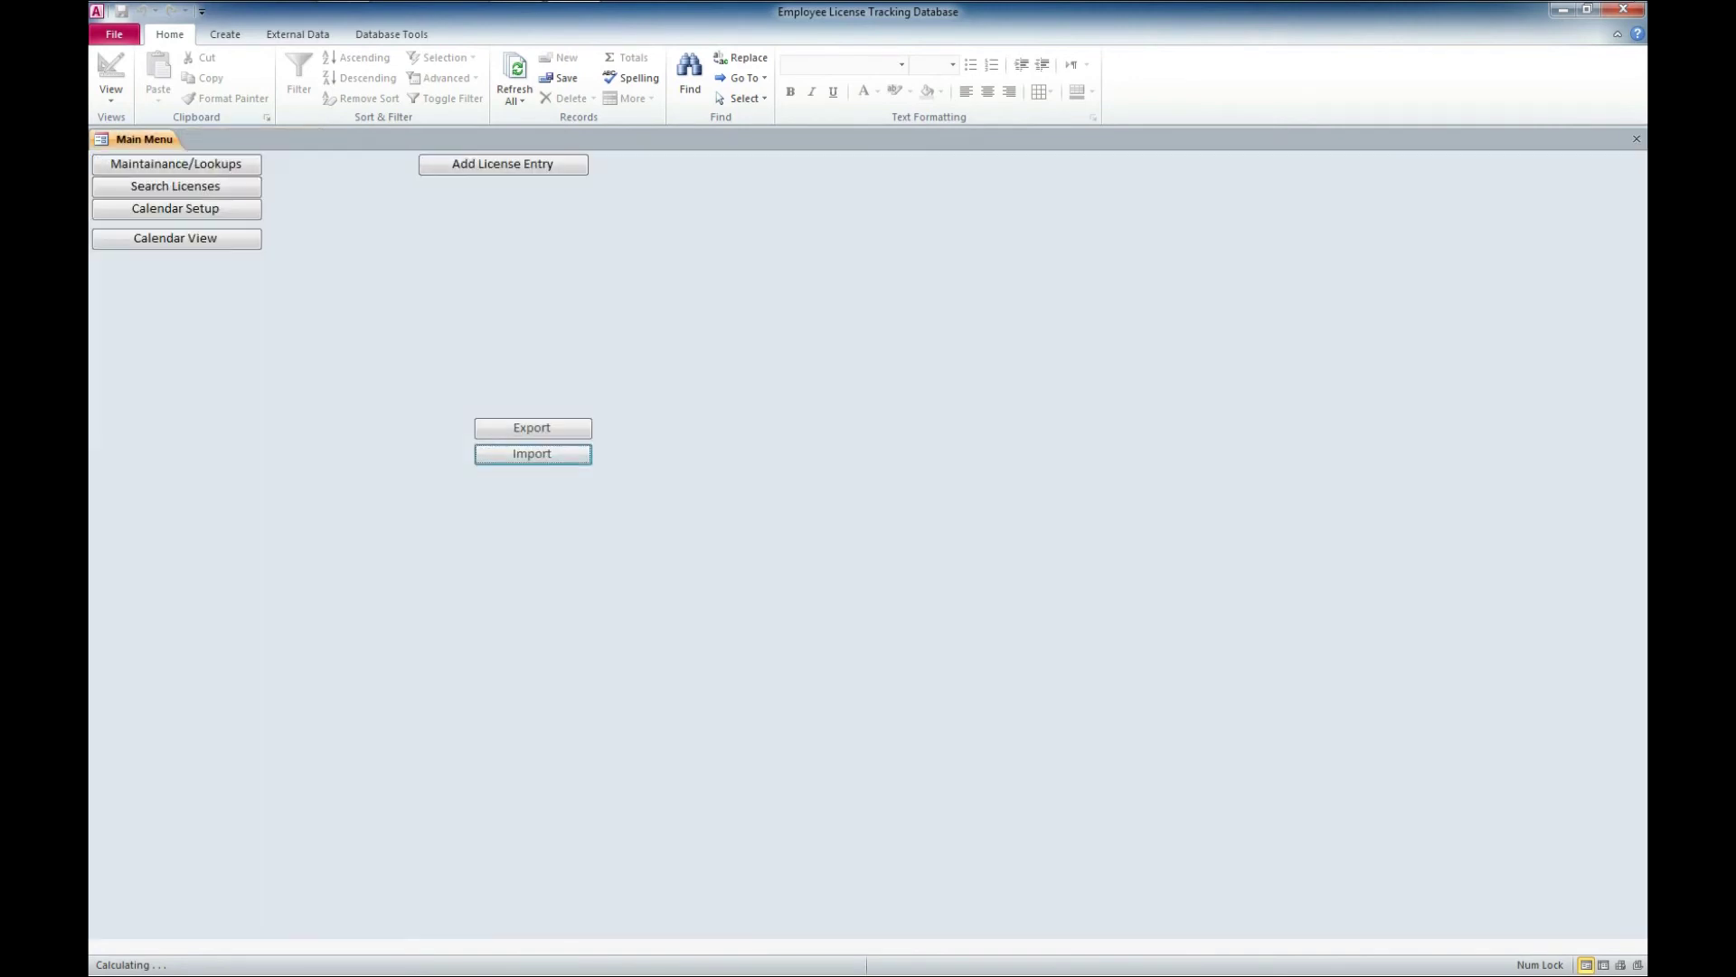